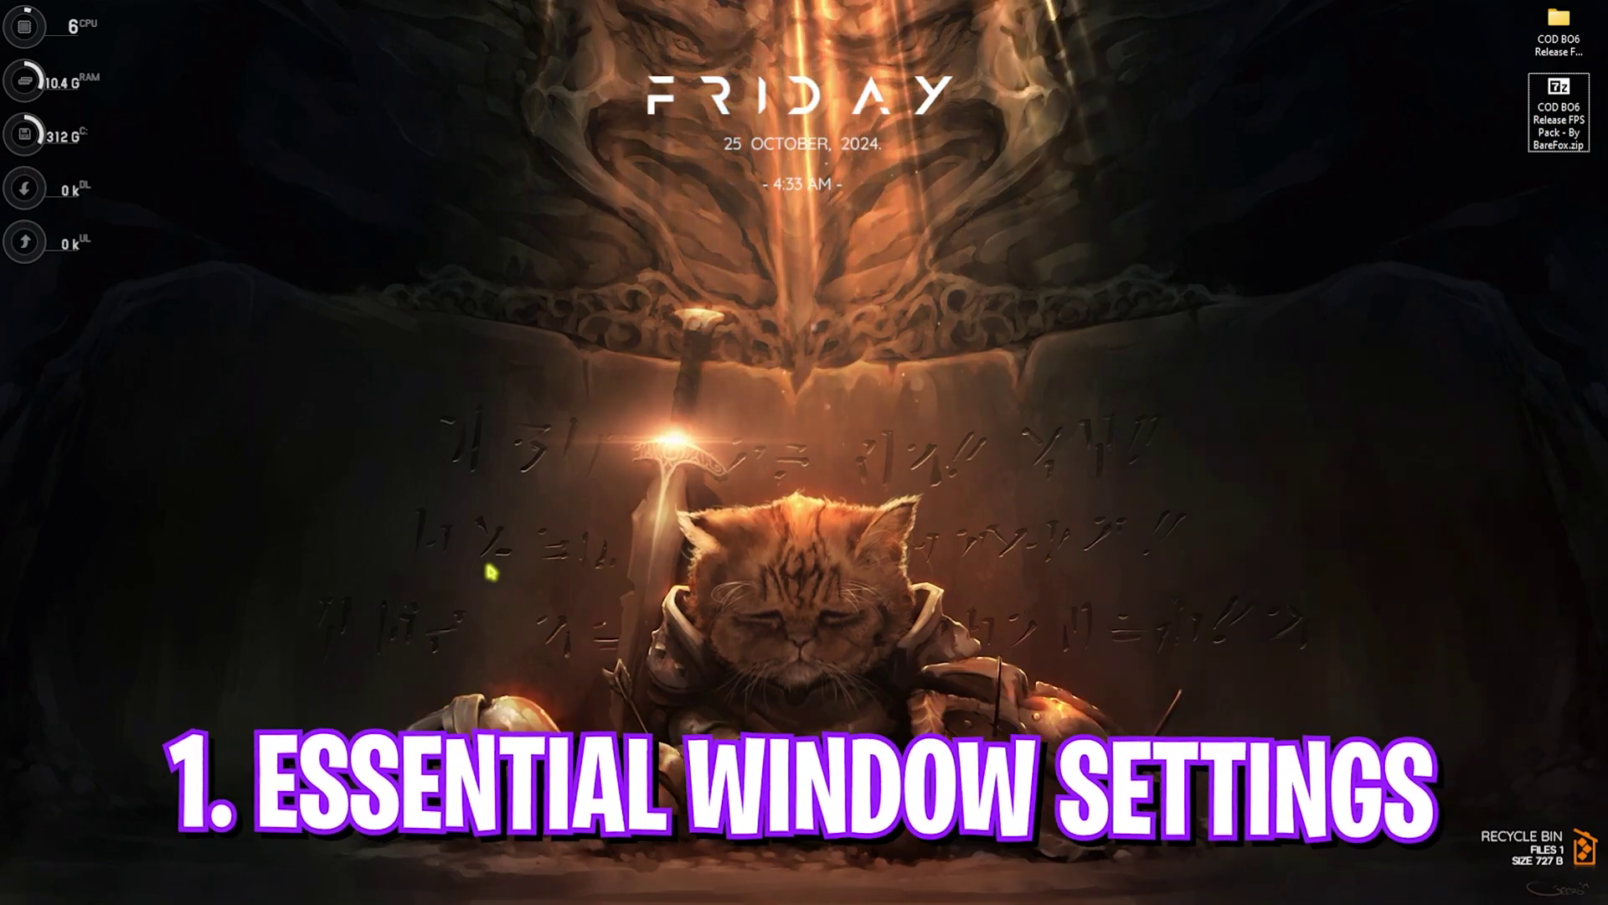
- Open Windows Settings and check the Game Bar controller option in the Gaming settings
key(super)
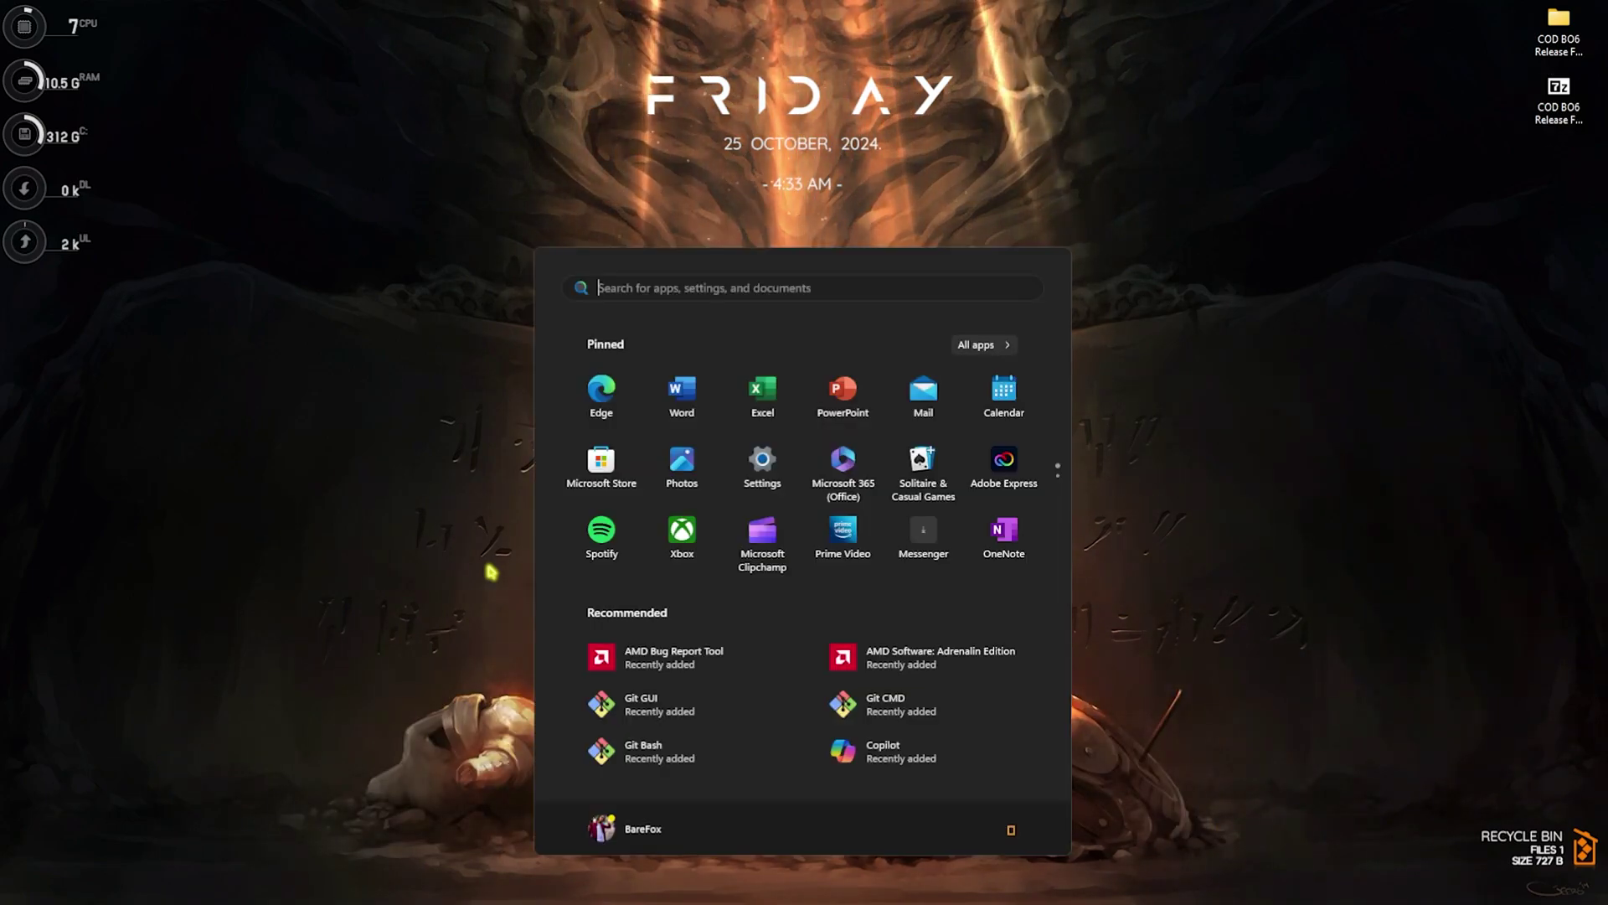
text(settings)
key(Return)
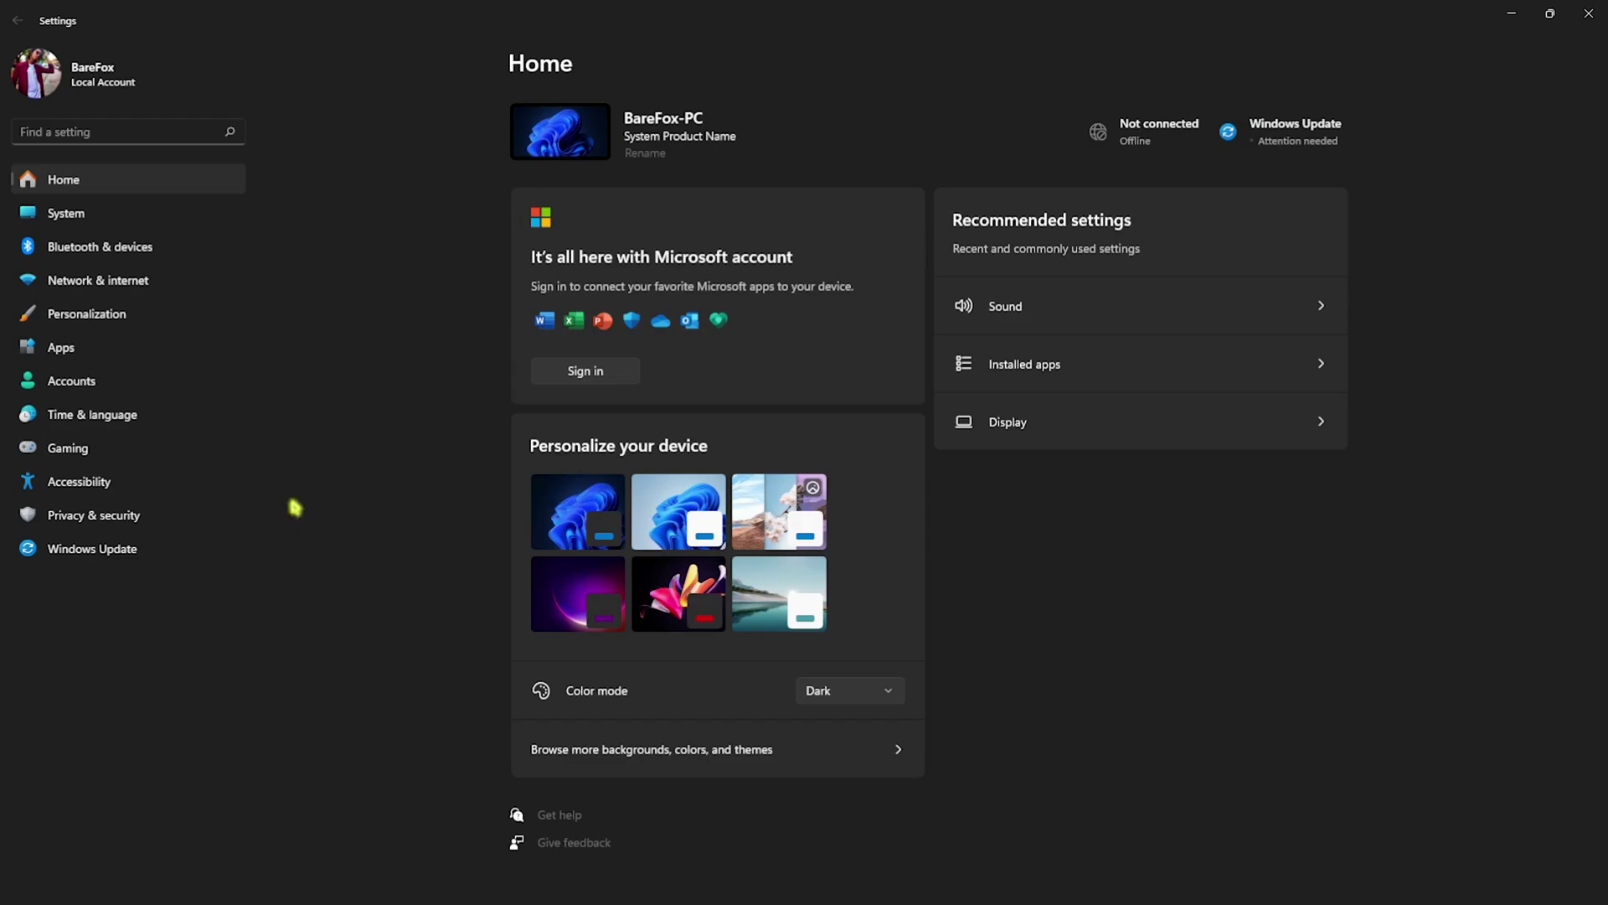
click(128, 456)
click(673, 141)
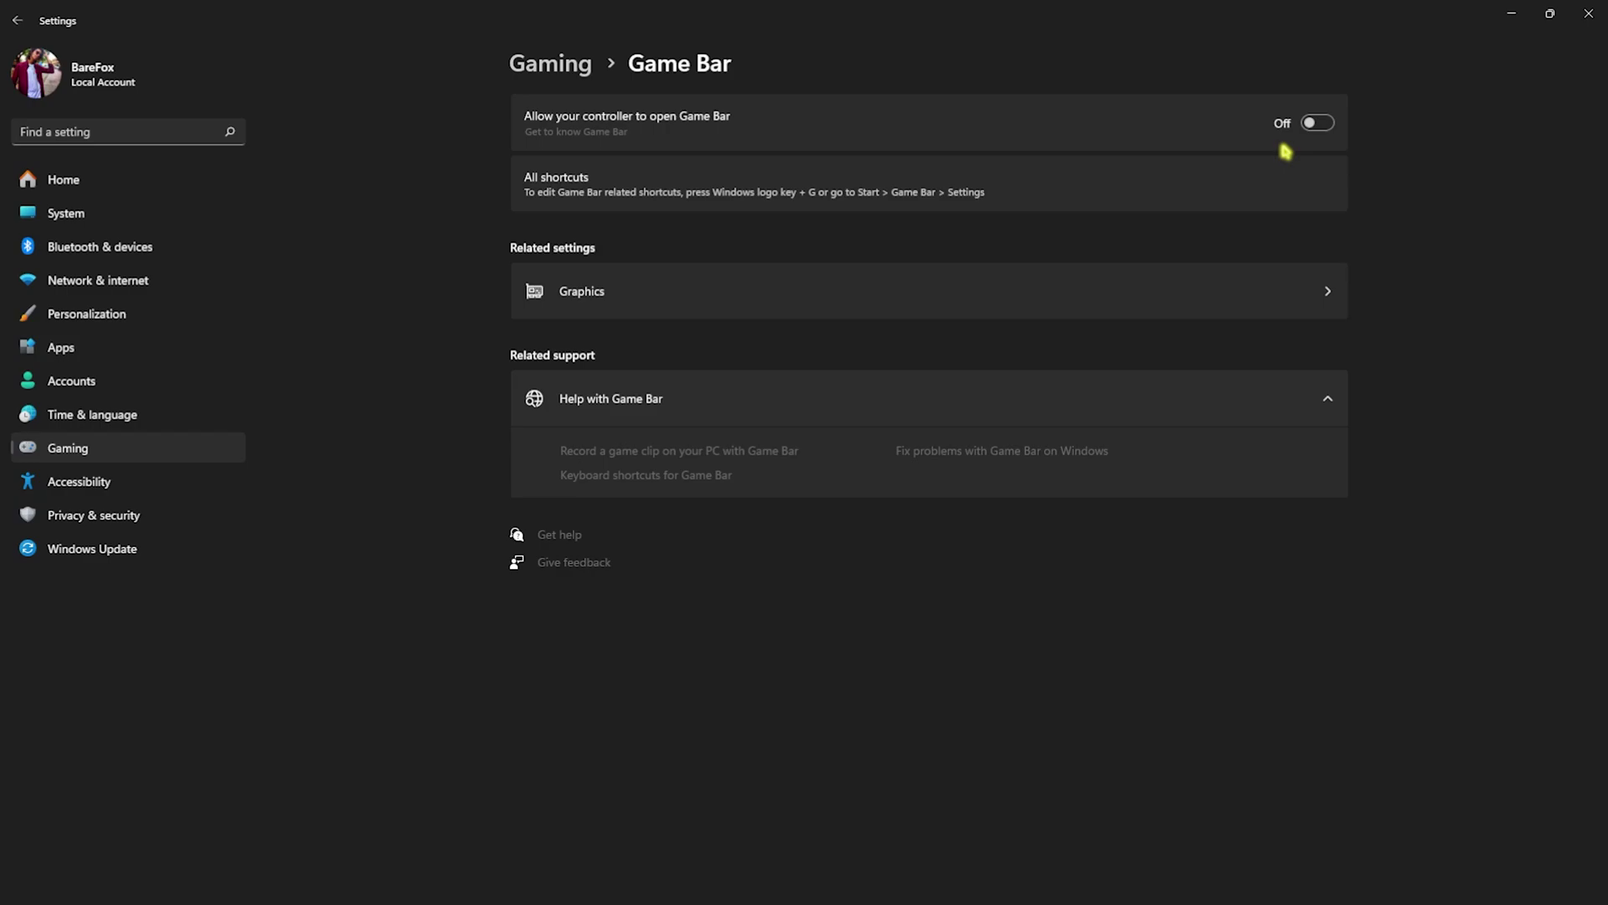
- Check the Game Mode setting, then return to the Gaming overview
click(573, 71)
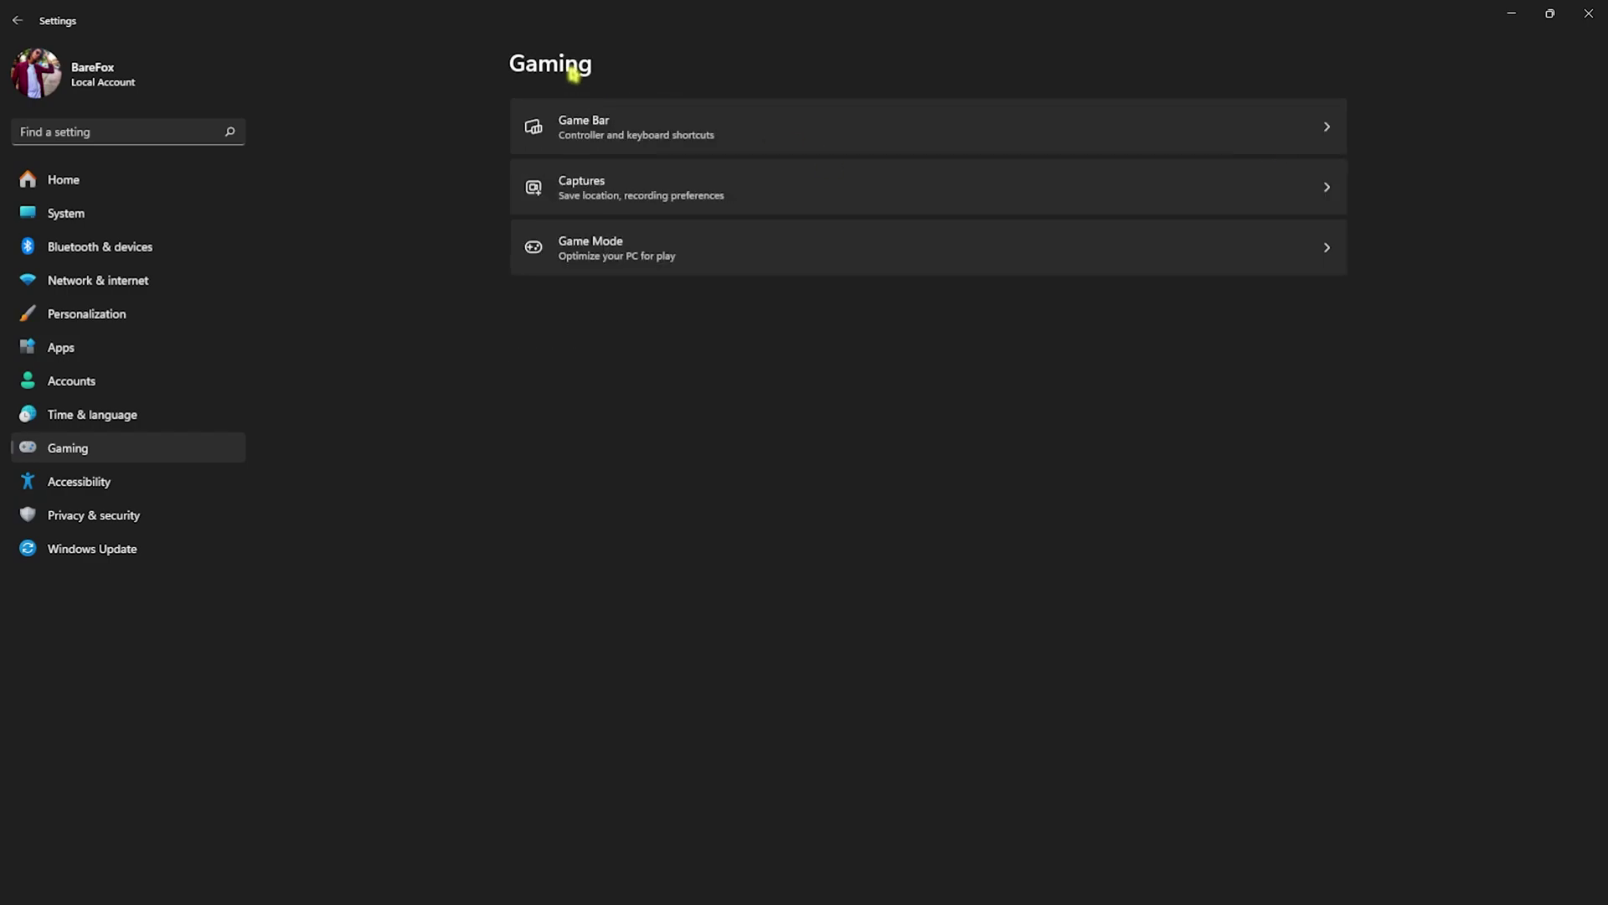
click(696, 263)
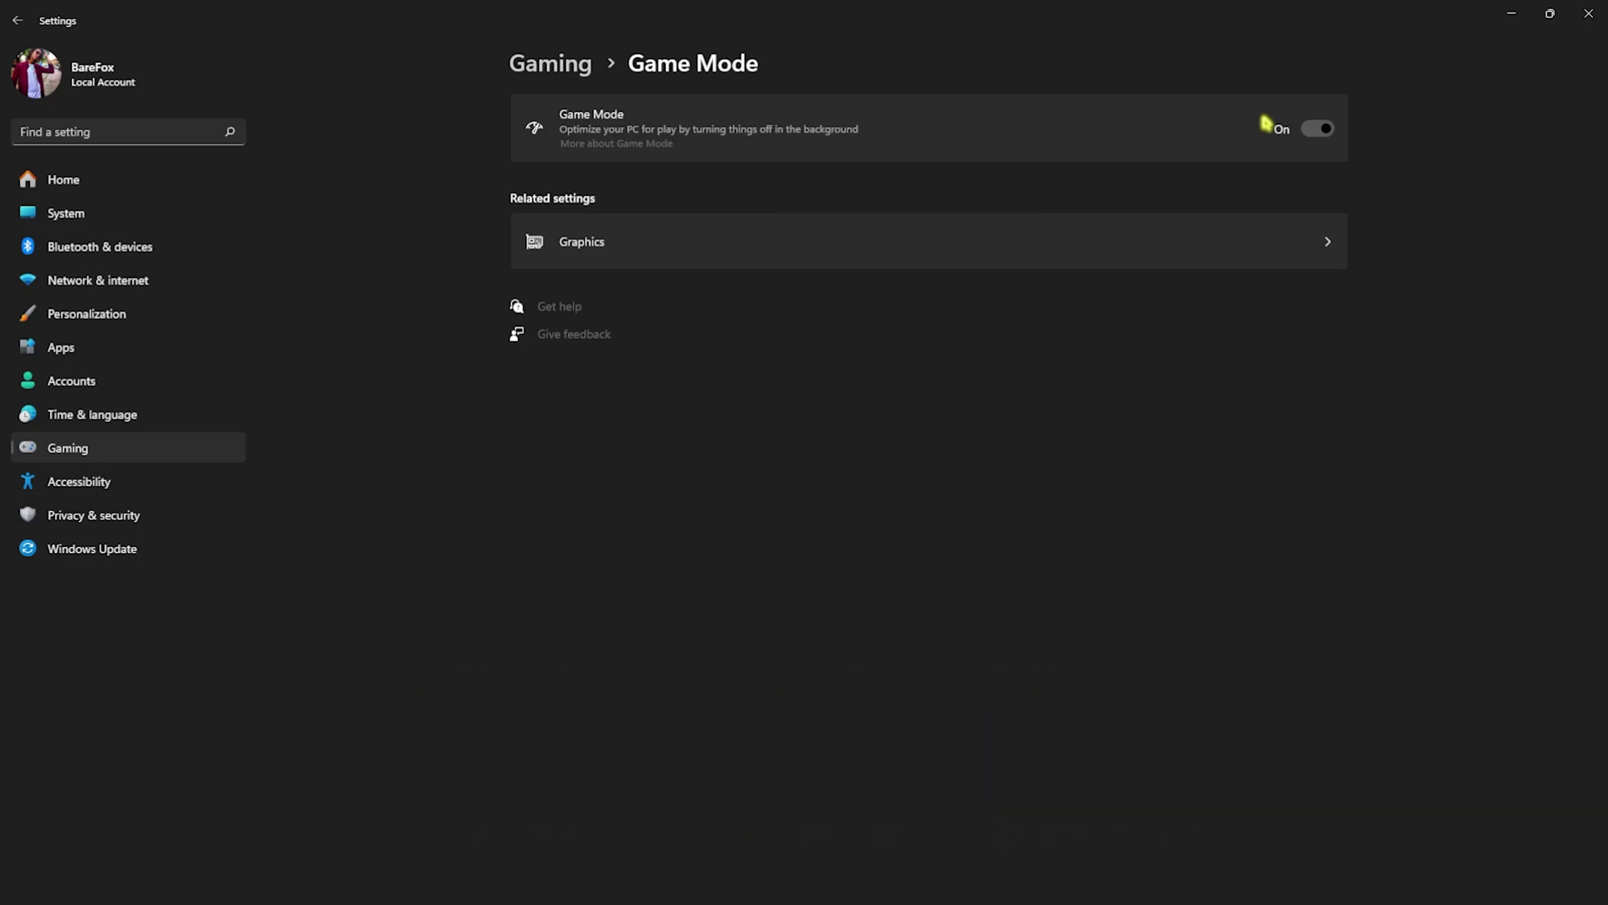
click(543, 81)
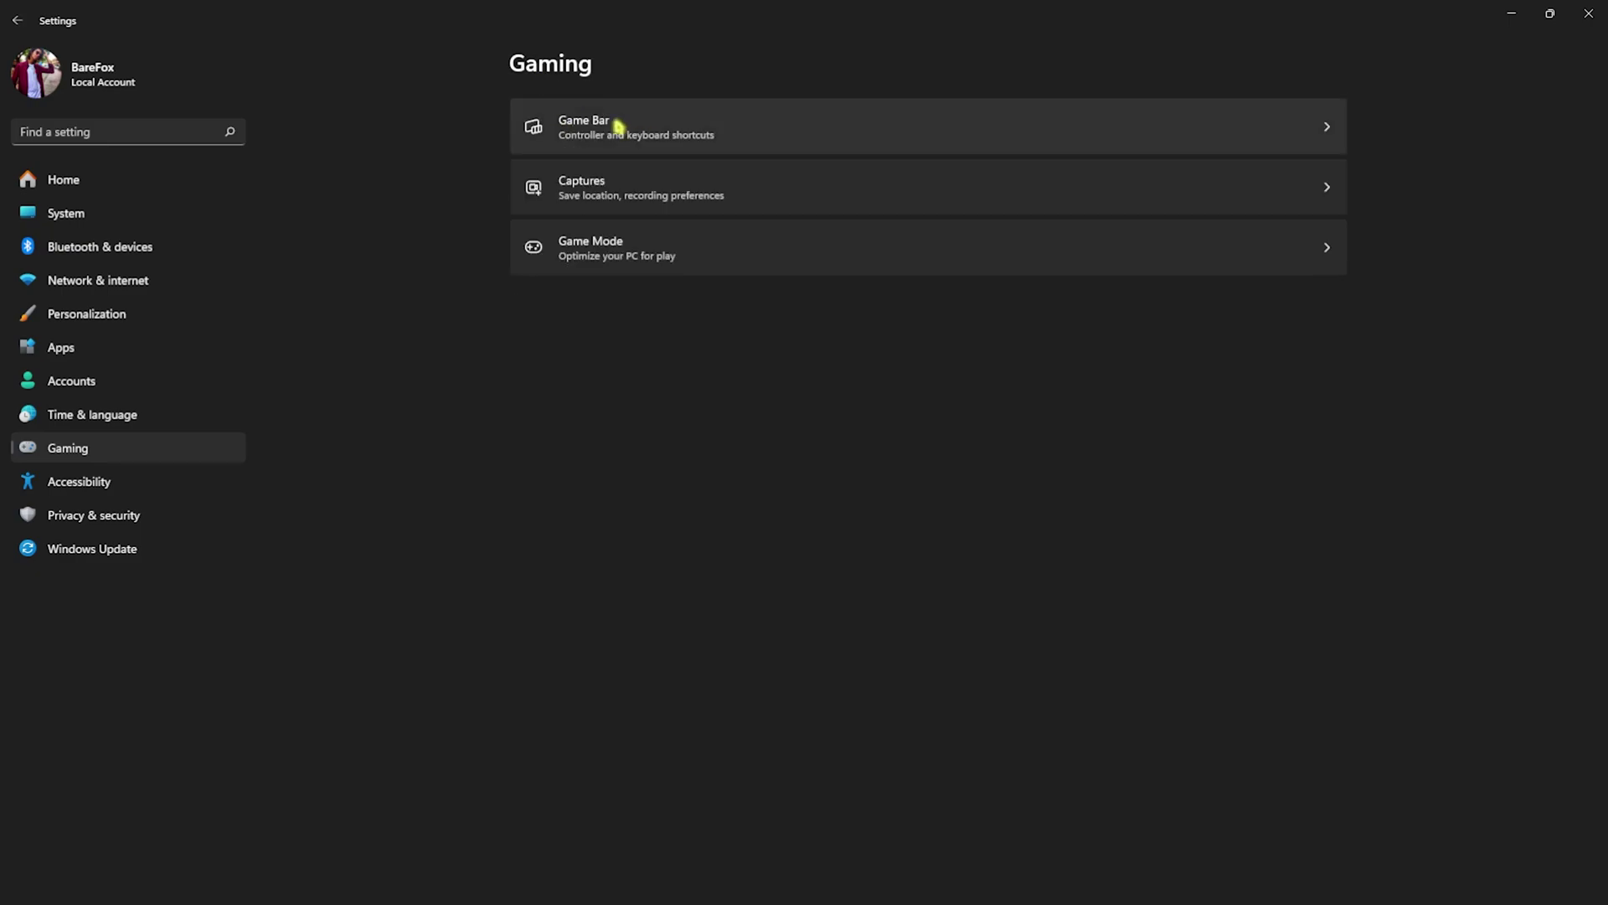
- Review the default graphics settings for variable refresh rate and optimizations for windowed games
click(690, 233)
click(568, 251)
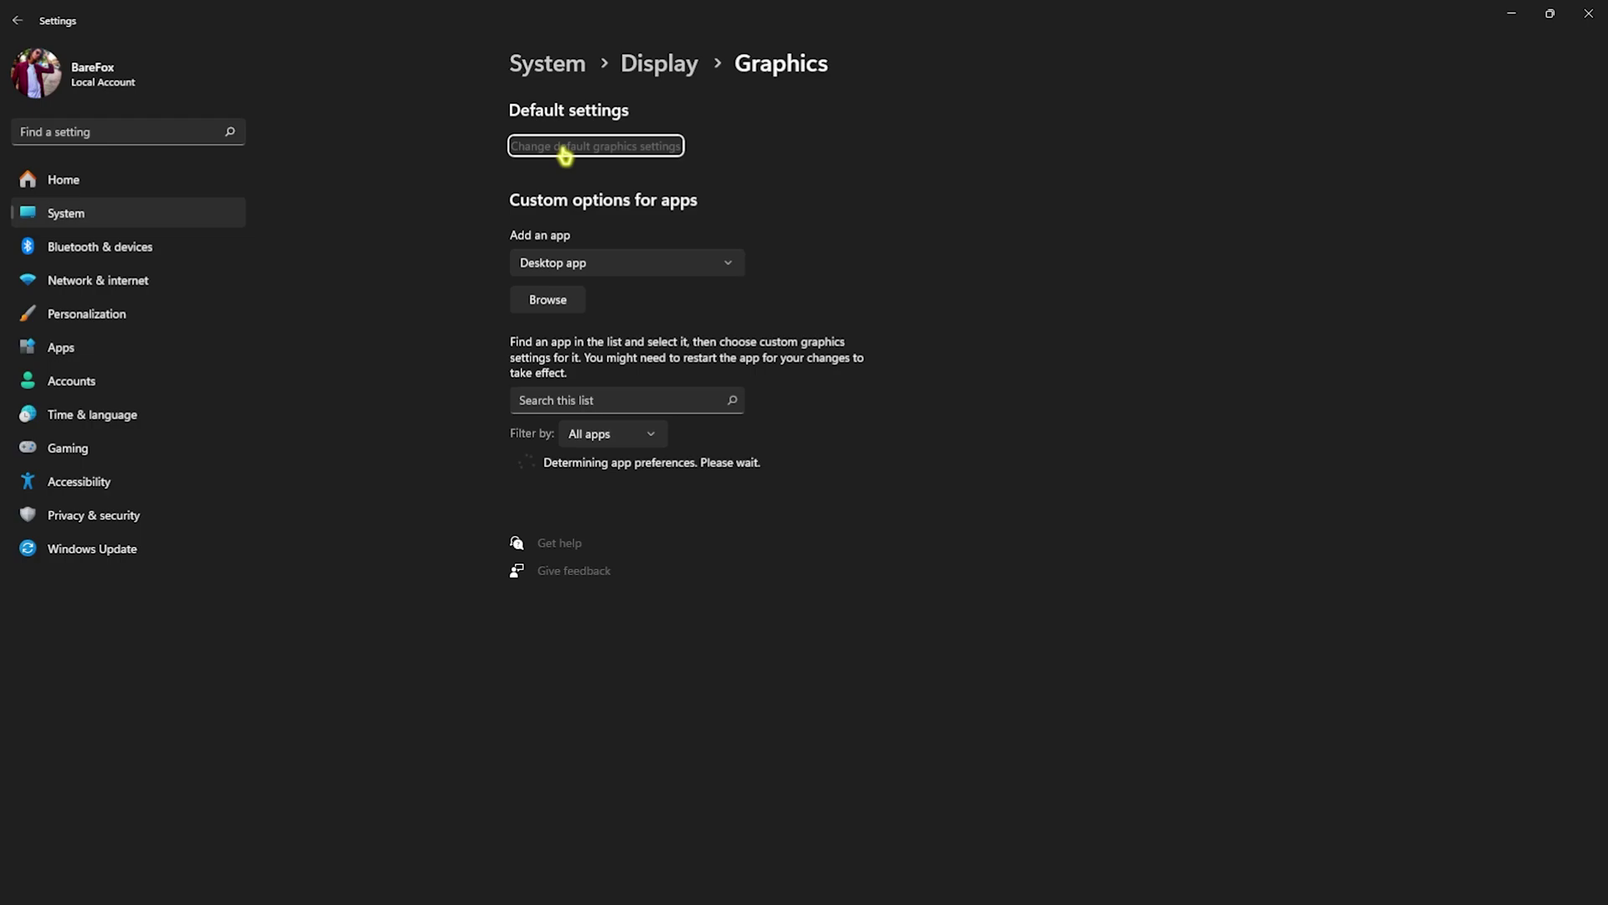
click(566, 148)
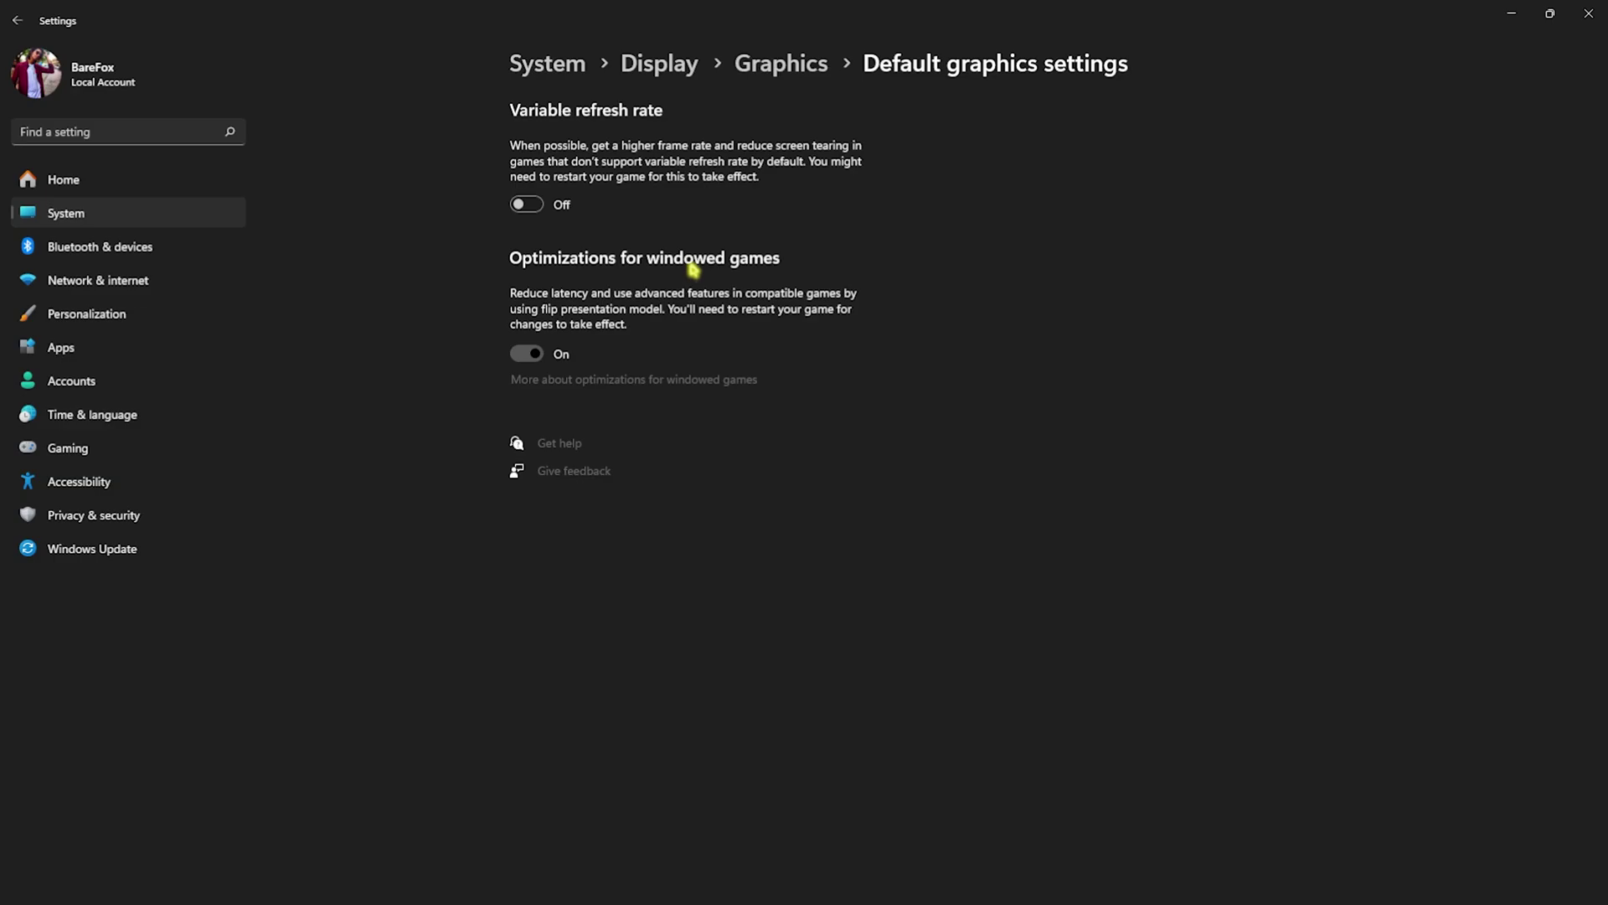
- Save the High performance graphics preference for Call of Duty in the custom app options and close Settings
click(779, 82)
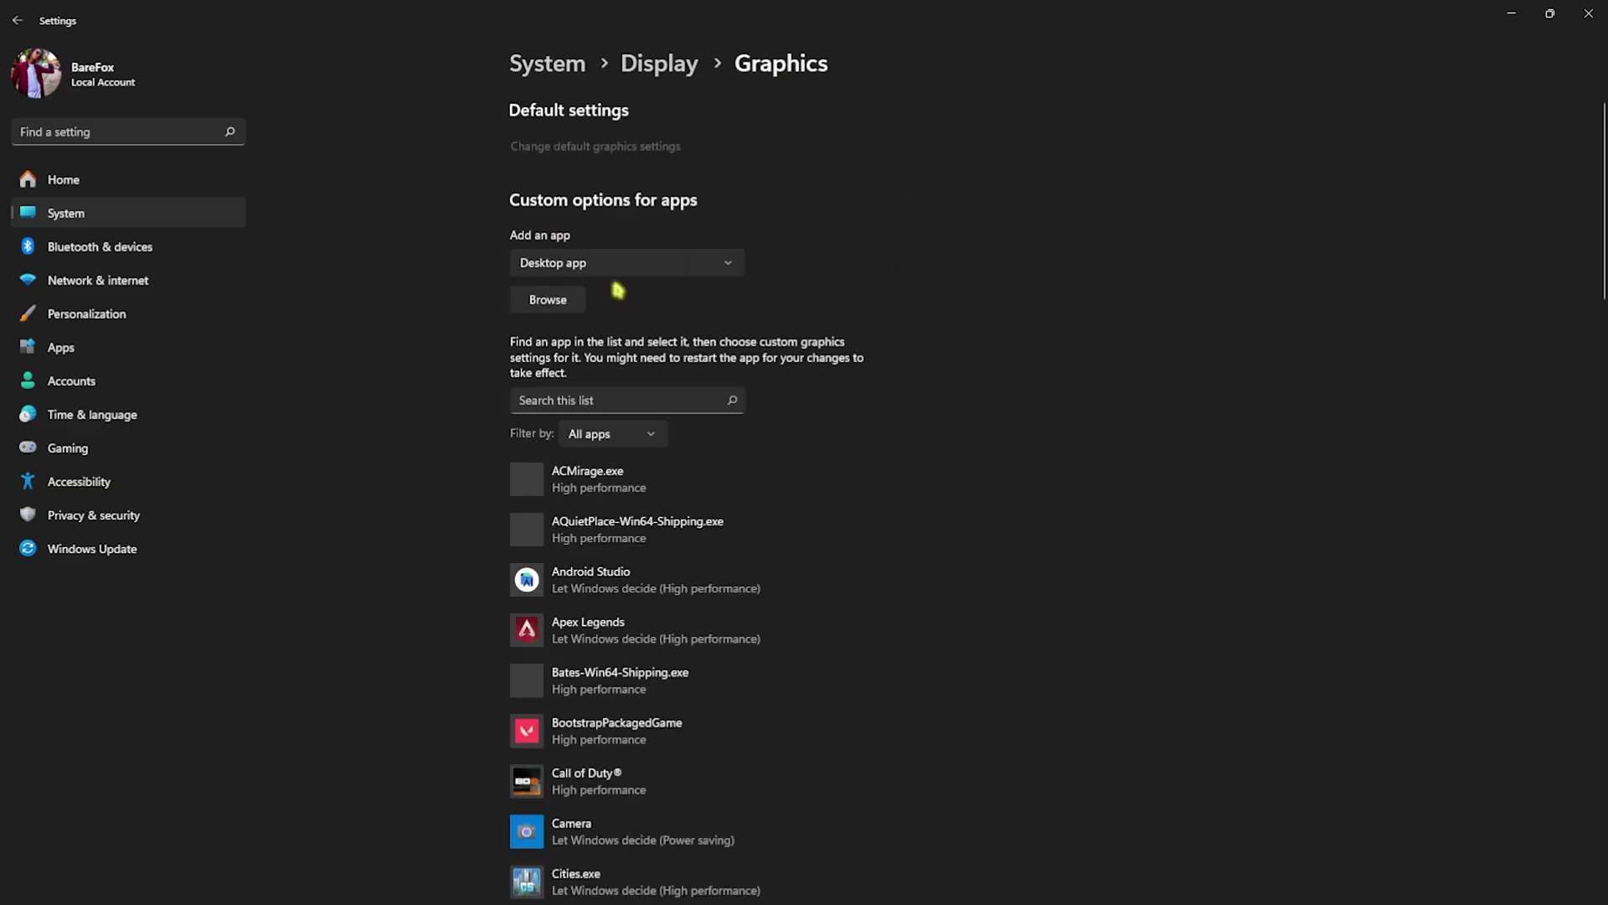
click(578, 298)
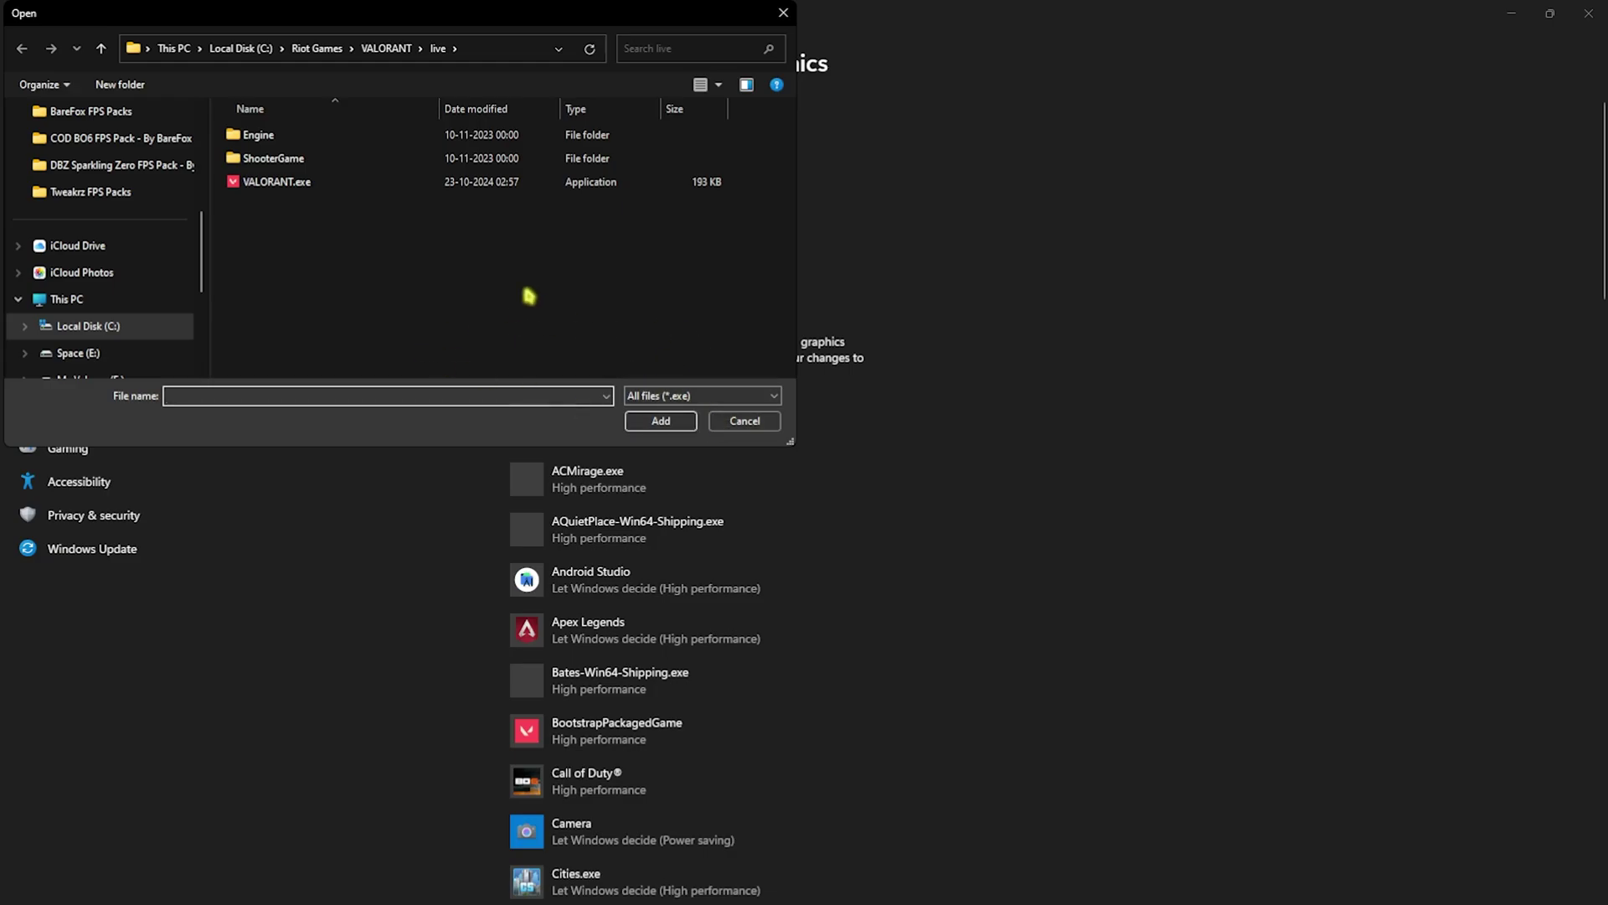
click(745, 421)
scroll(586, 502, down, 3)
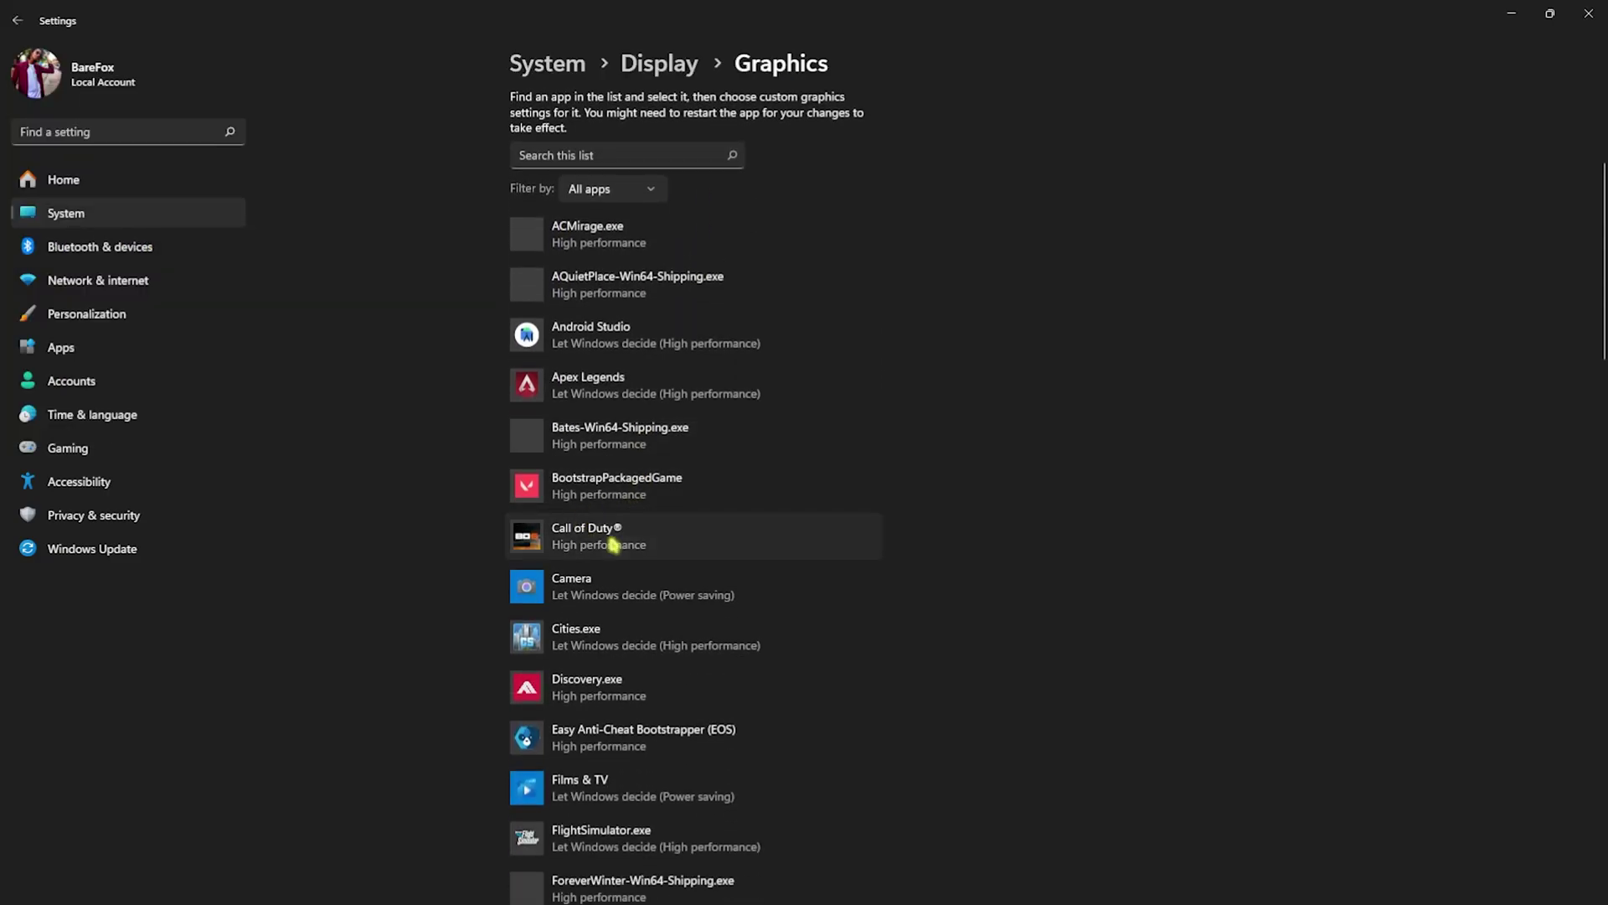
click(563, 542)
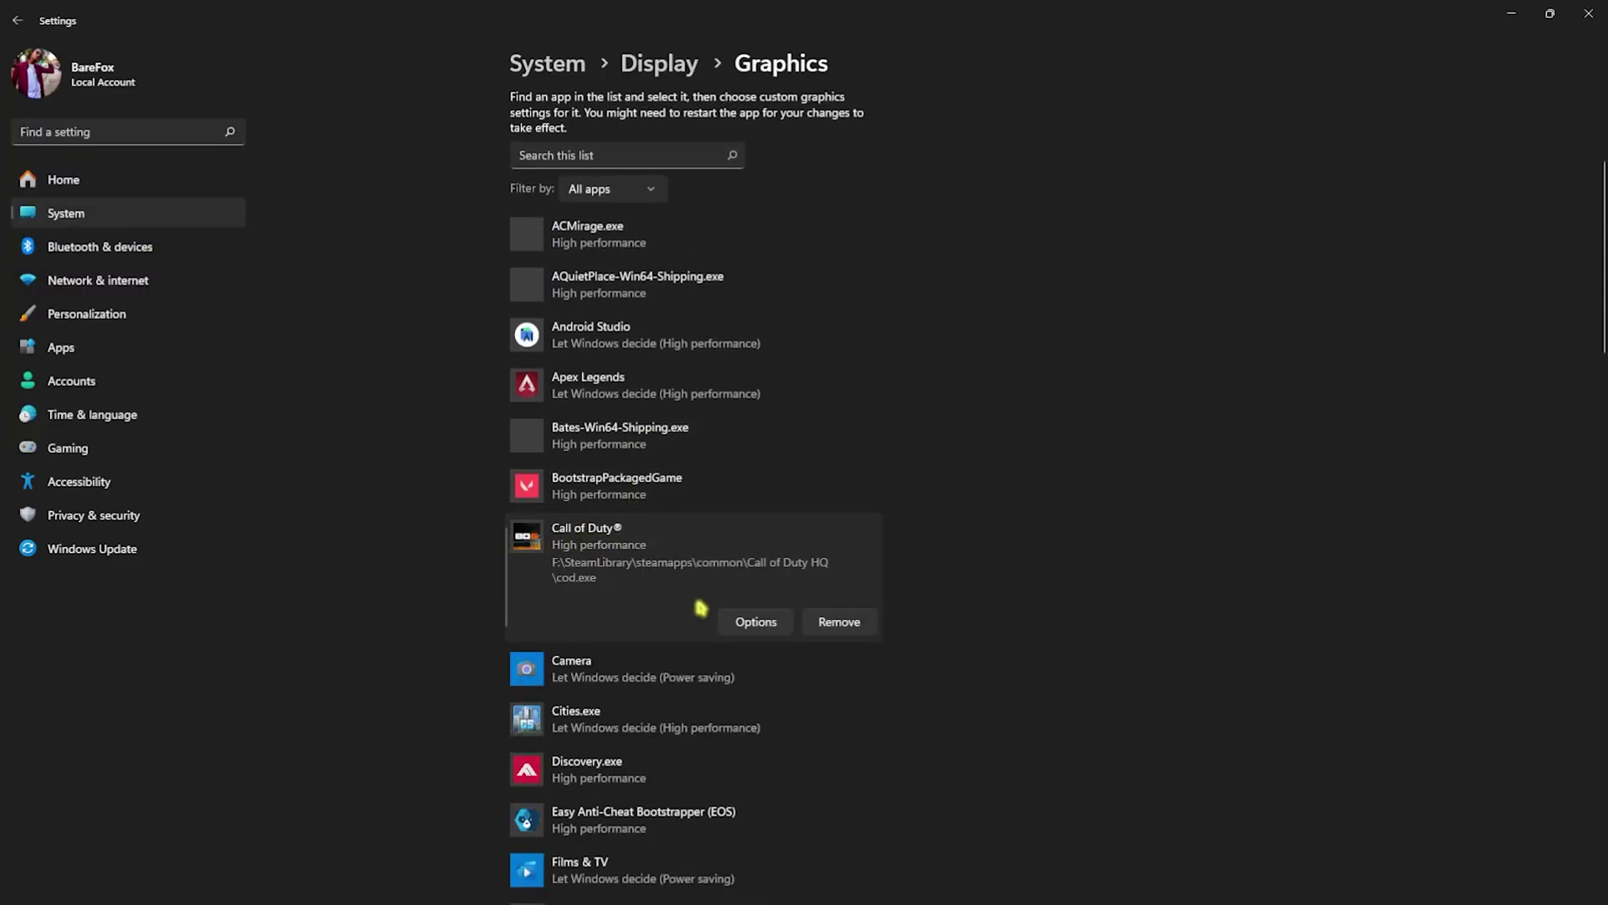
click(757, 622)
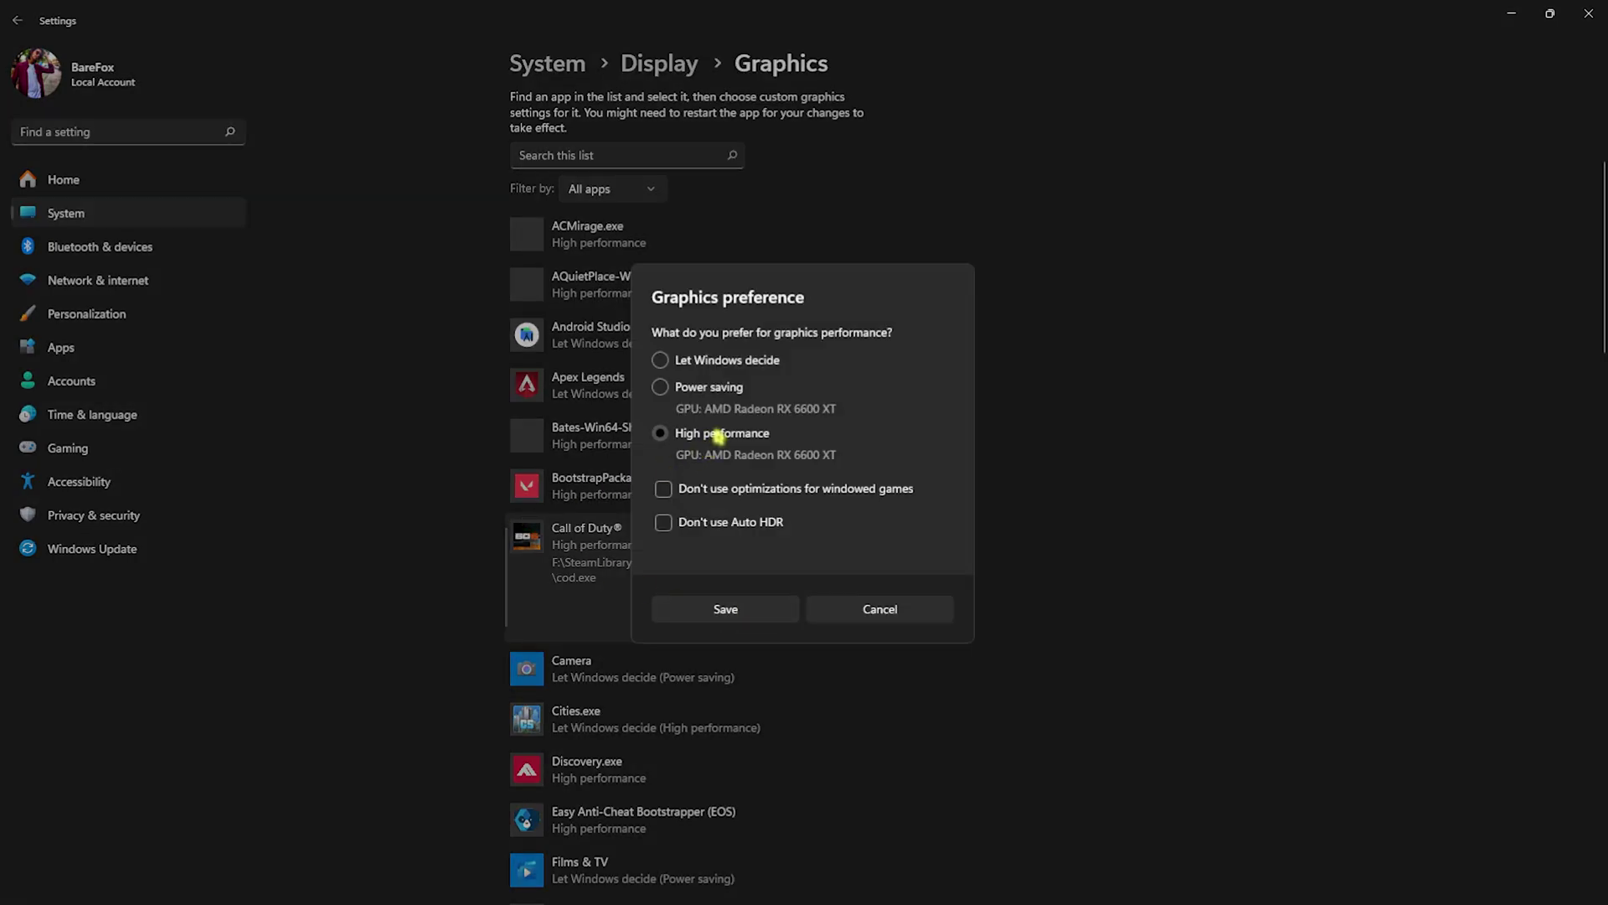
click(726, 610)
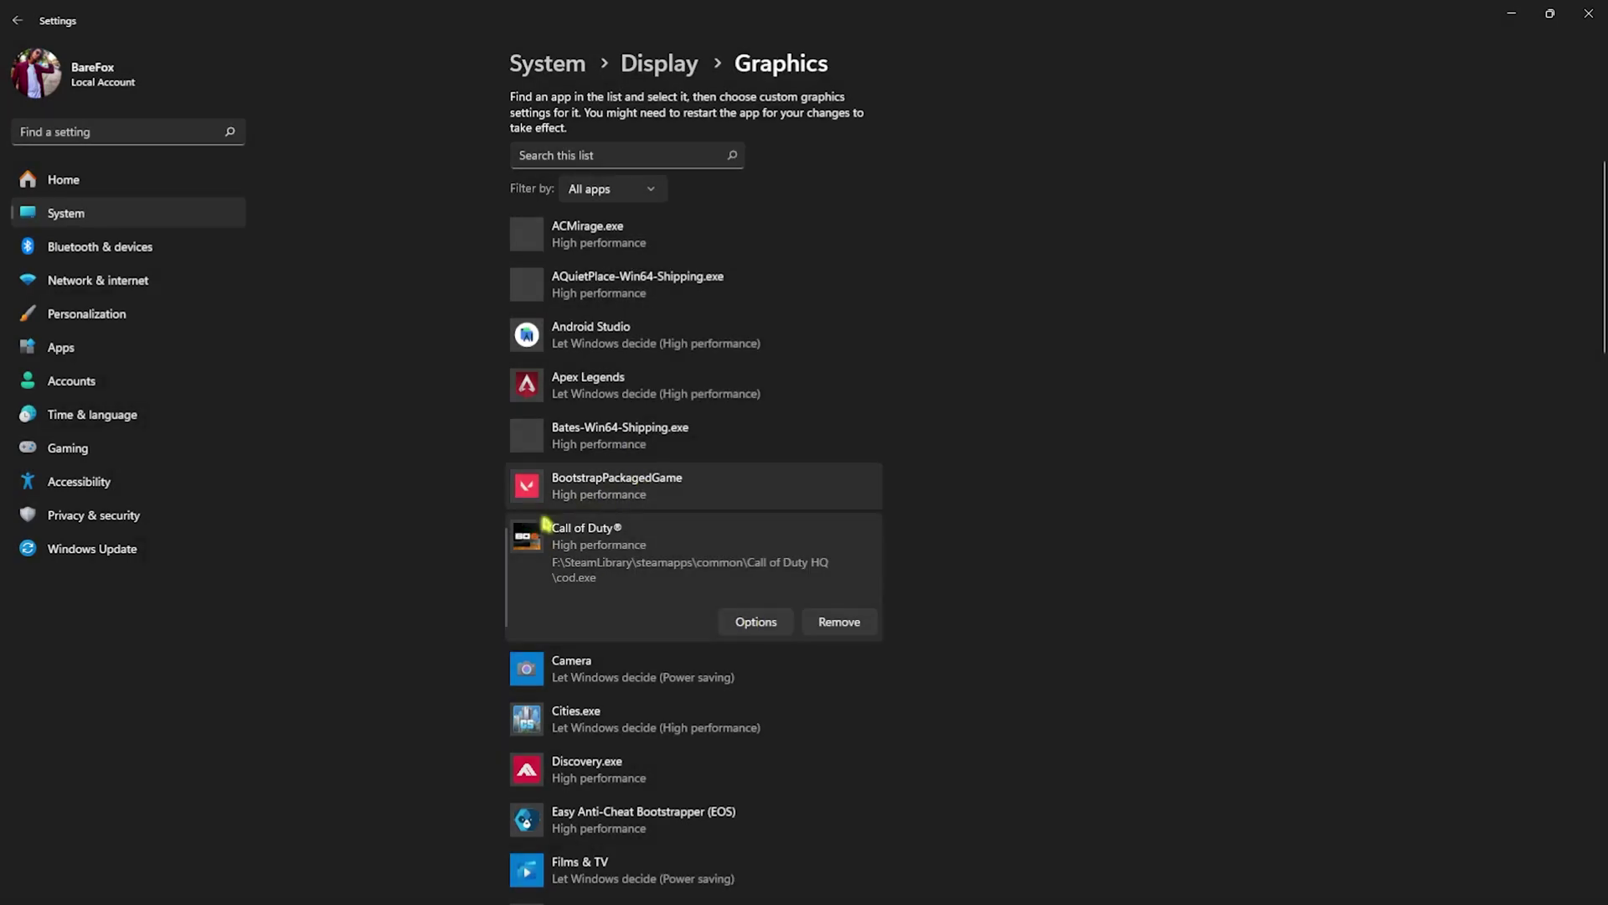
click(1589, 13)
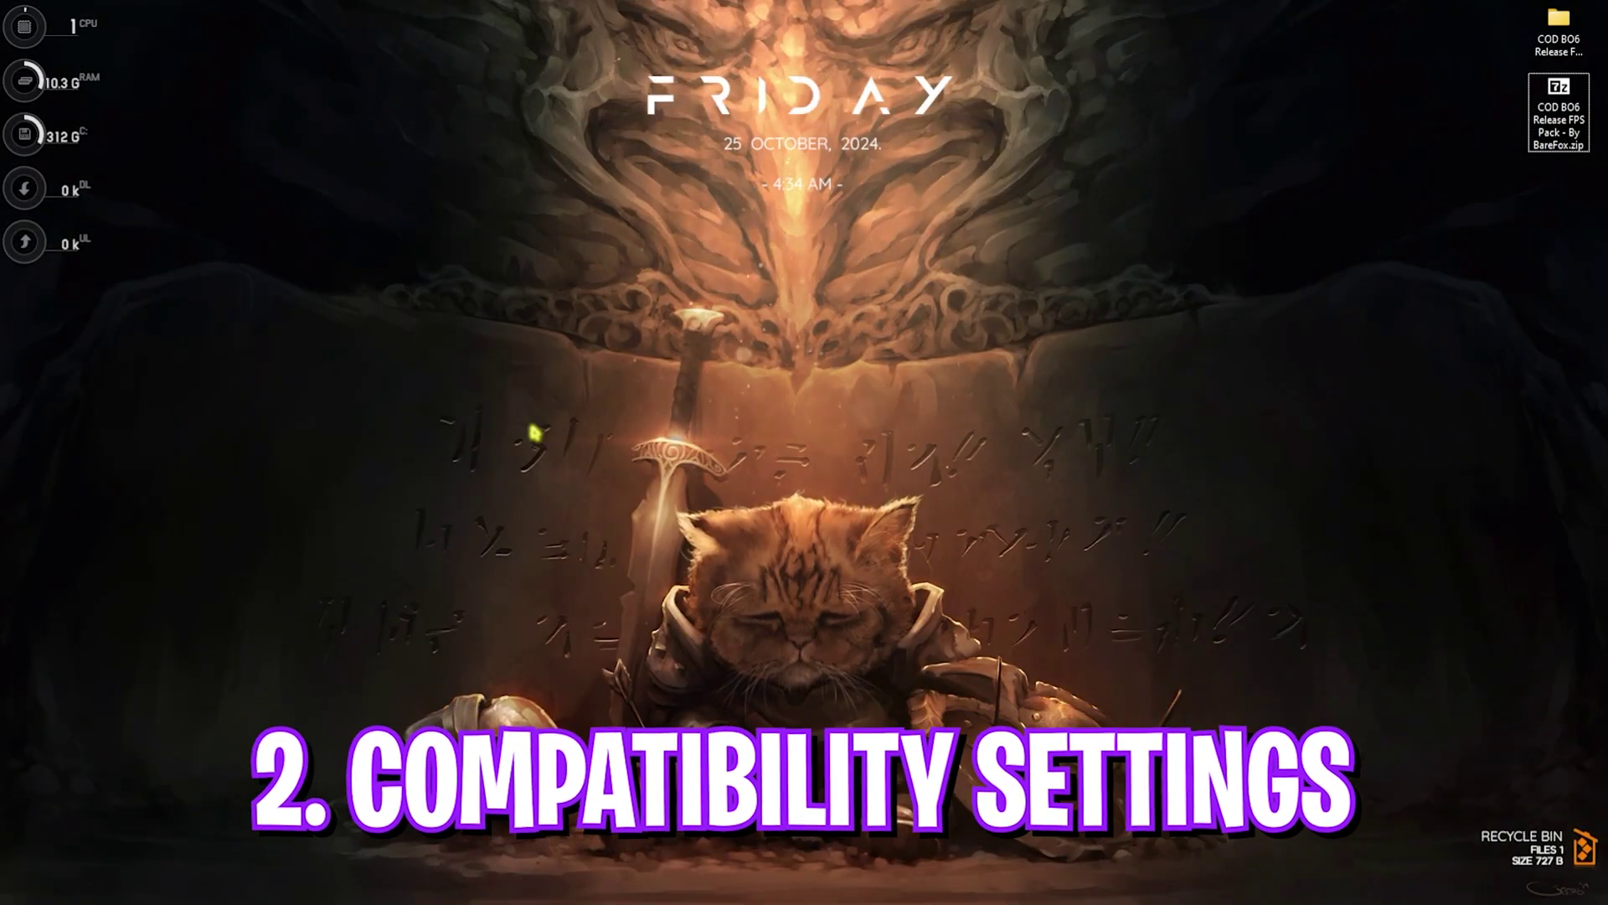
- Open Steam and browse to the local files of Call of Duty from the game library
key(super)
text(steam)
click(628, 423)
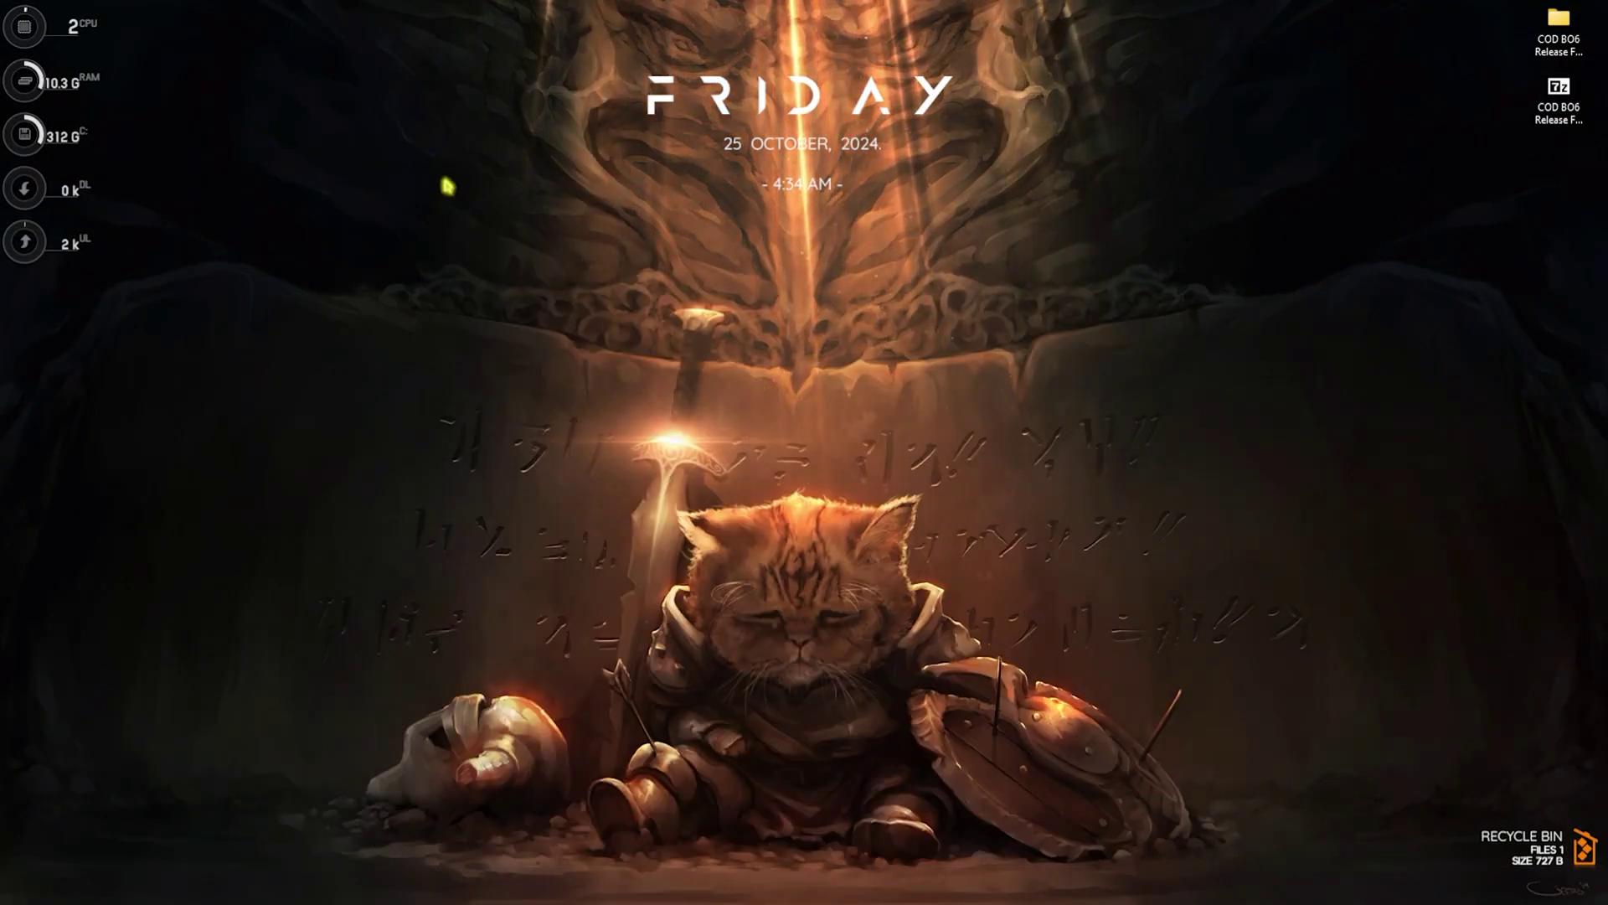
right_click(145, 283)
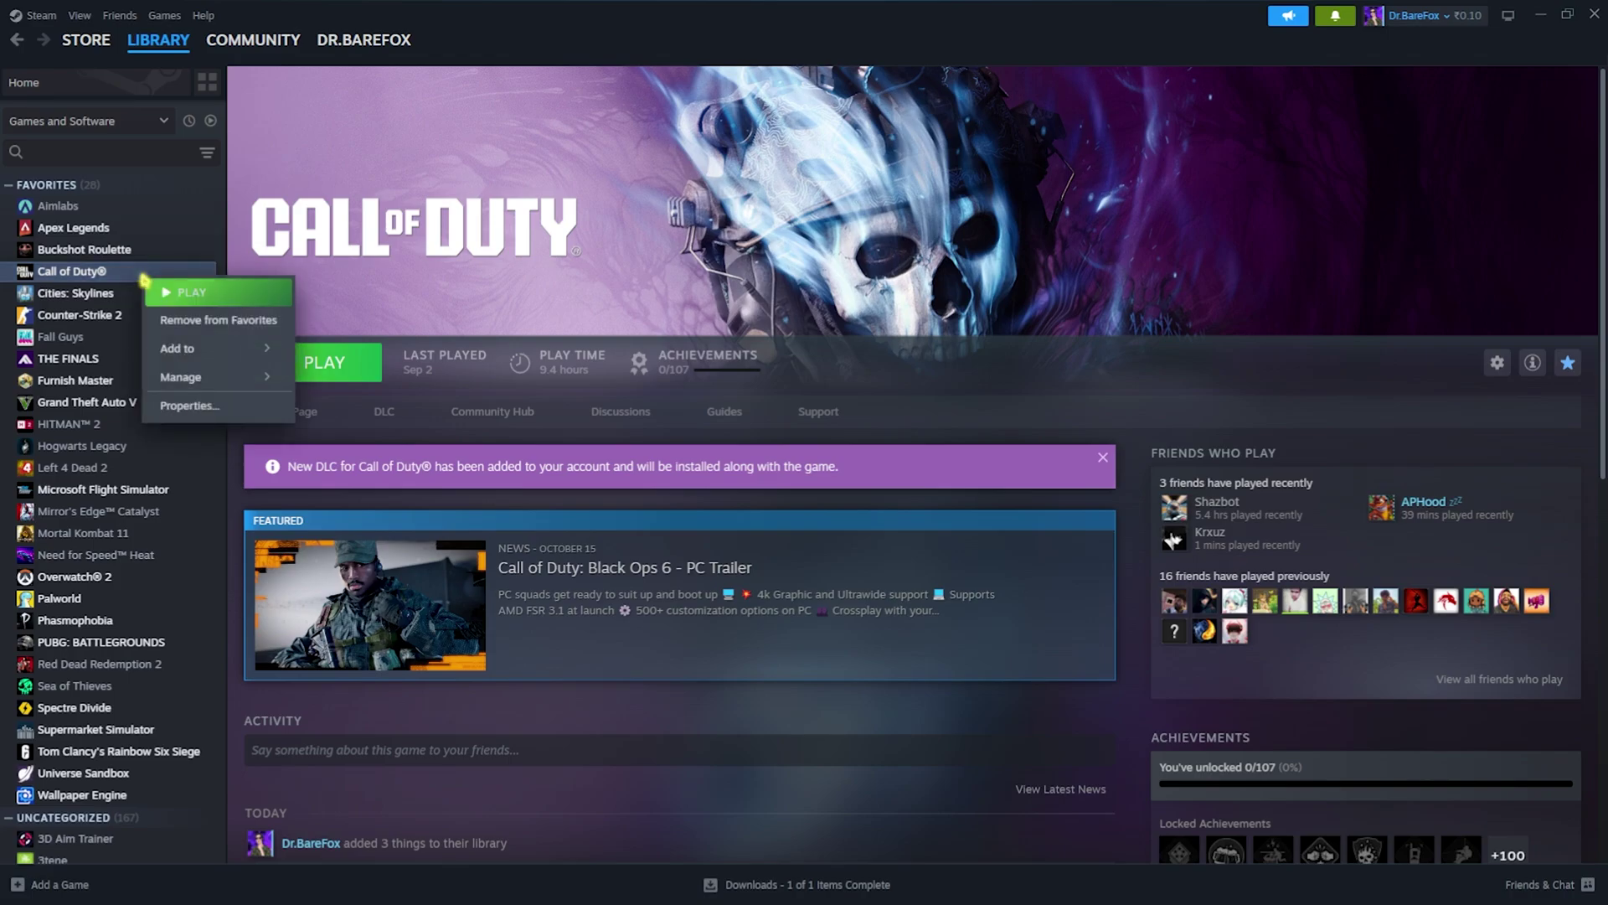
mouse_move(192, 378)
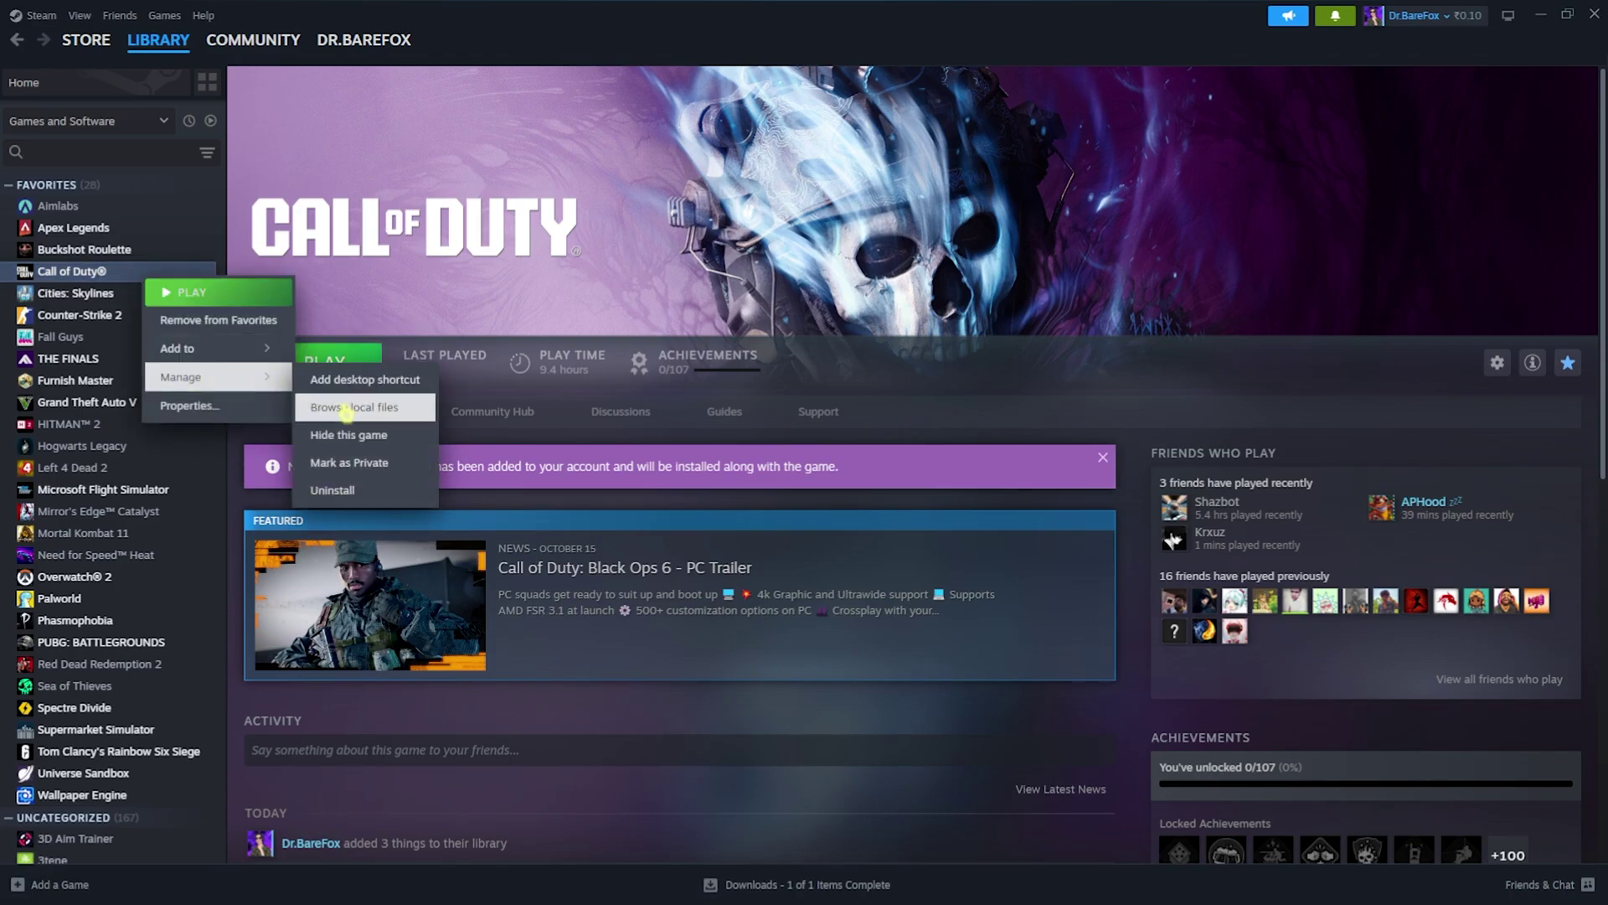
click(352, 407)
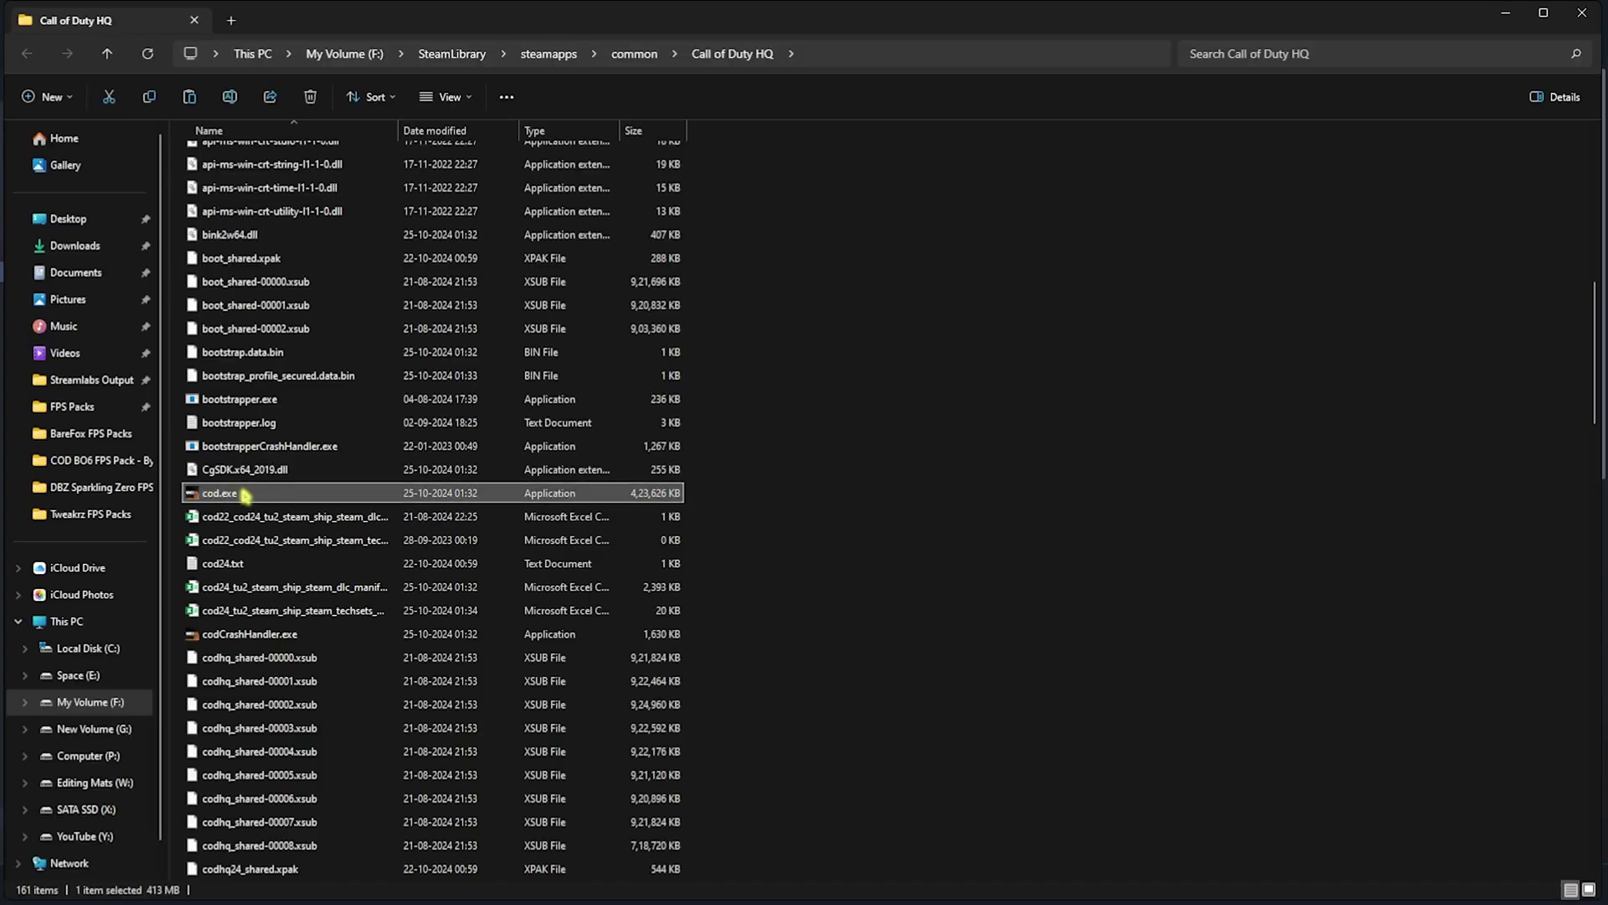
- Apply cod.exe compatibility settings with fullscreen optimizations disabled and high DPI scaling overridden by Application, then close the folder
right_click(244, 497)
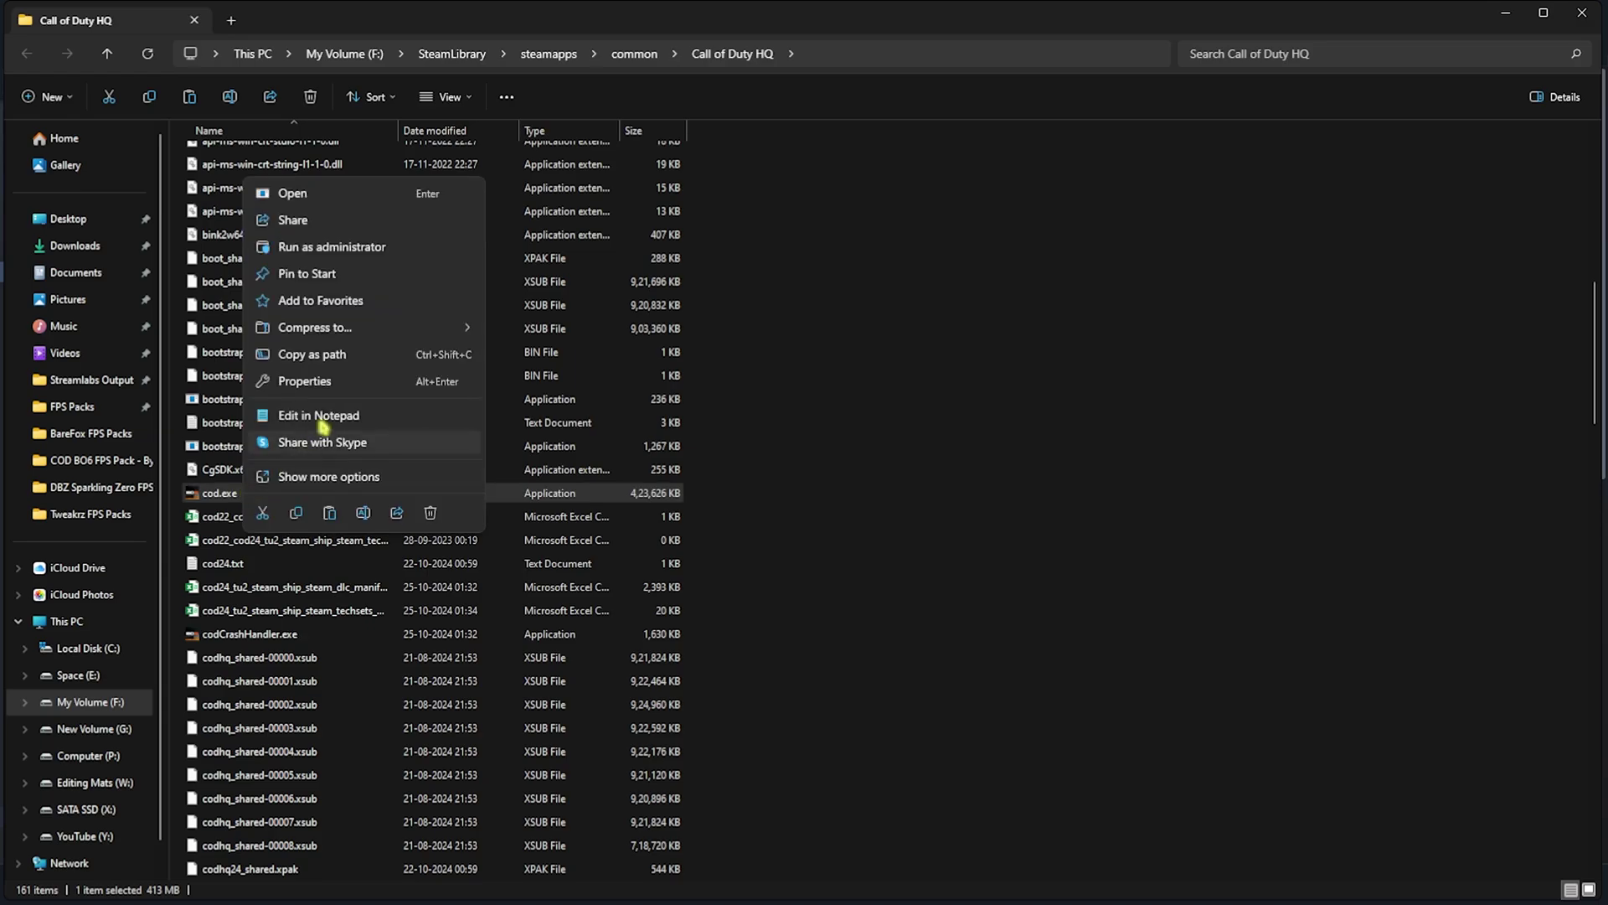
click(331, 381)
click(409, 484)
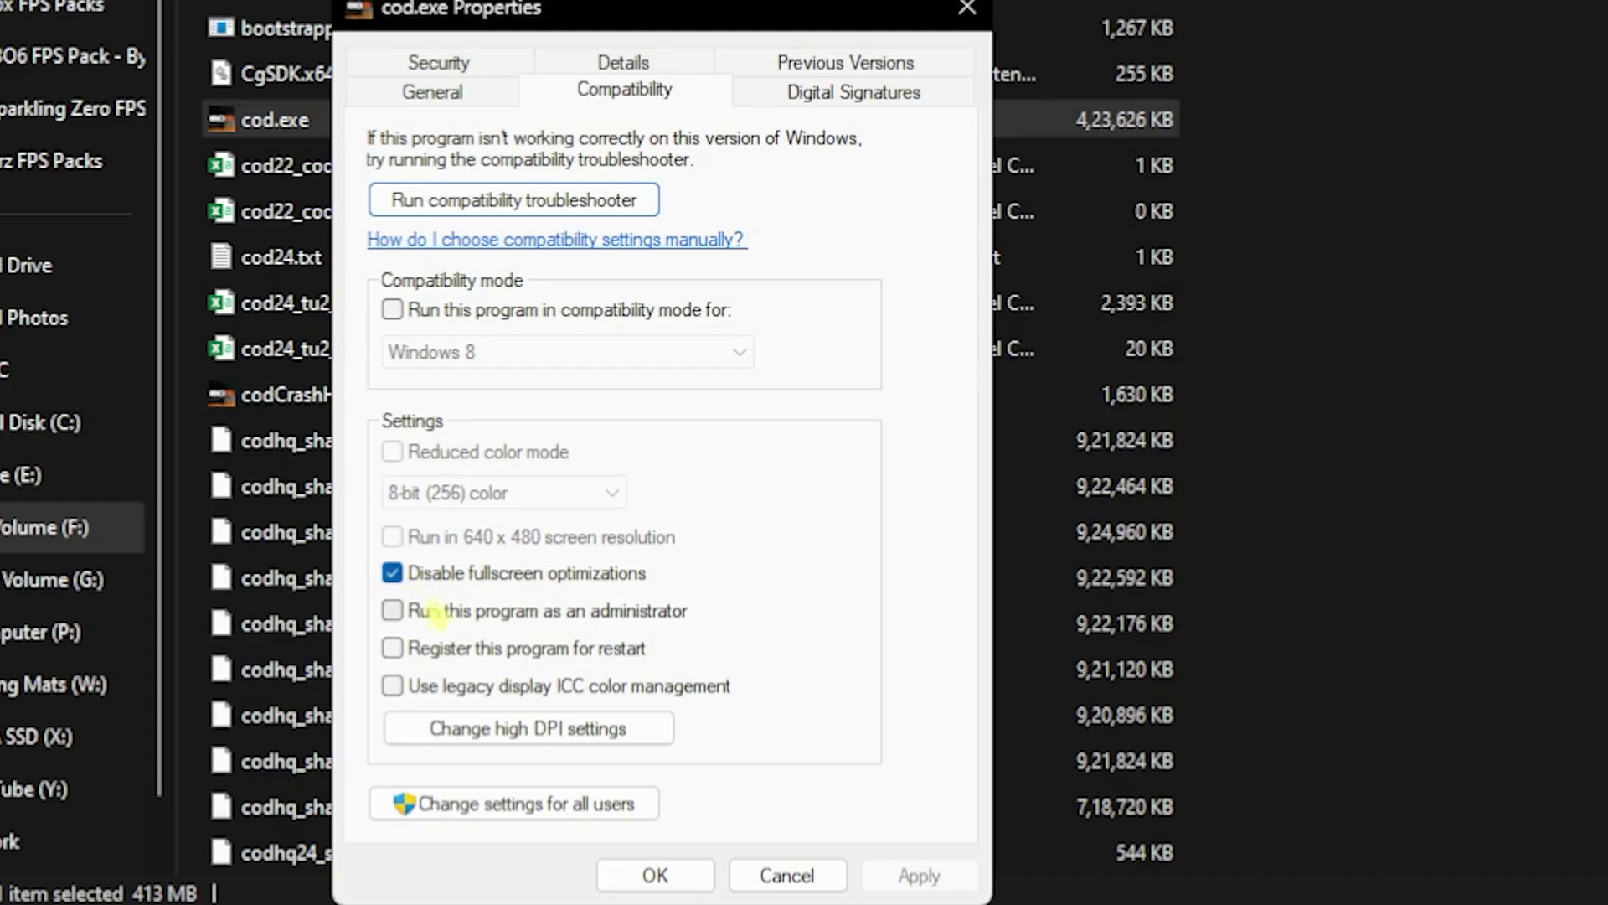
click(483, 733)
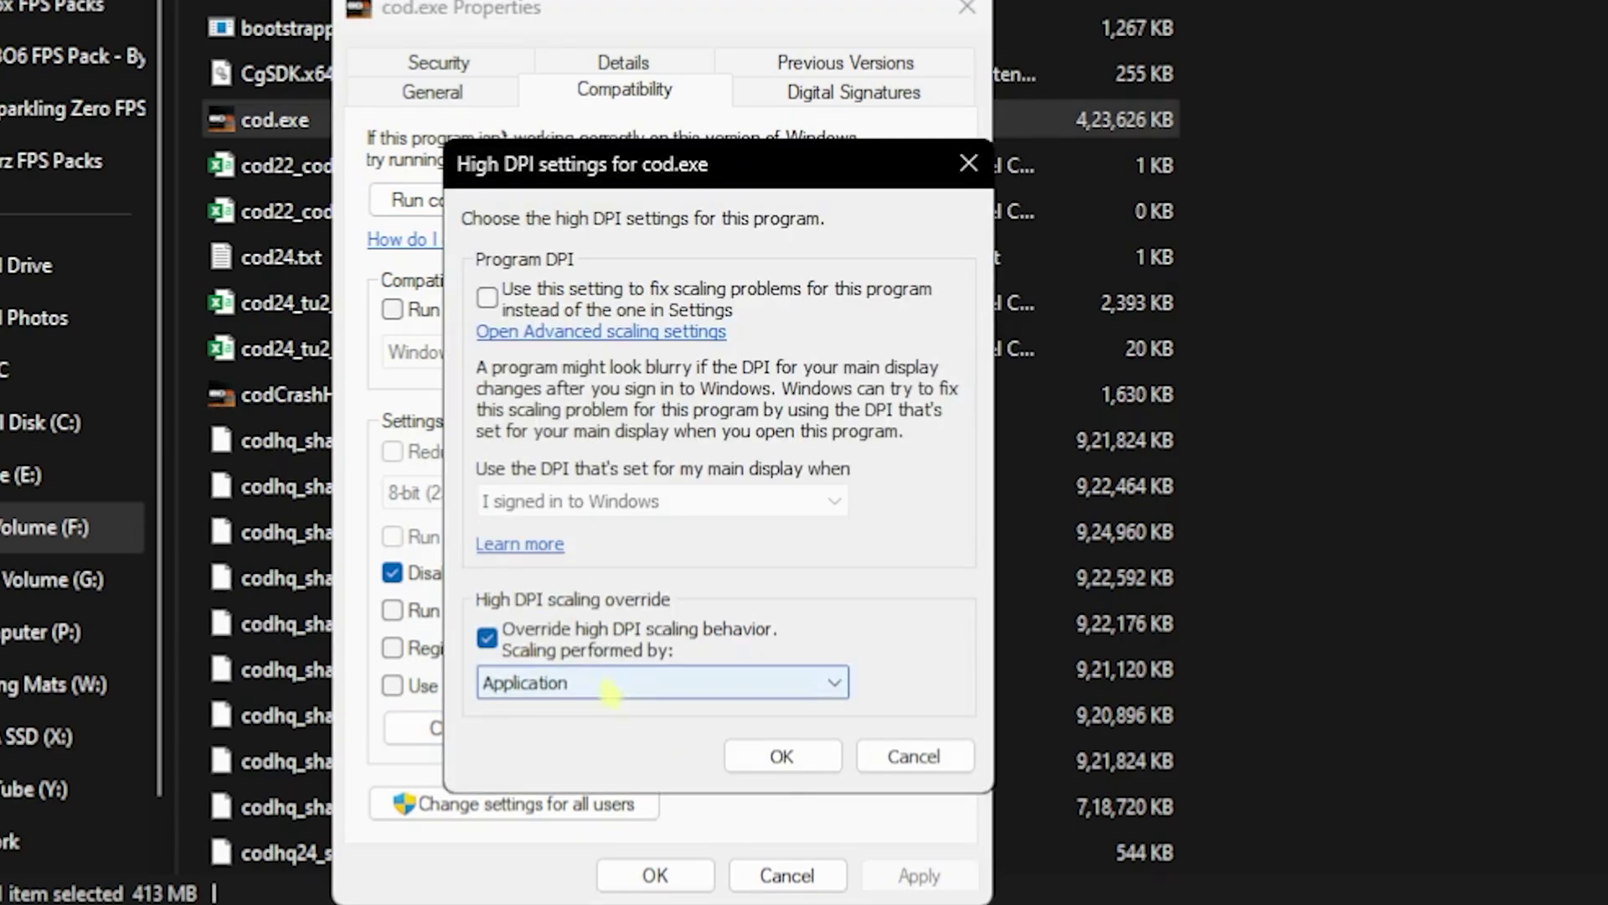
click(781, 756)
click(655, 875)
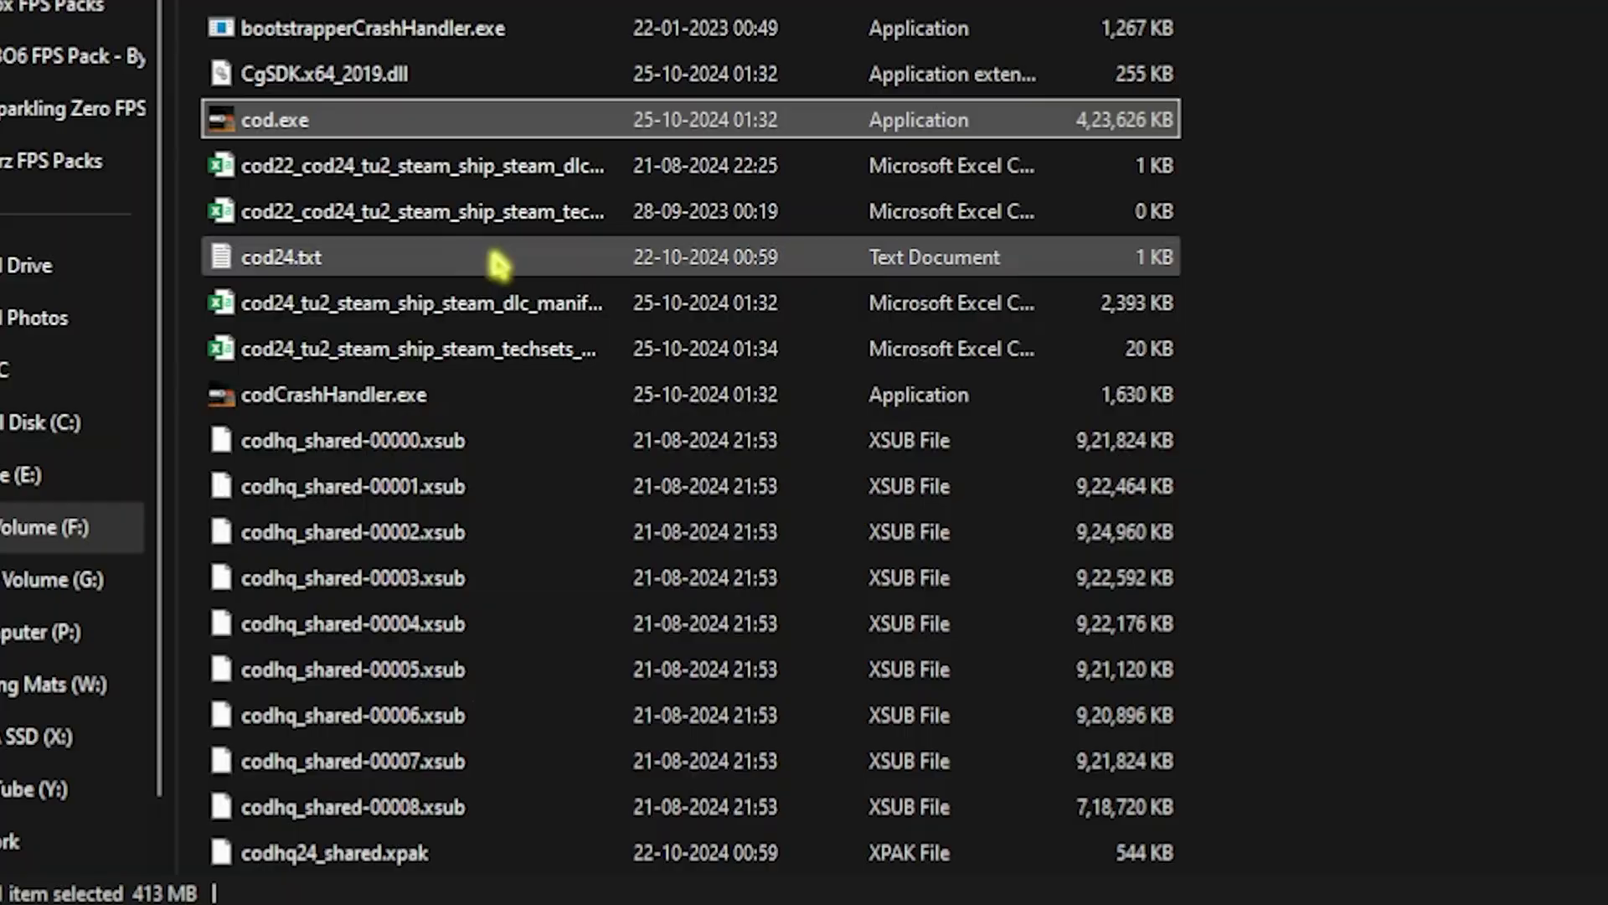
scroll(492, 258, up, 5)
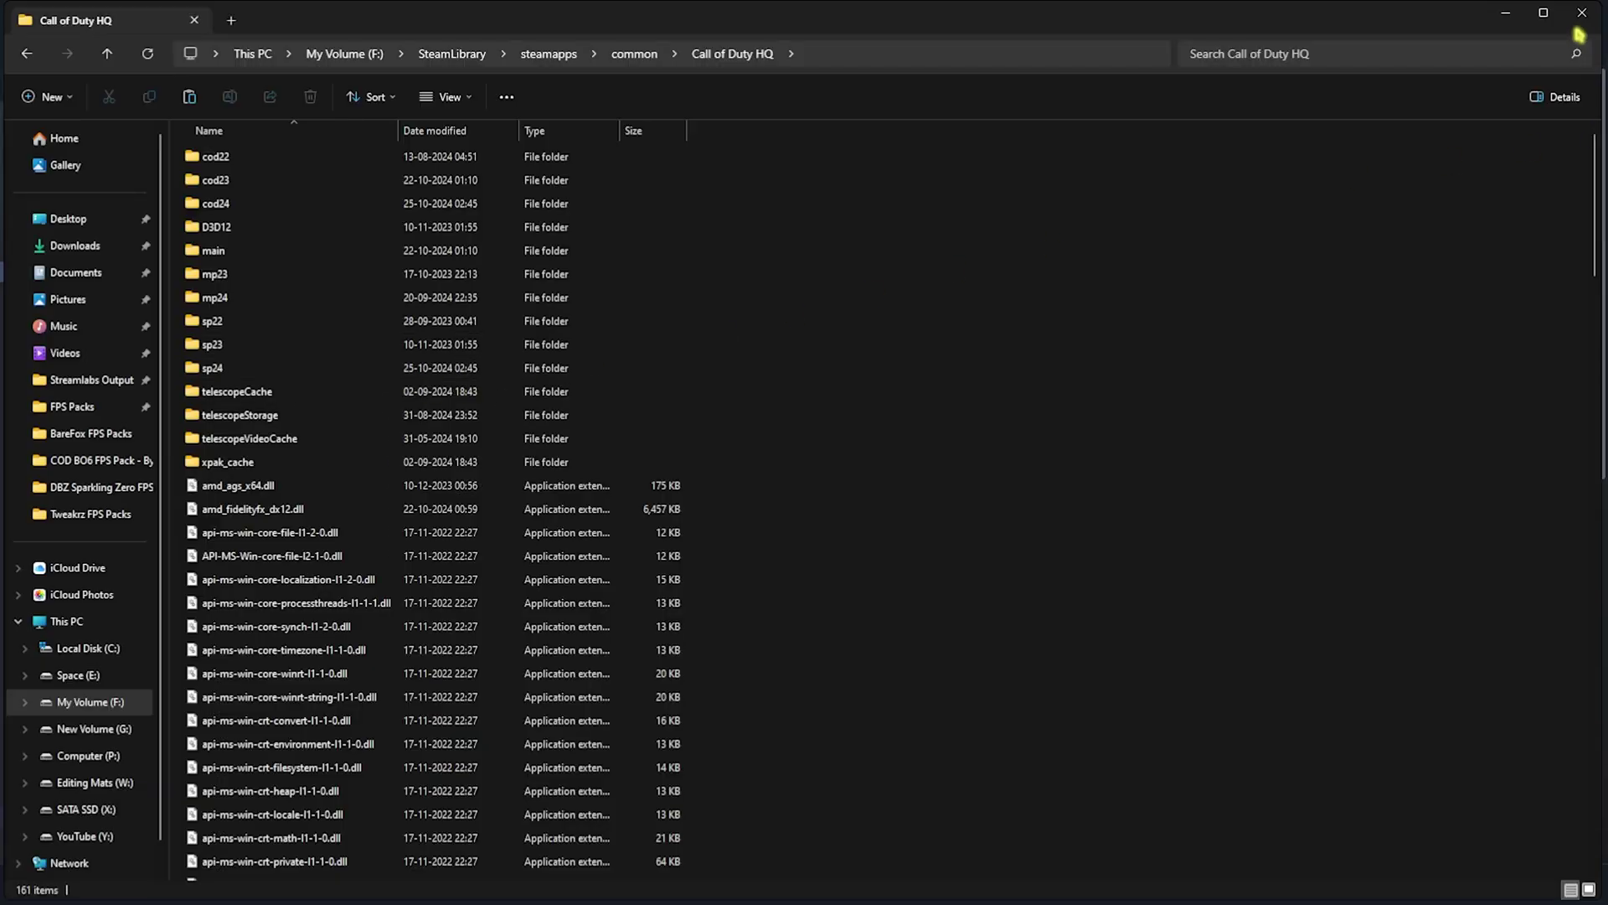
click(1582, 14)
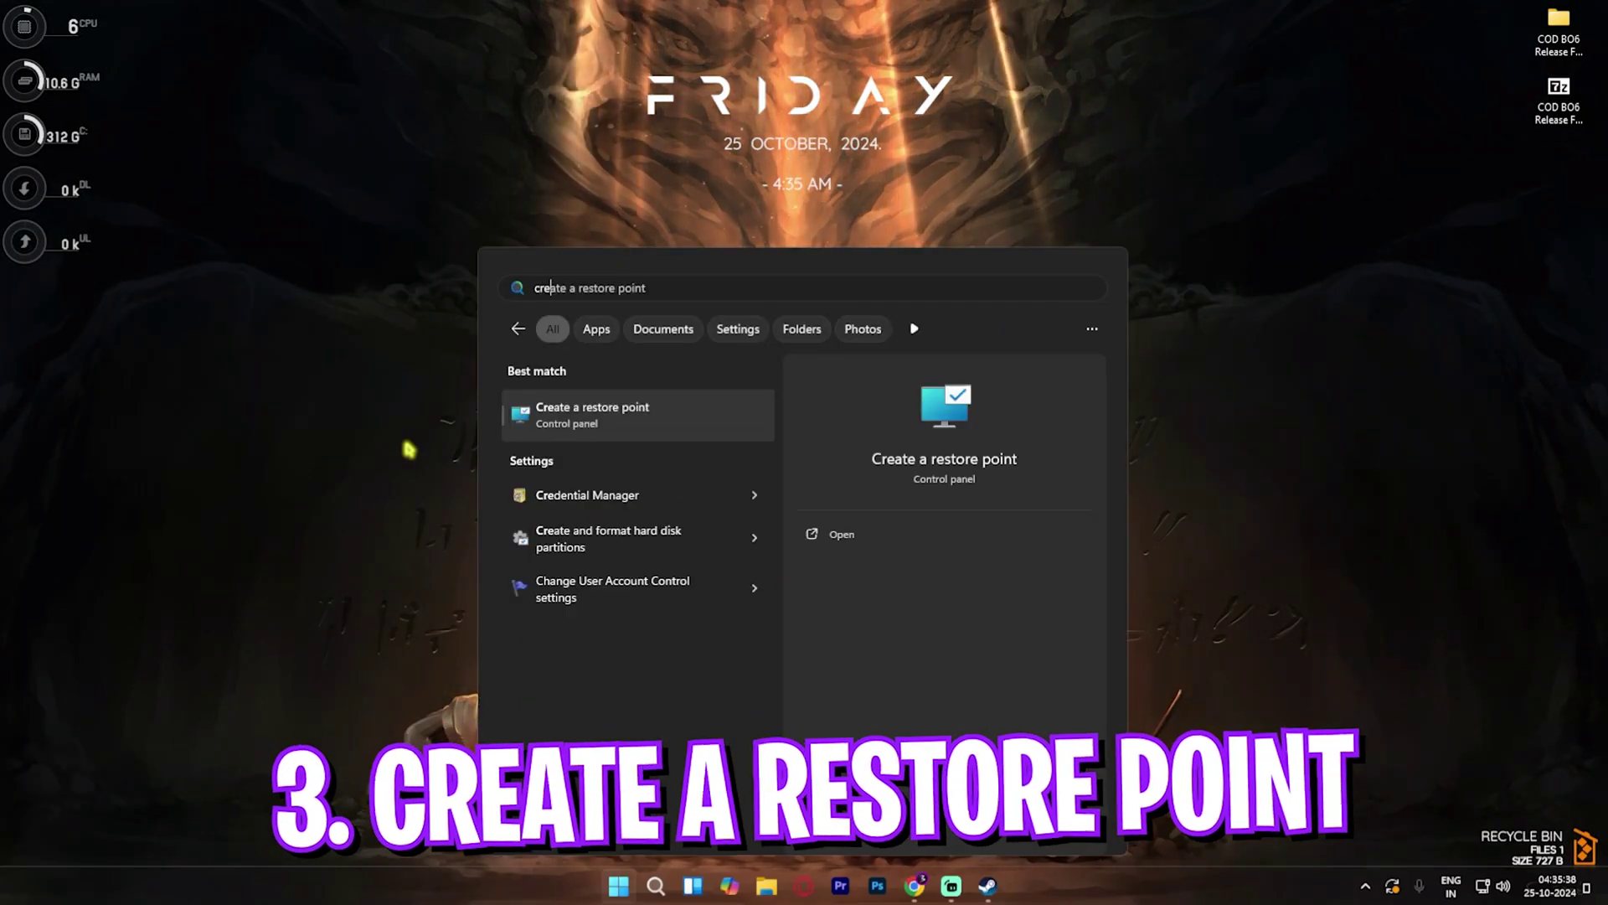
- Create a system restore point named BO6 with Local Disk (C:) selected and close System Properties
key(Return)
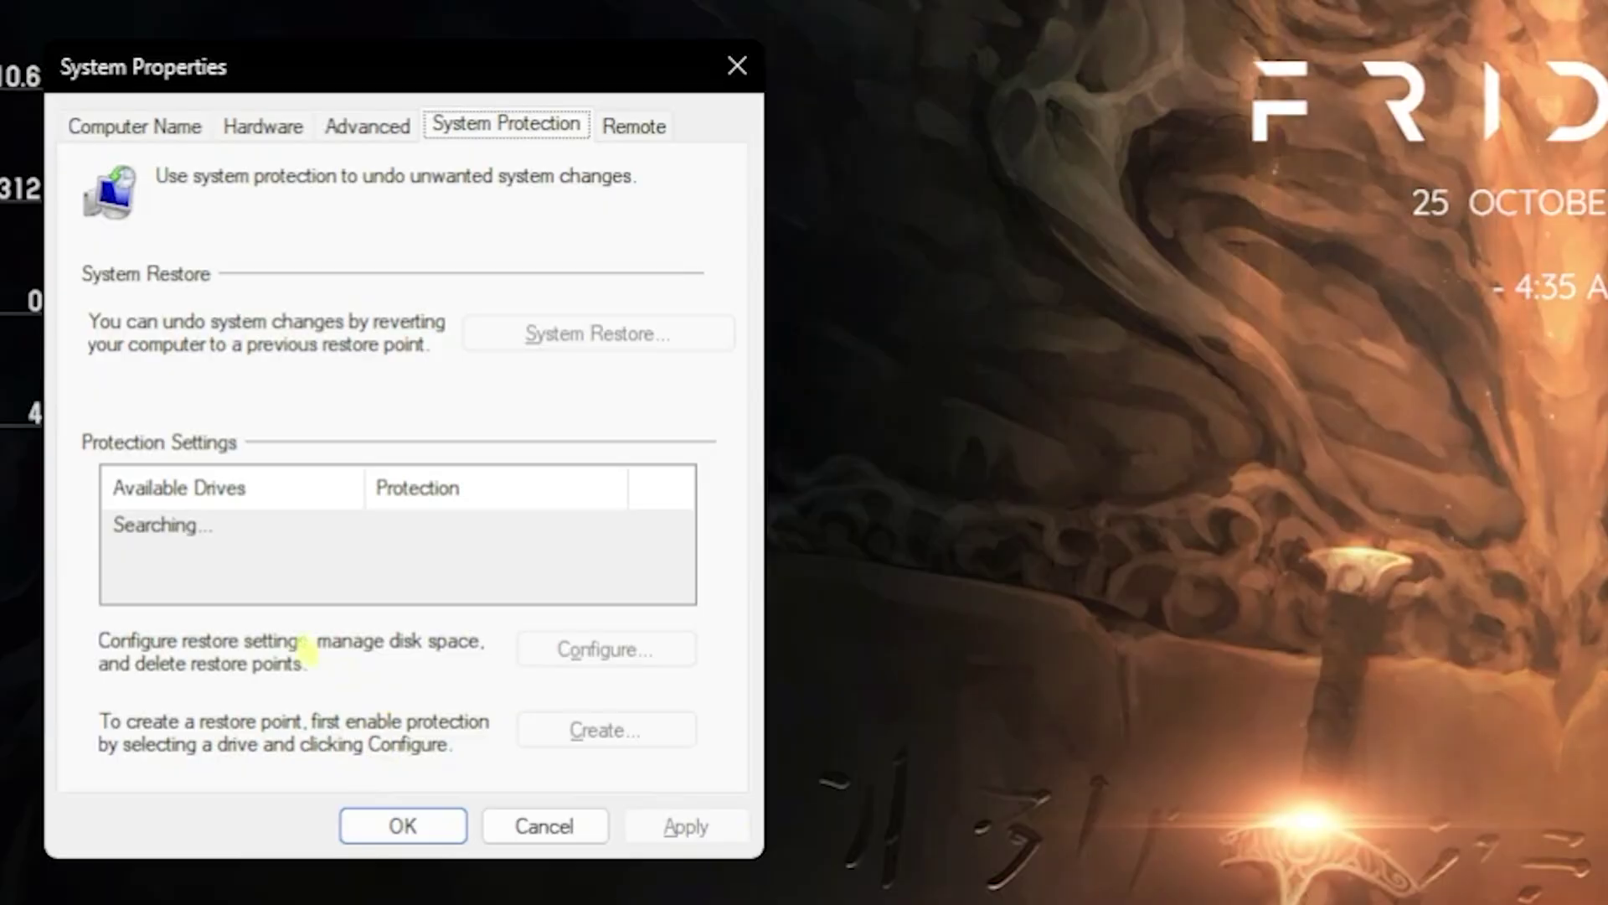
scroll(176, 570, down, 1)
click(180, 584)
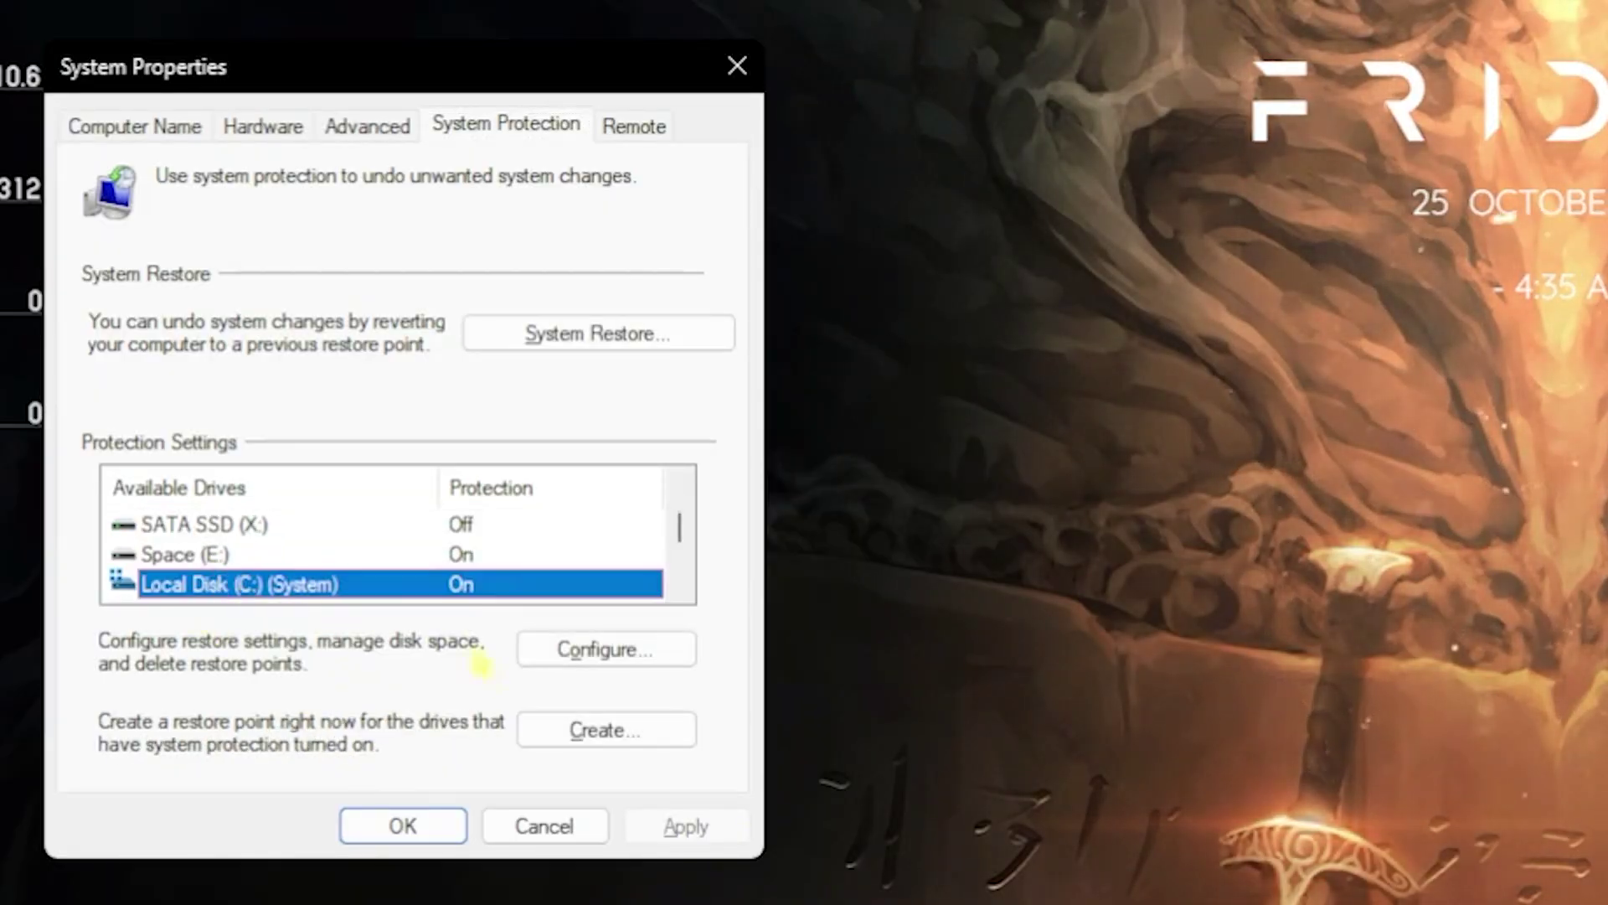
click(543, 725)
text(BO6)
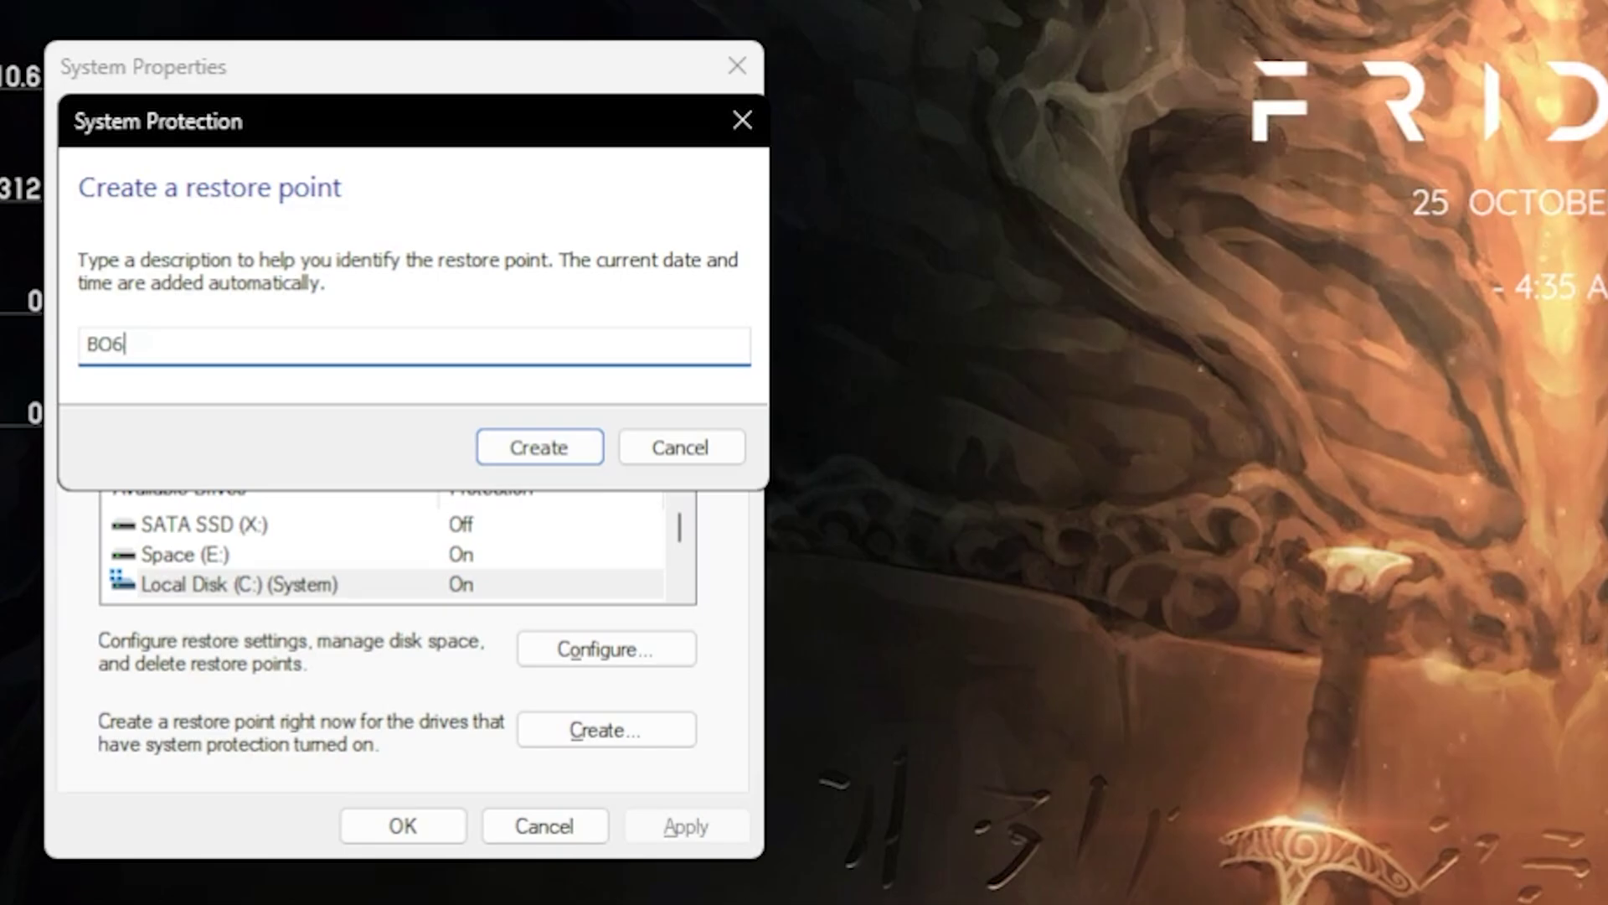
key(Return)
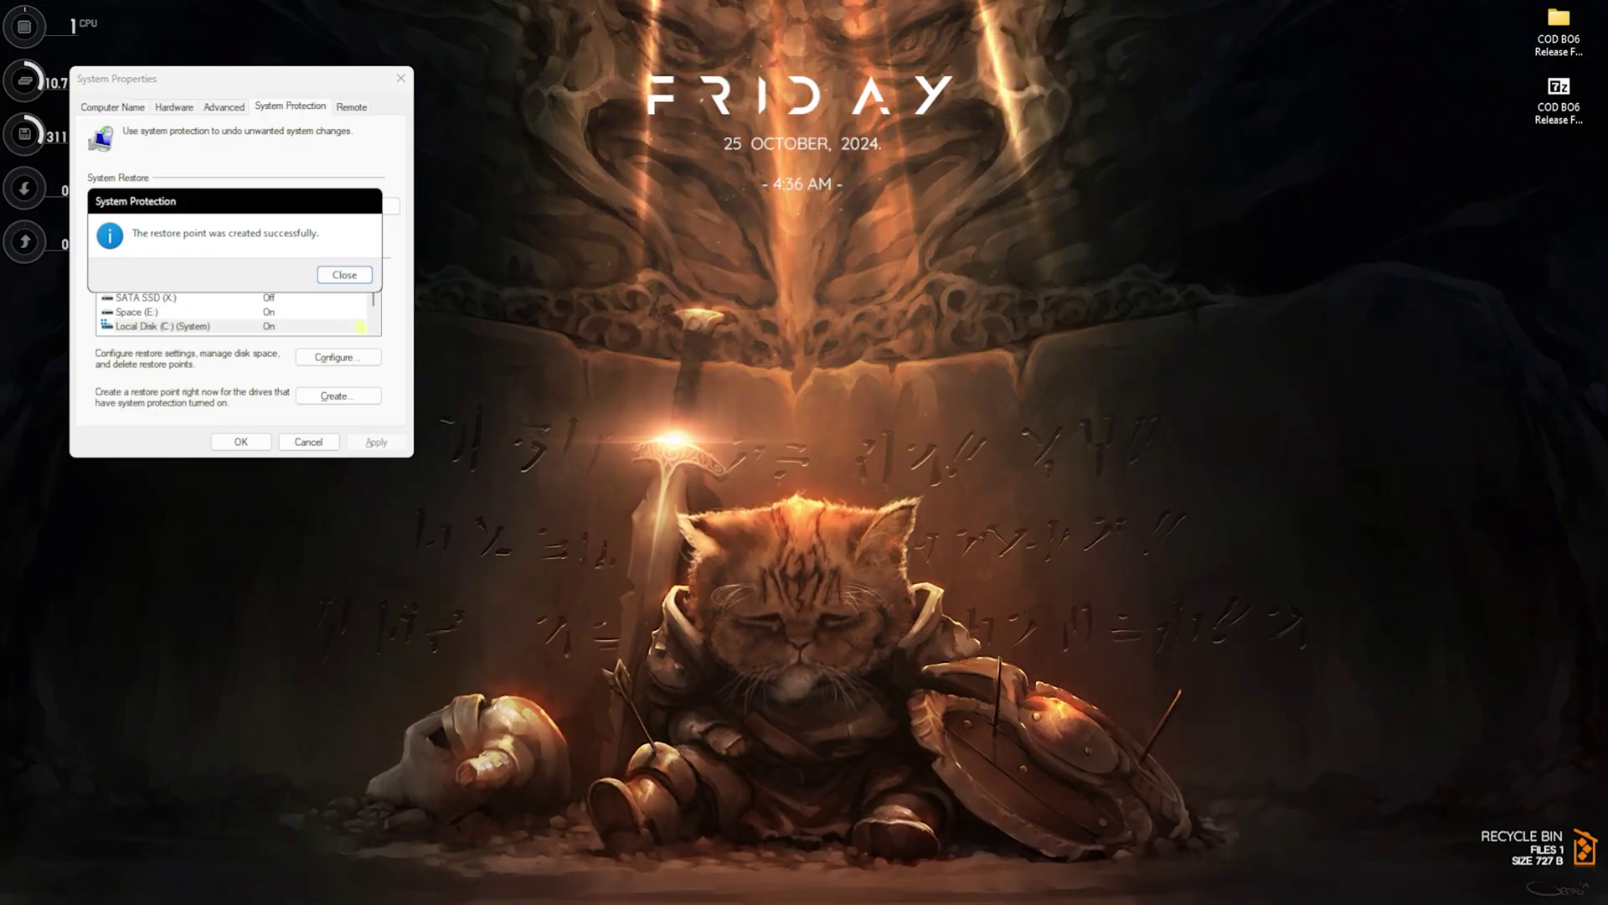
click(344, 275)
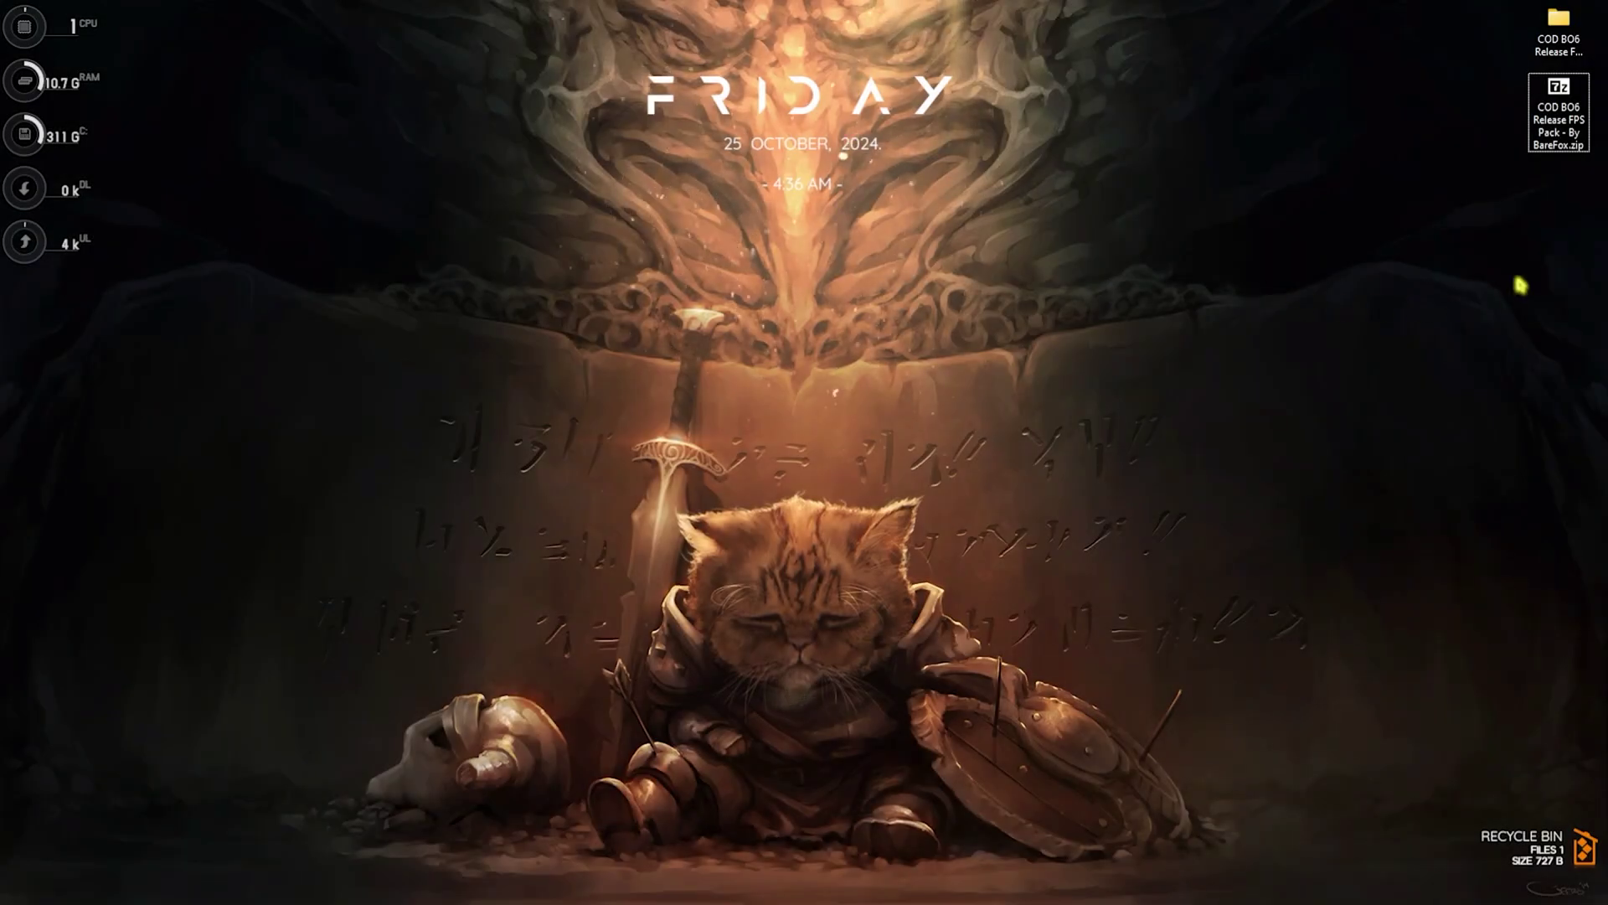
- Open the 1 - CPU Priority folder in the COD BO6 Release FPS Pack, look into its AMD subfolder and return
click(1558, 18)
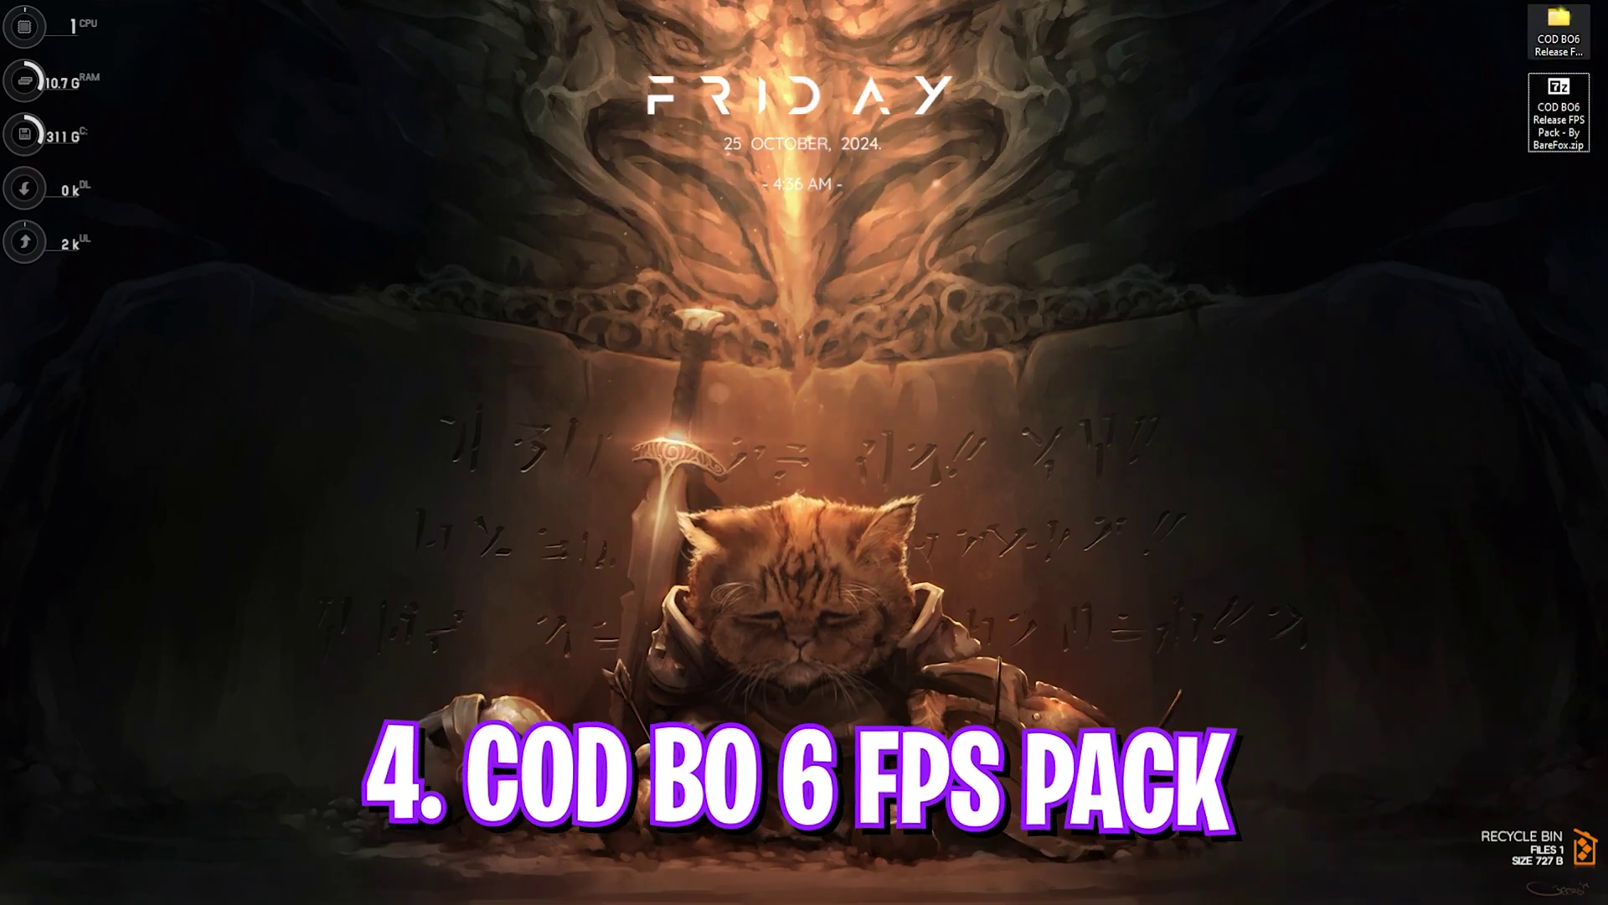
key(Return)
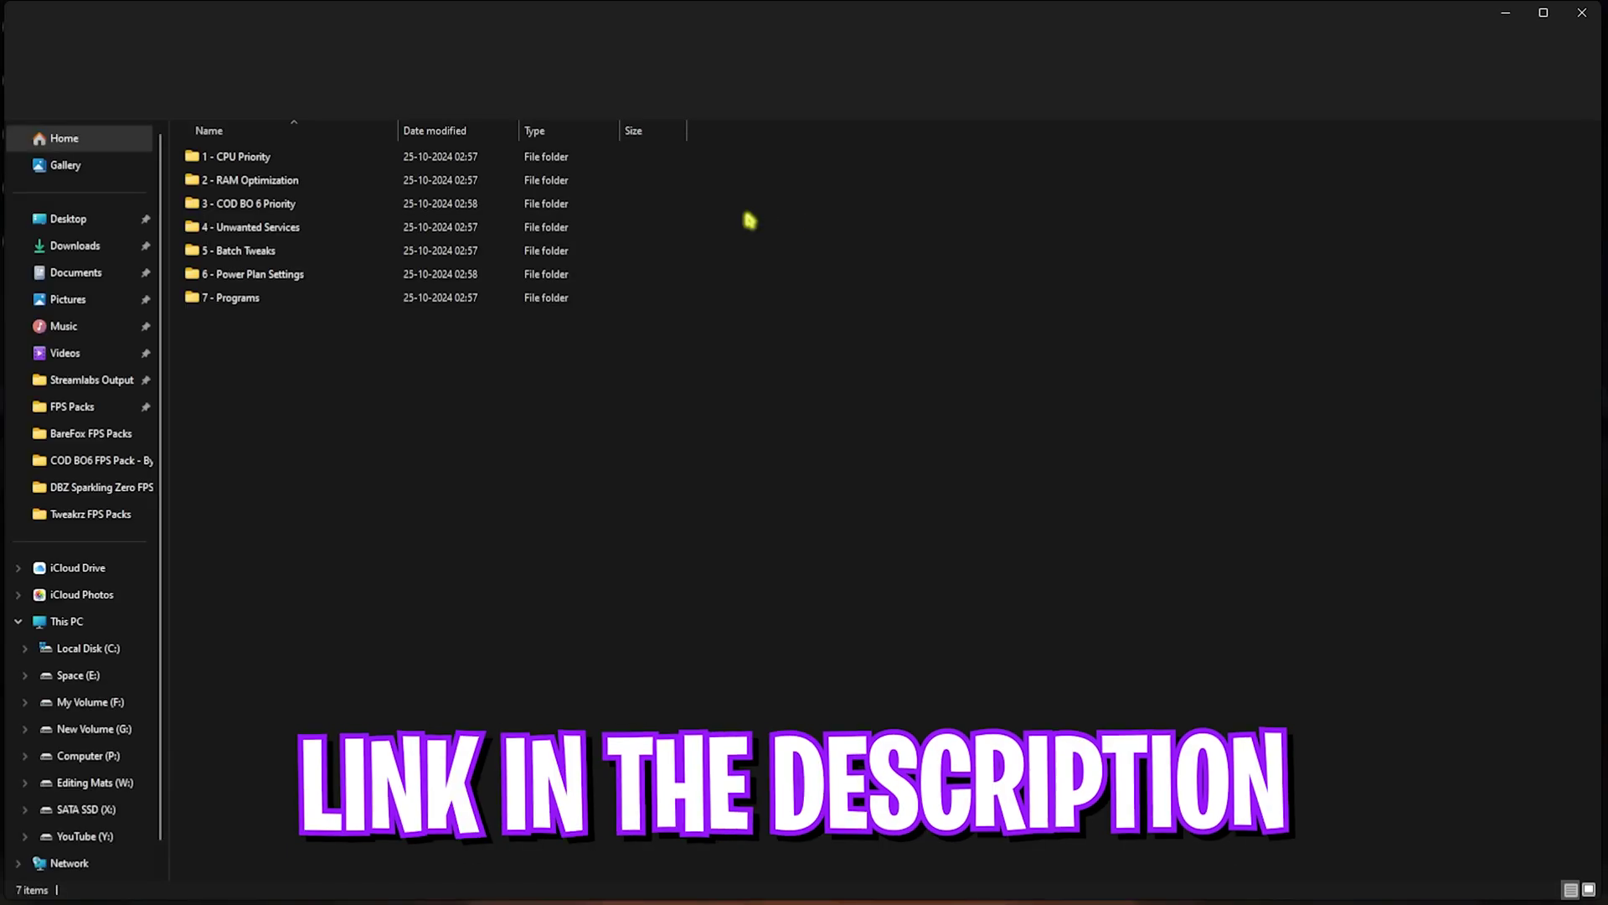
drag(390, 402, 289, 153)
click(258, 159)
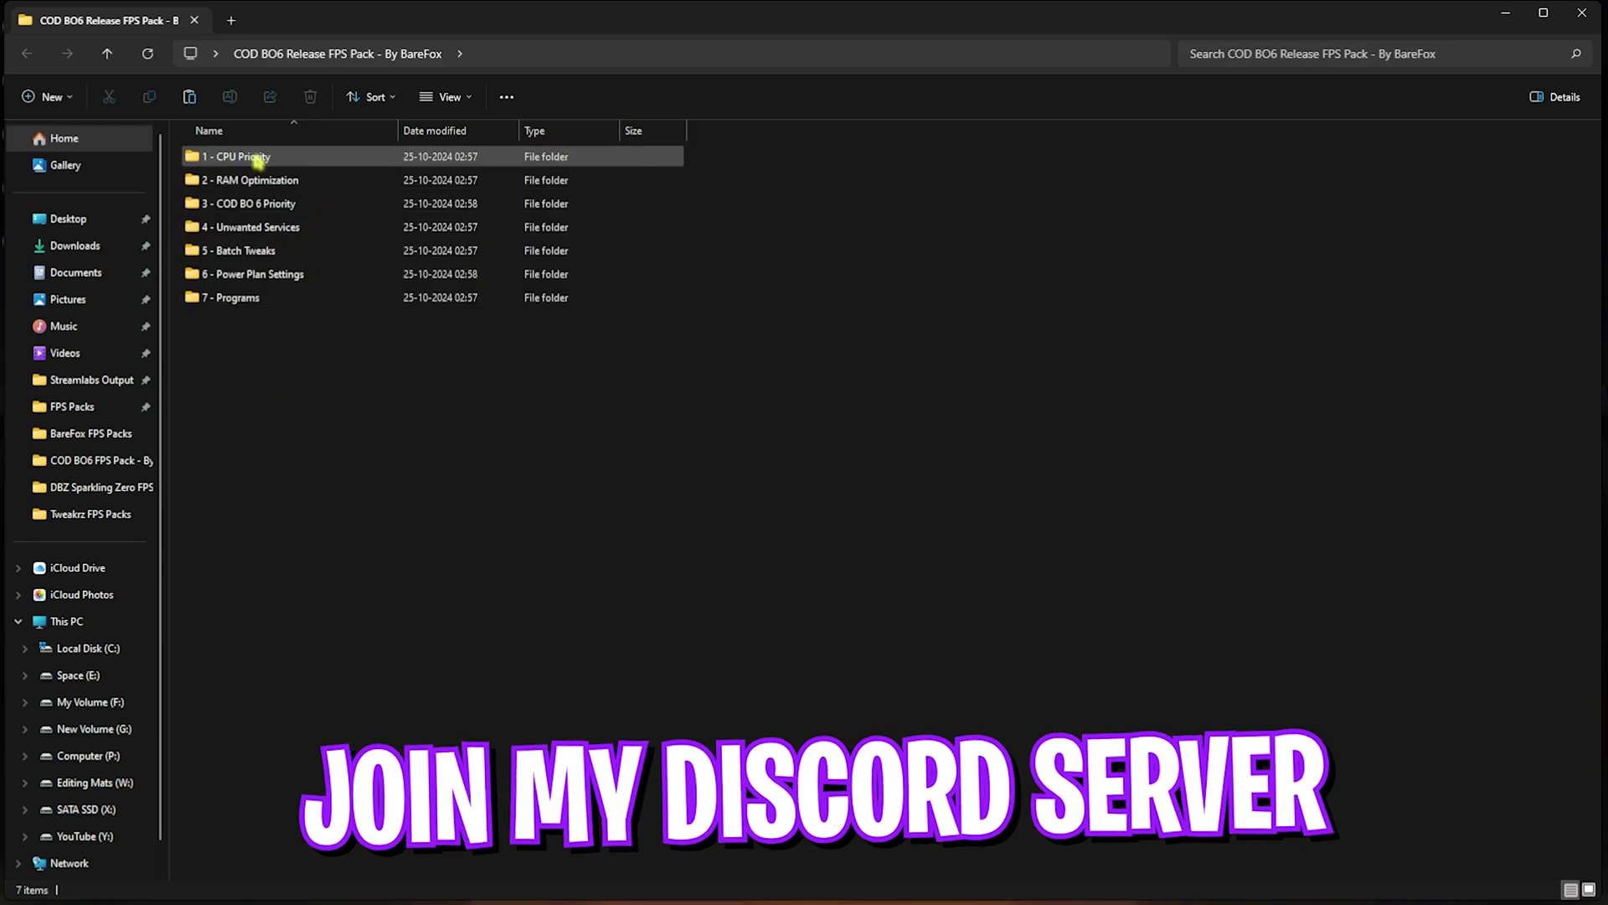
double_click(259, 159)
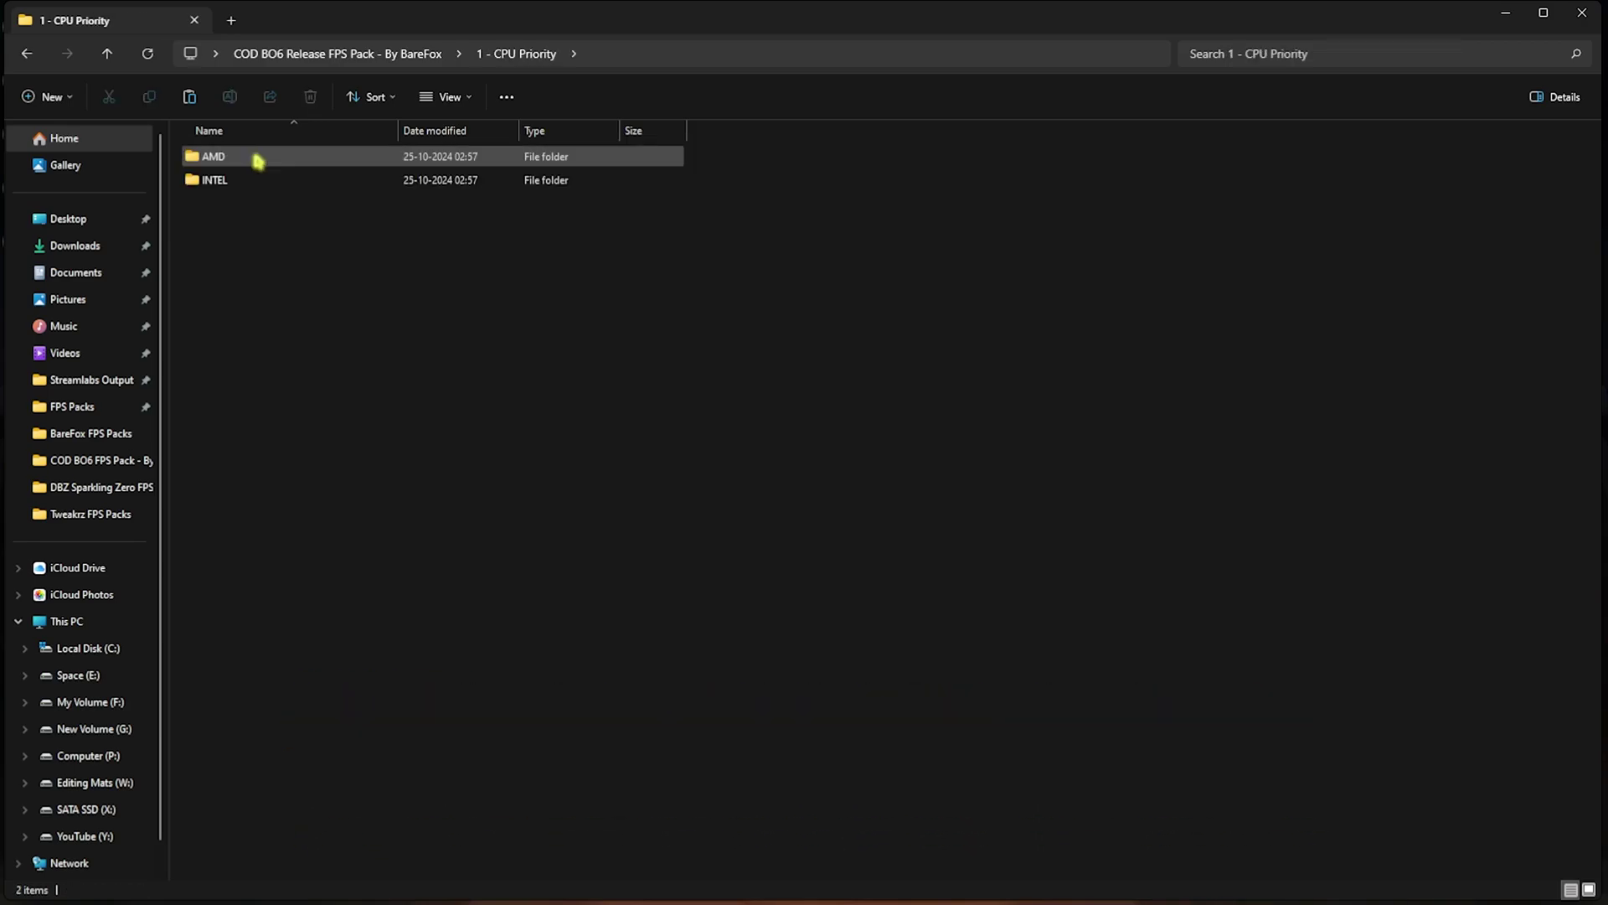
double_click(258, 160)
click(502, 55)
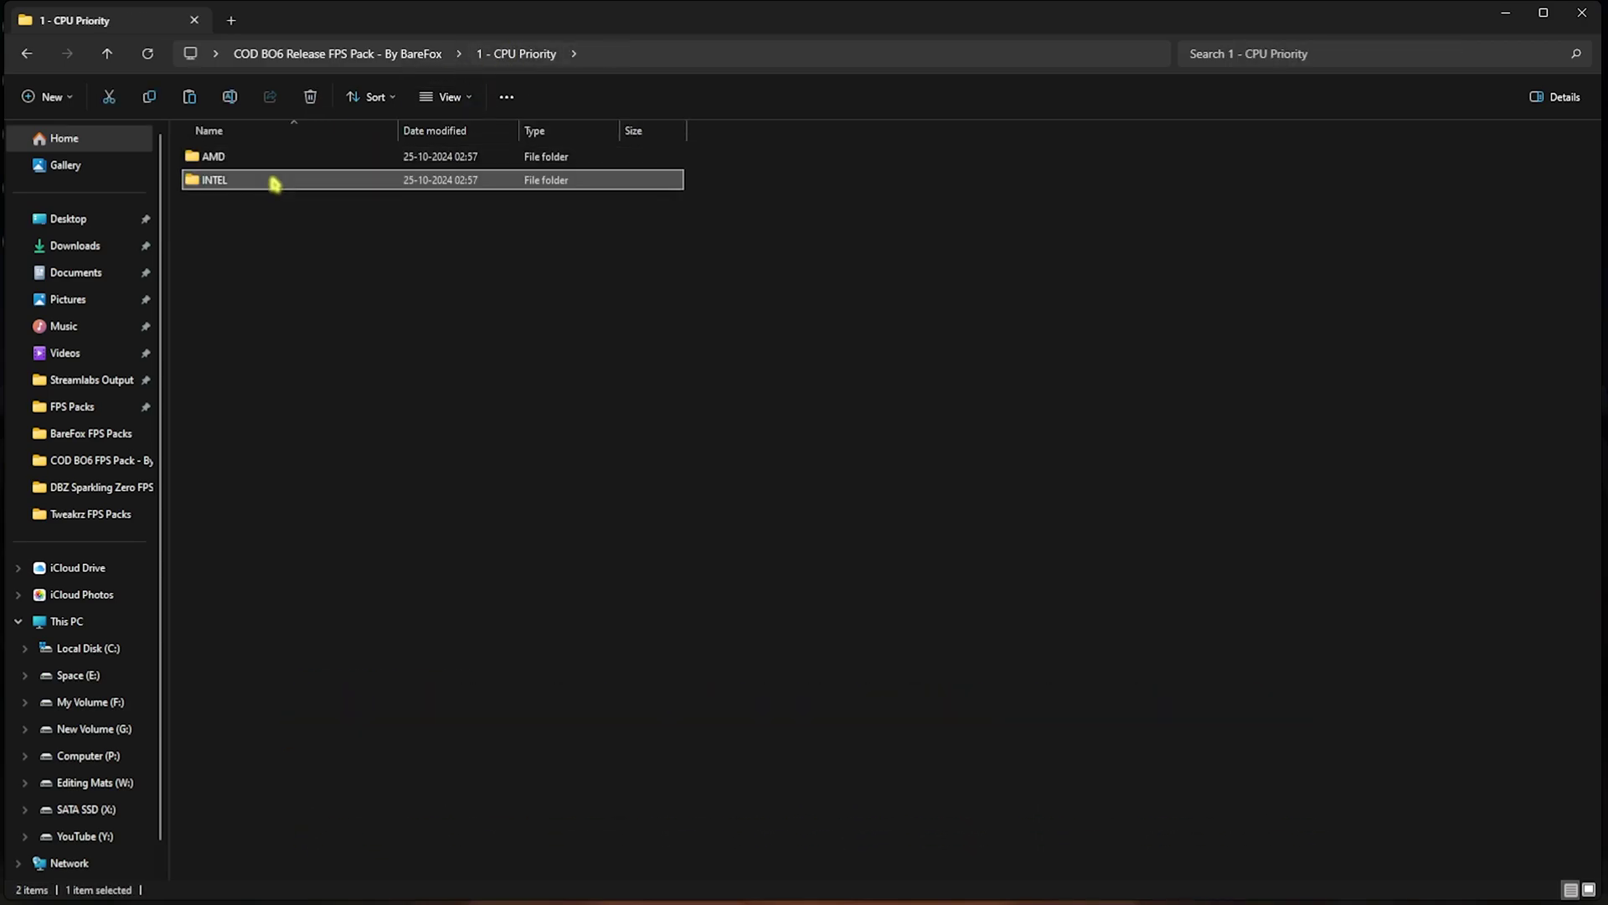
- Look into the INTEL and AMD subfolders of 1 - CPU Priority, maximizing the window, and return to the FPS pack's main folder
double_click(268, 181)
click(525, 55)
double_click(222, 159)
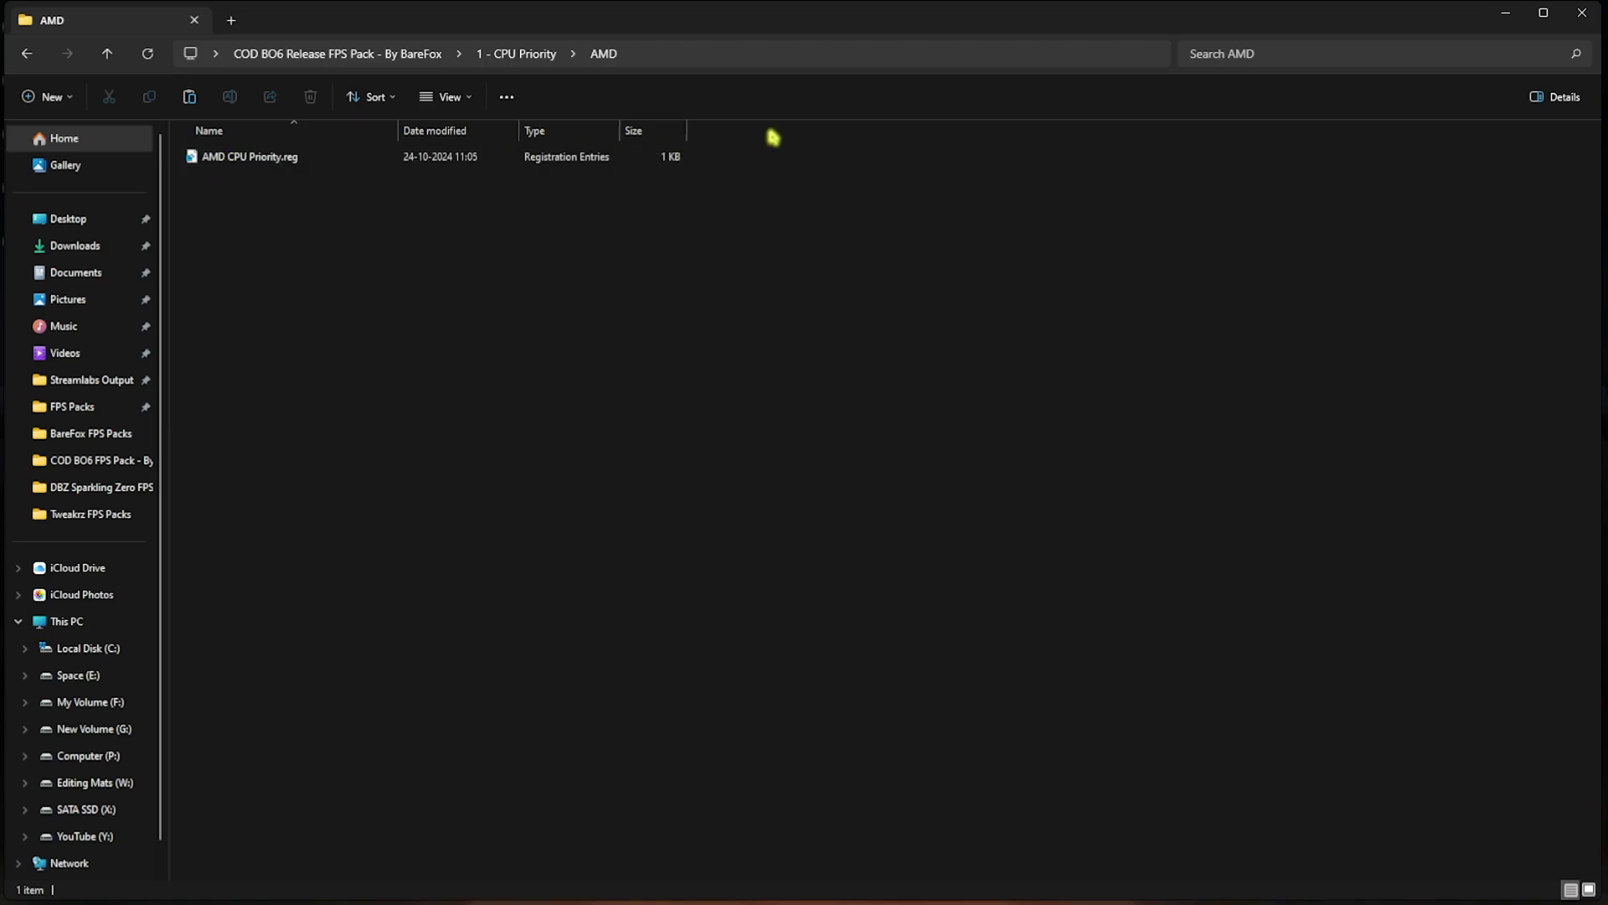
click(1546, 13)
key(alt+Up)
click(254, 180)
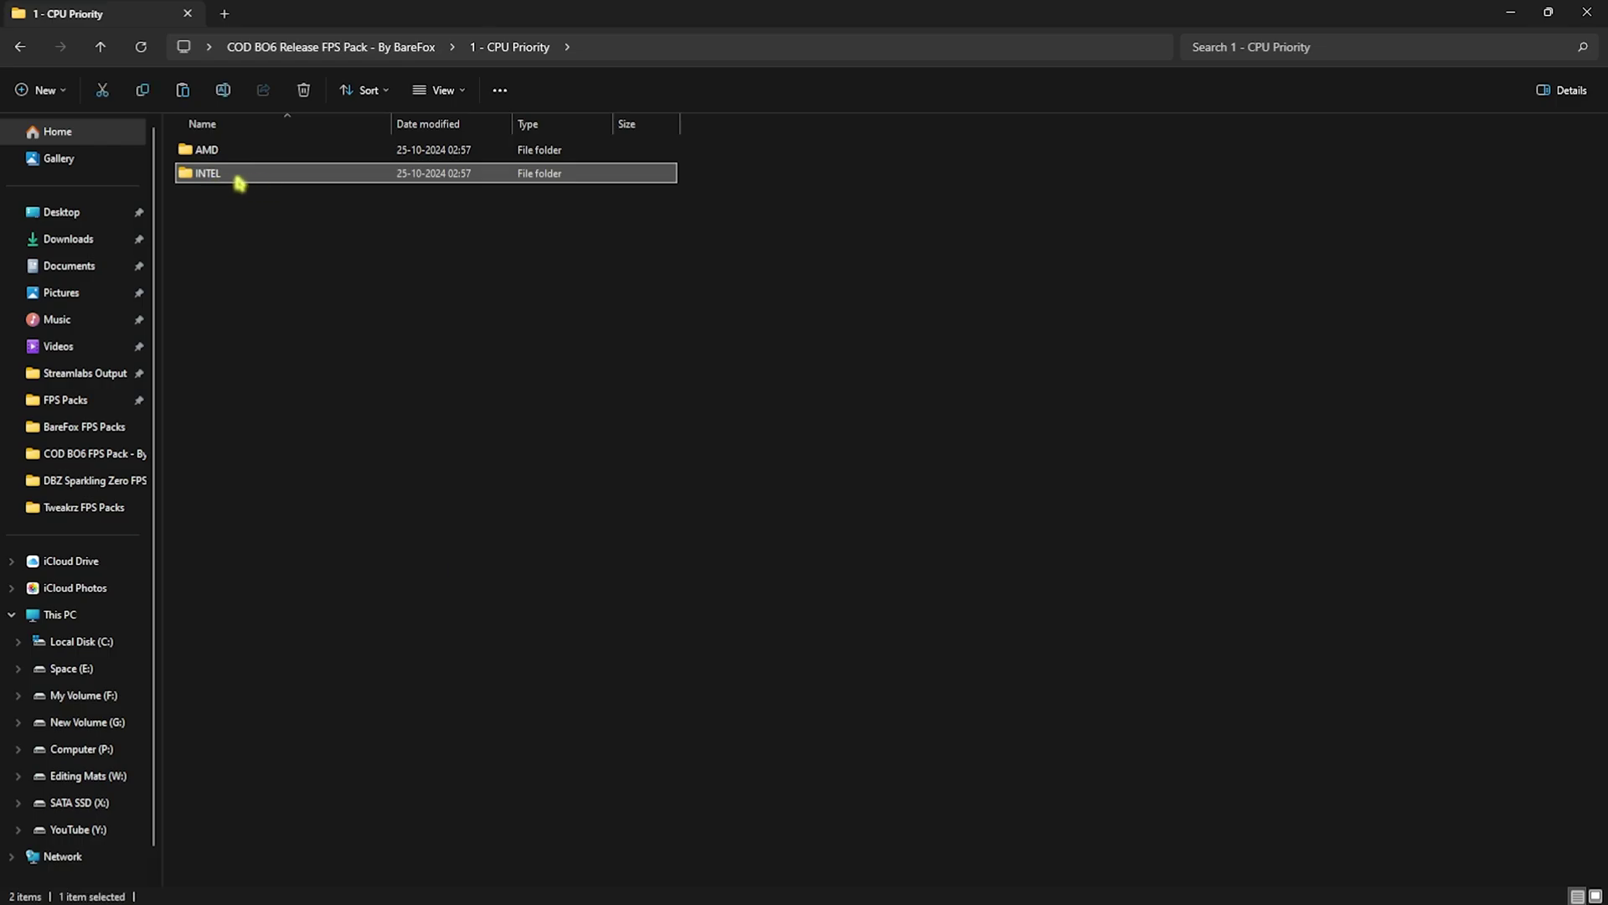
click(414, 47)
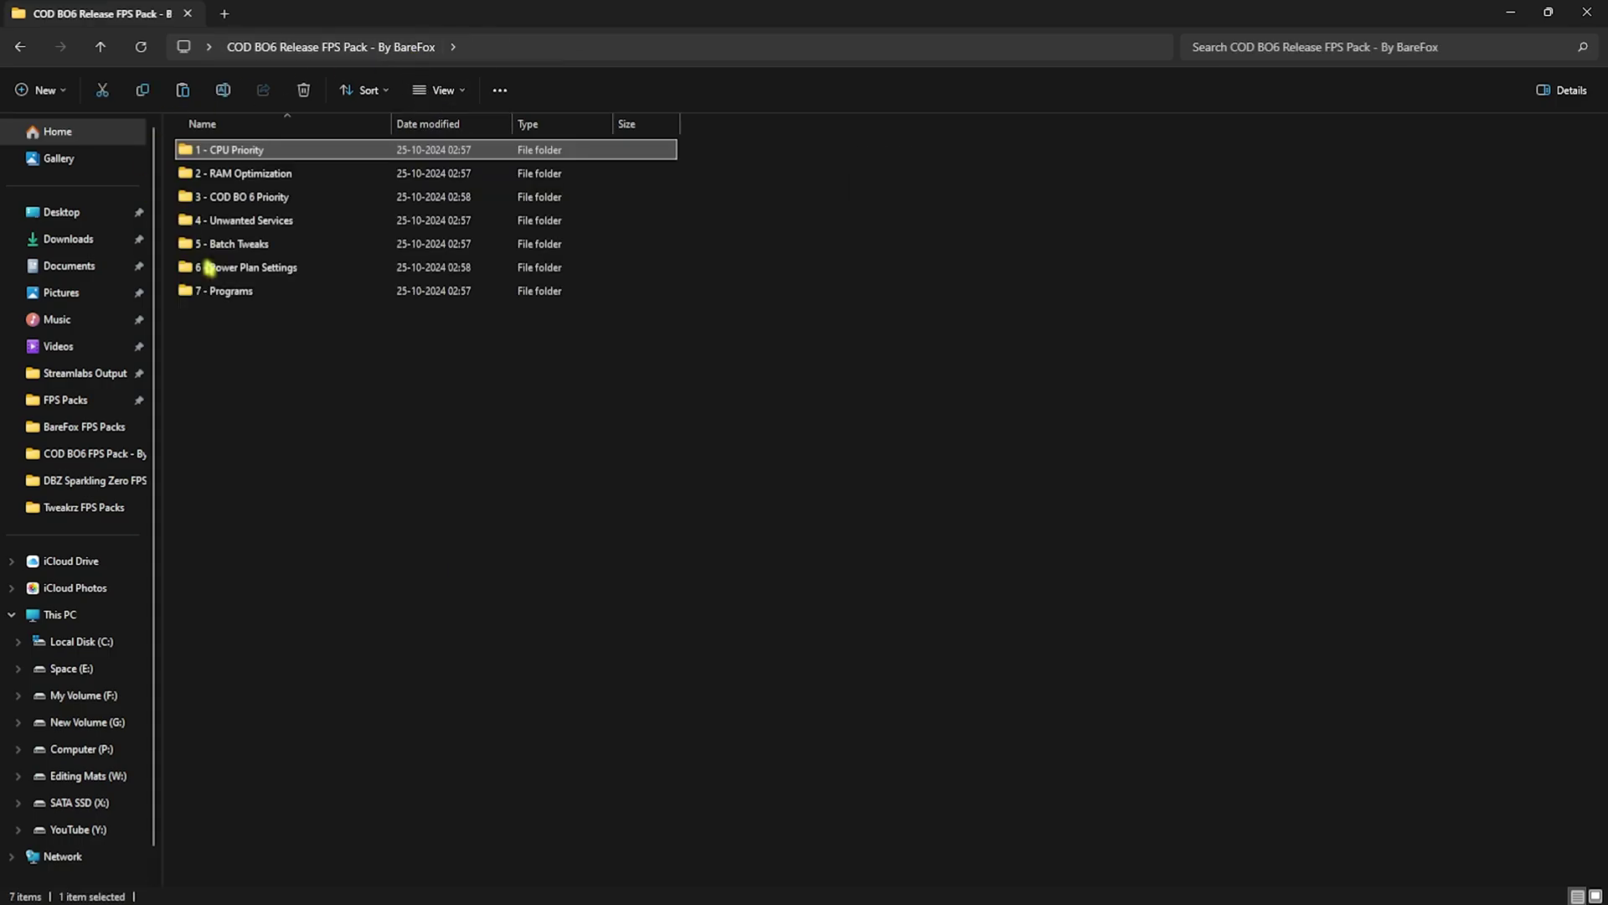
- Look through the registry files in 2 - RAM Optimization, select 32GB Ram.reg and return to the pack's main folder
double_click(259, 168)
drag(714, 428, 670, 151)
click(373, 355)
click(264, 384)
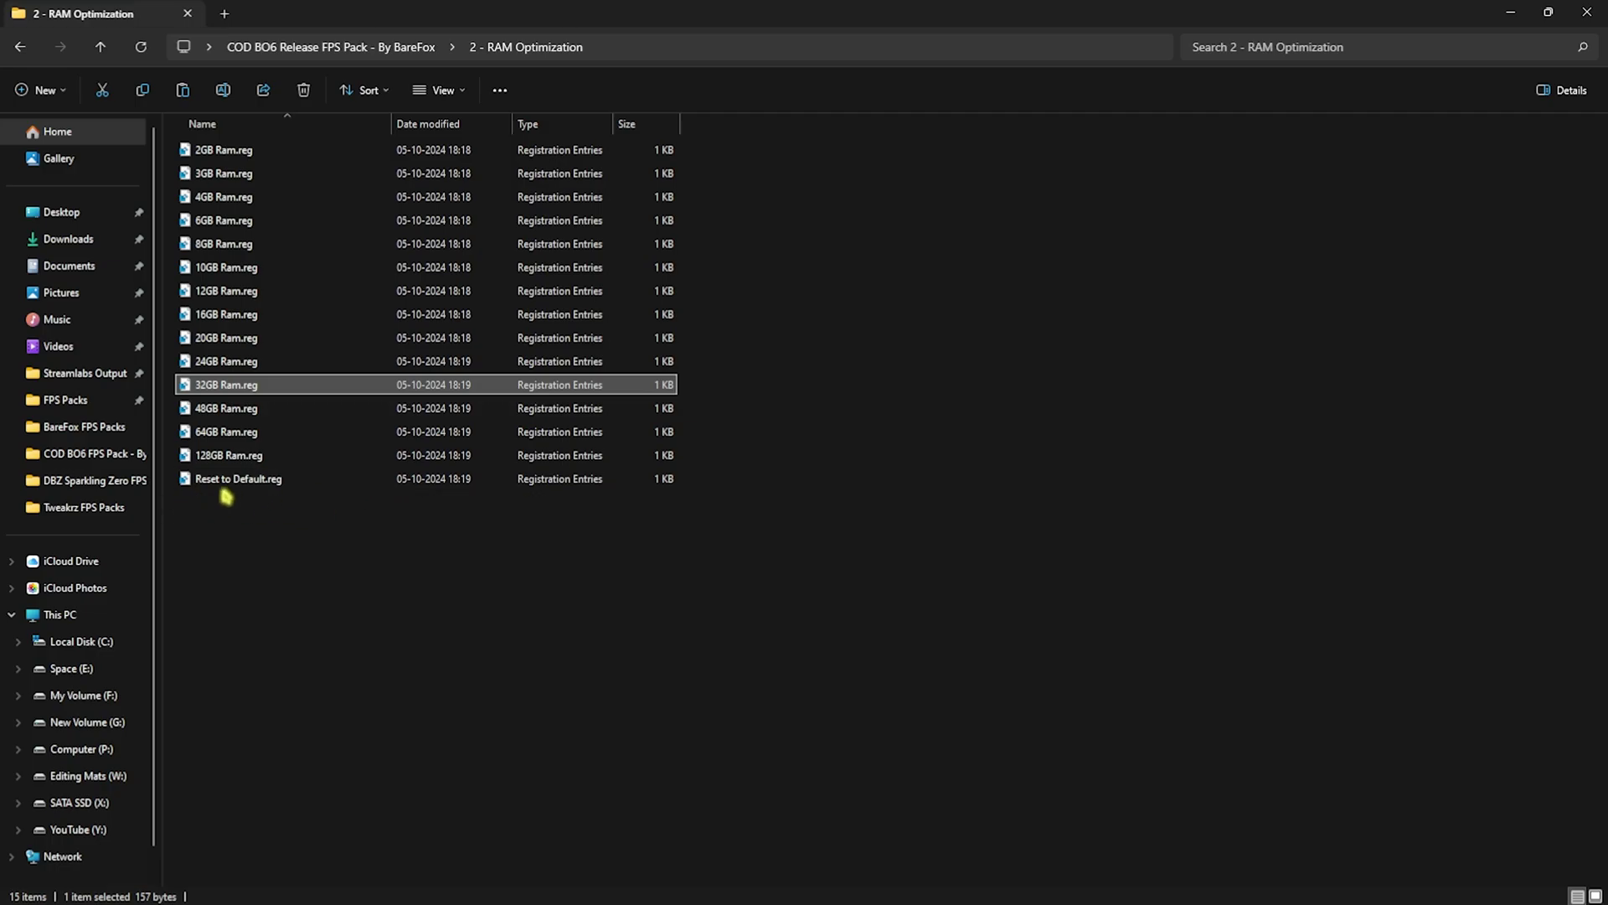
key(alt+Up)
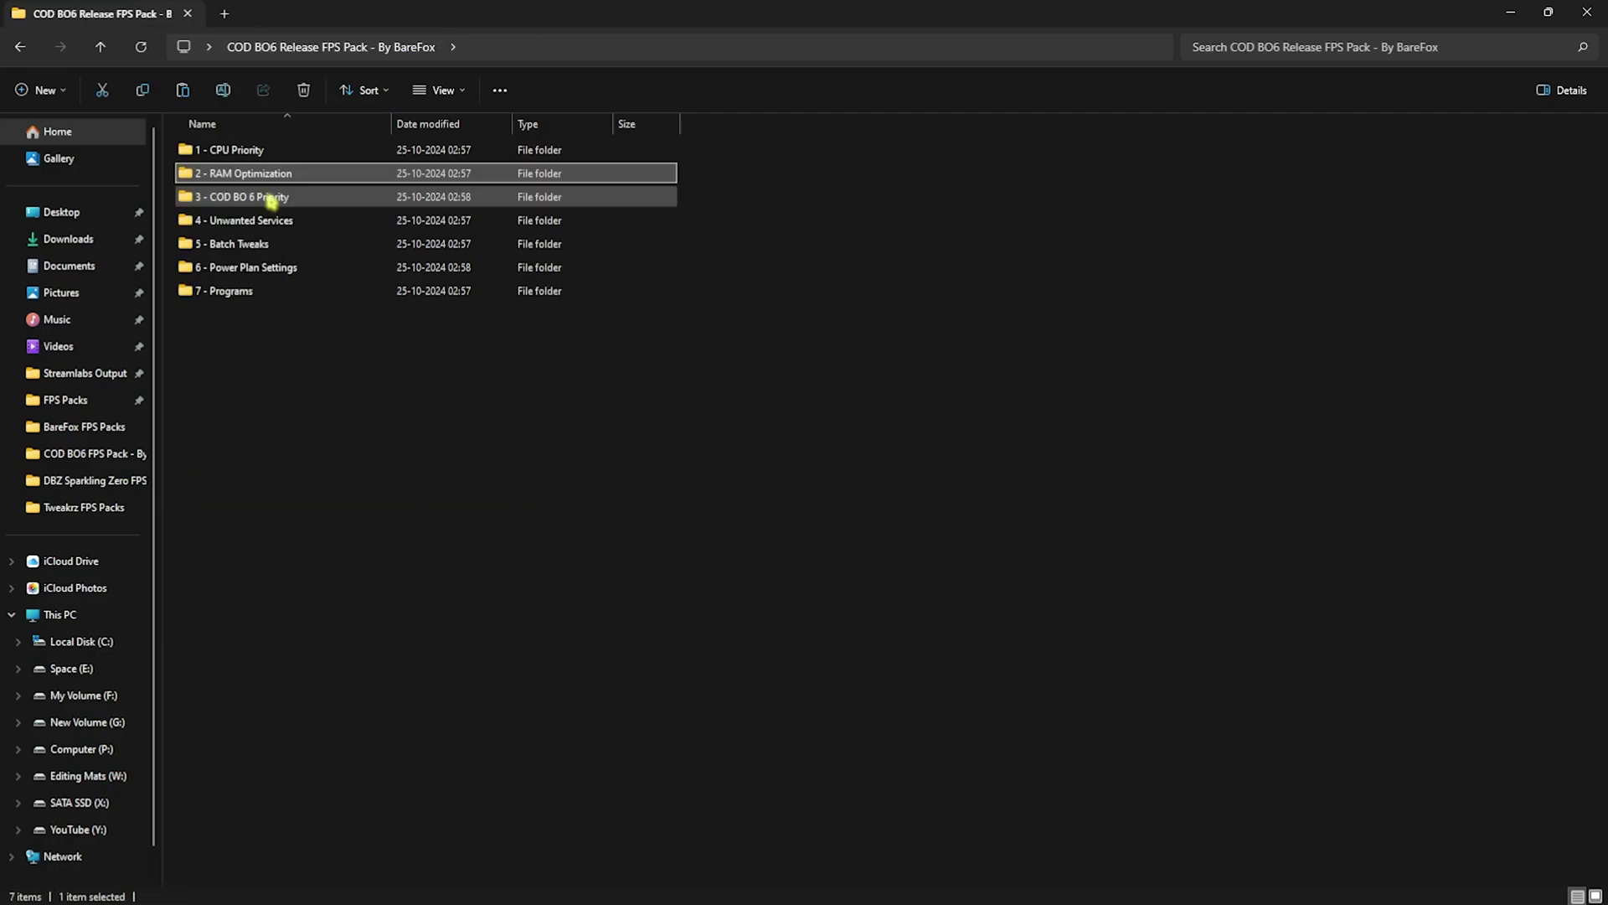
- Look over the AboveNormal, High and Normal priority registry files in 3 - COD BO 6 Priority and return to the pack's main folder
double_click(270, 198)
drag(368, 311, 284, 149)
click(365, 320)
drag(422, 295, 321, 145)
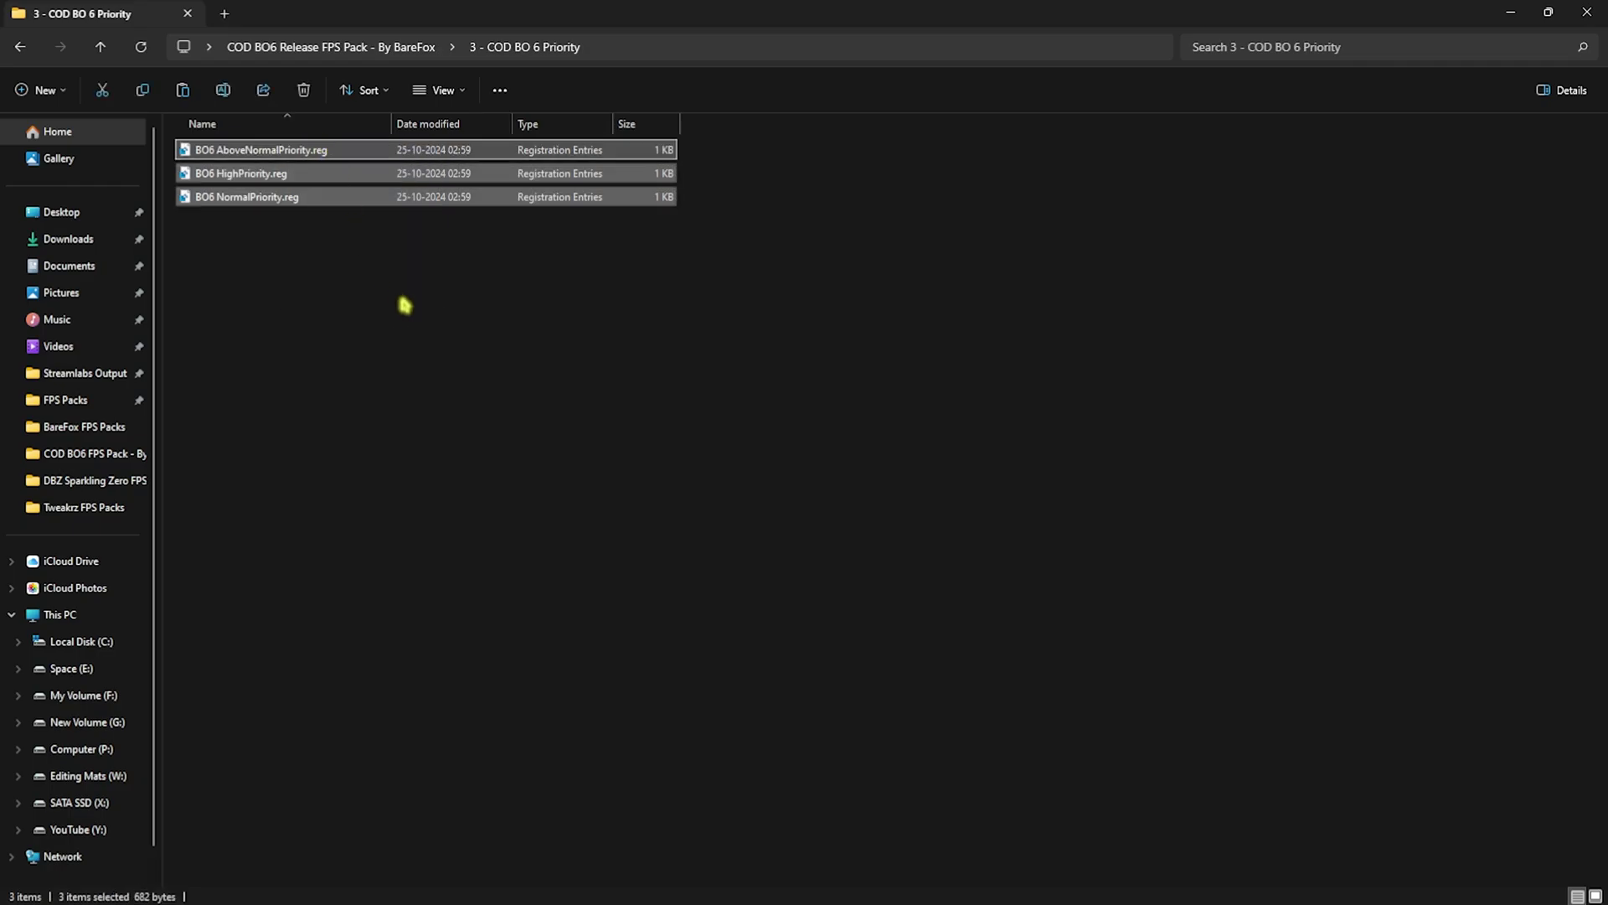
click(394, 352)
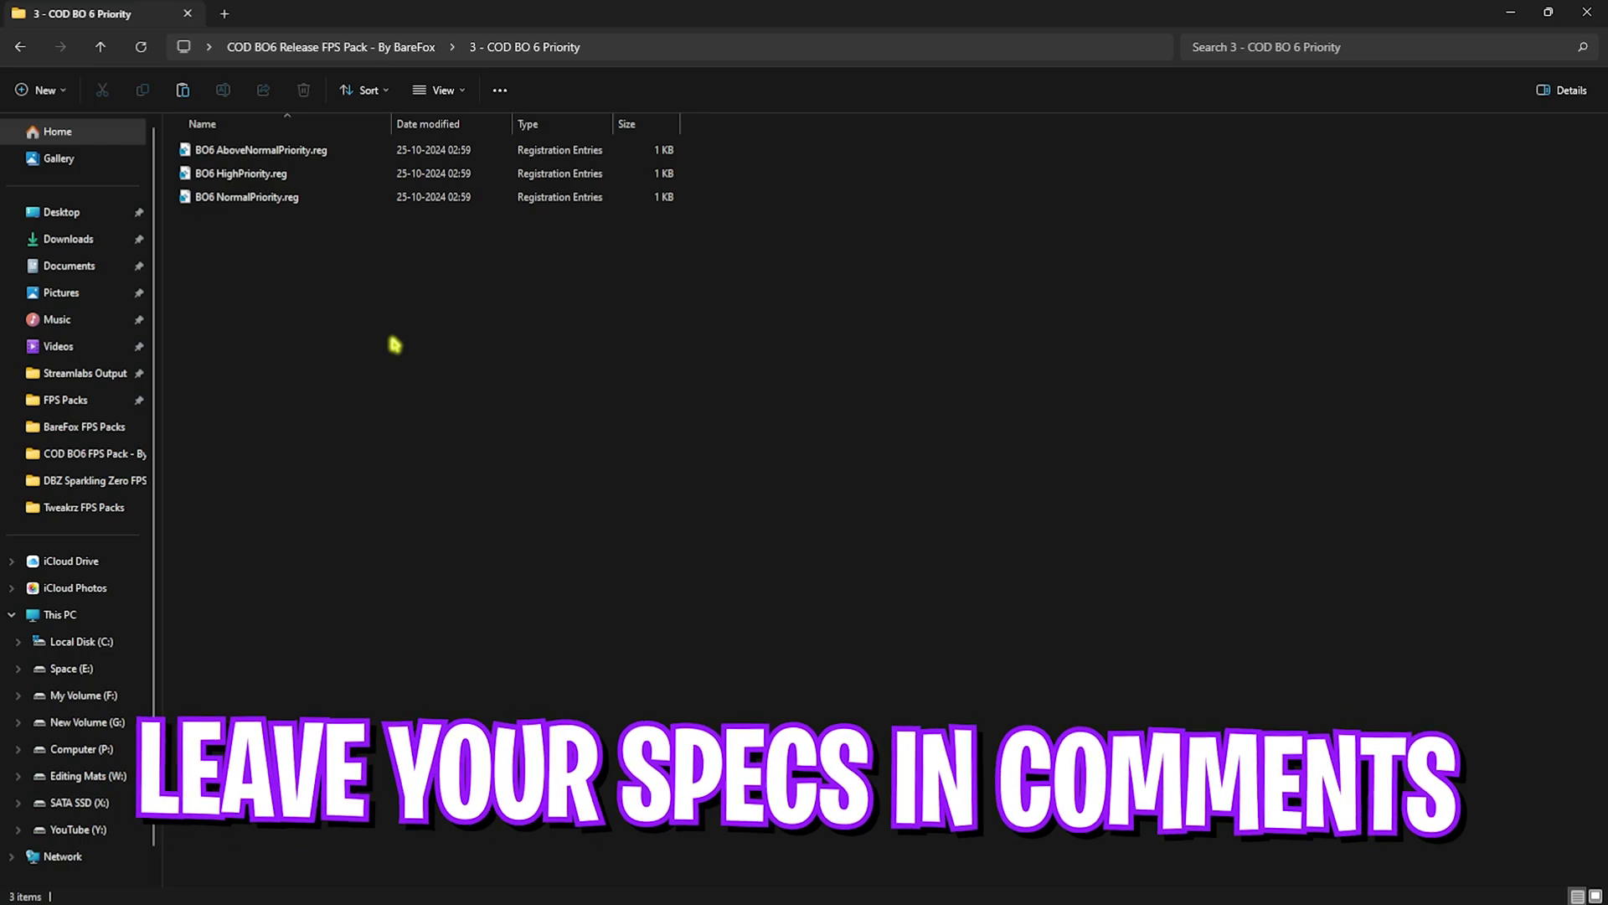
click(356, 48)
- Examine the registry files in 4 - Unwanted Services, including those that disable Bluetooth and printer services
double_click(253, 222)
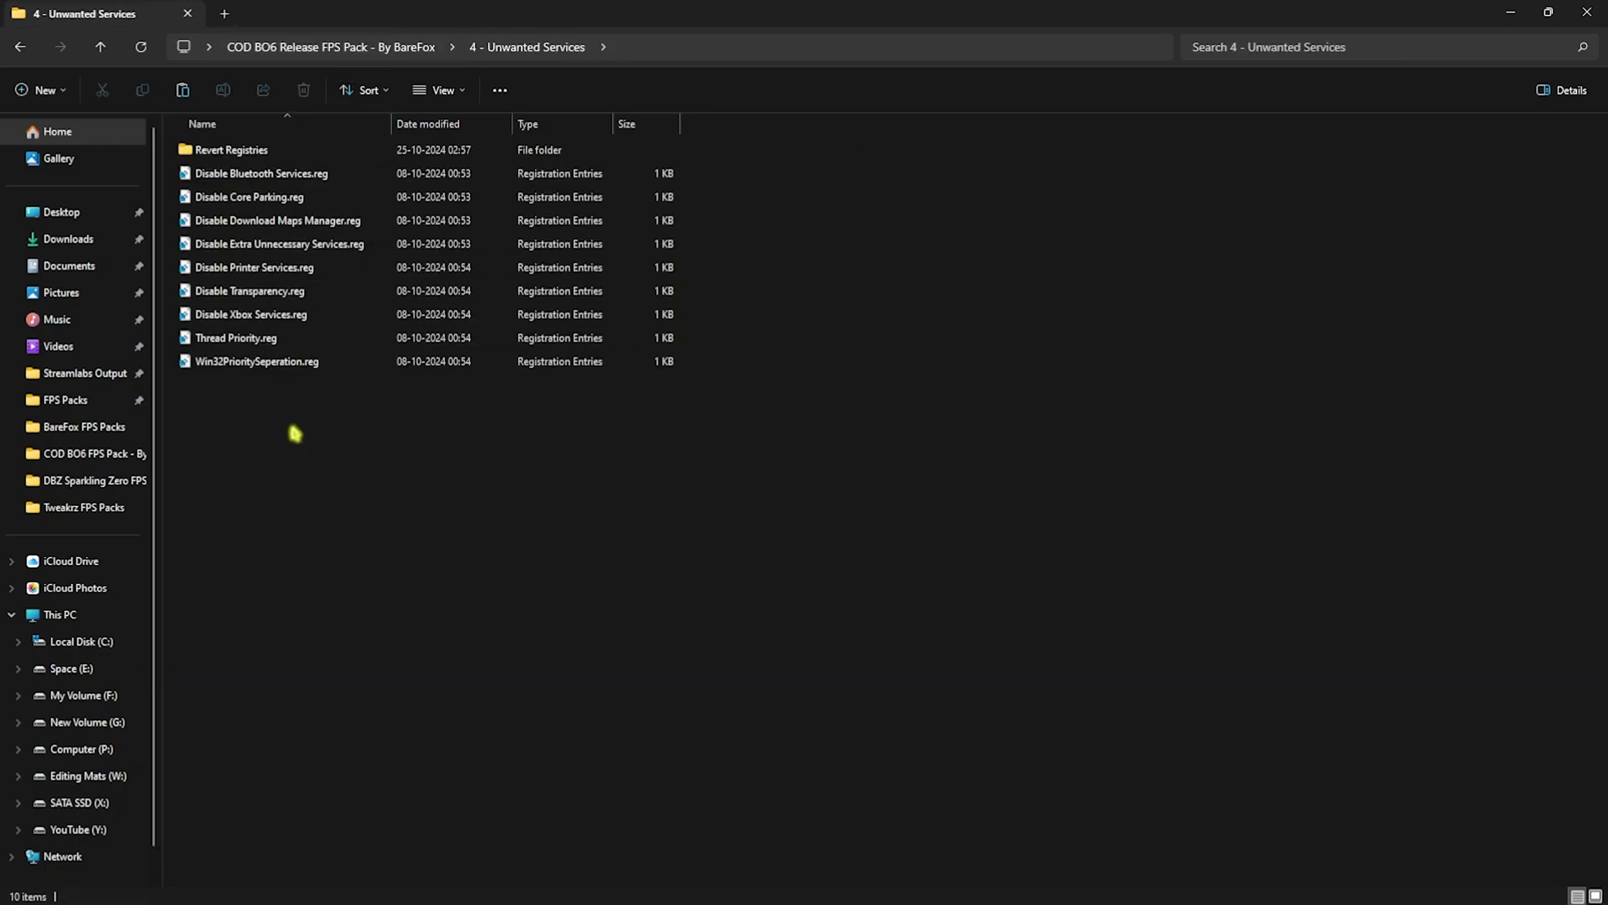
drag(297, 479, 294, 168)
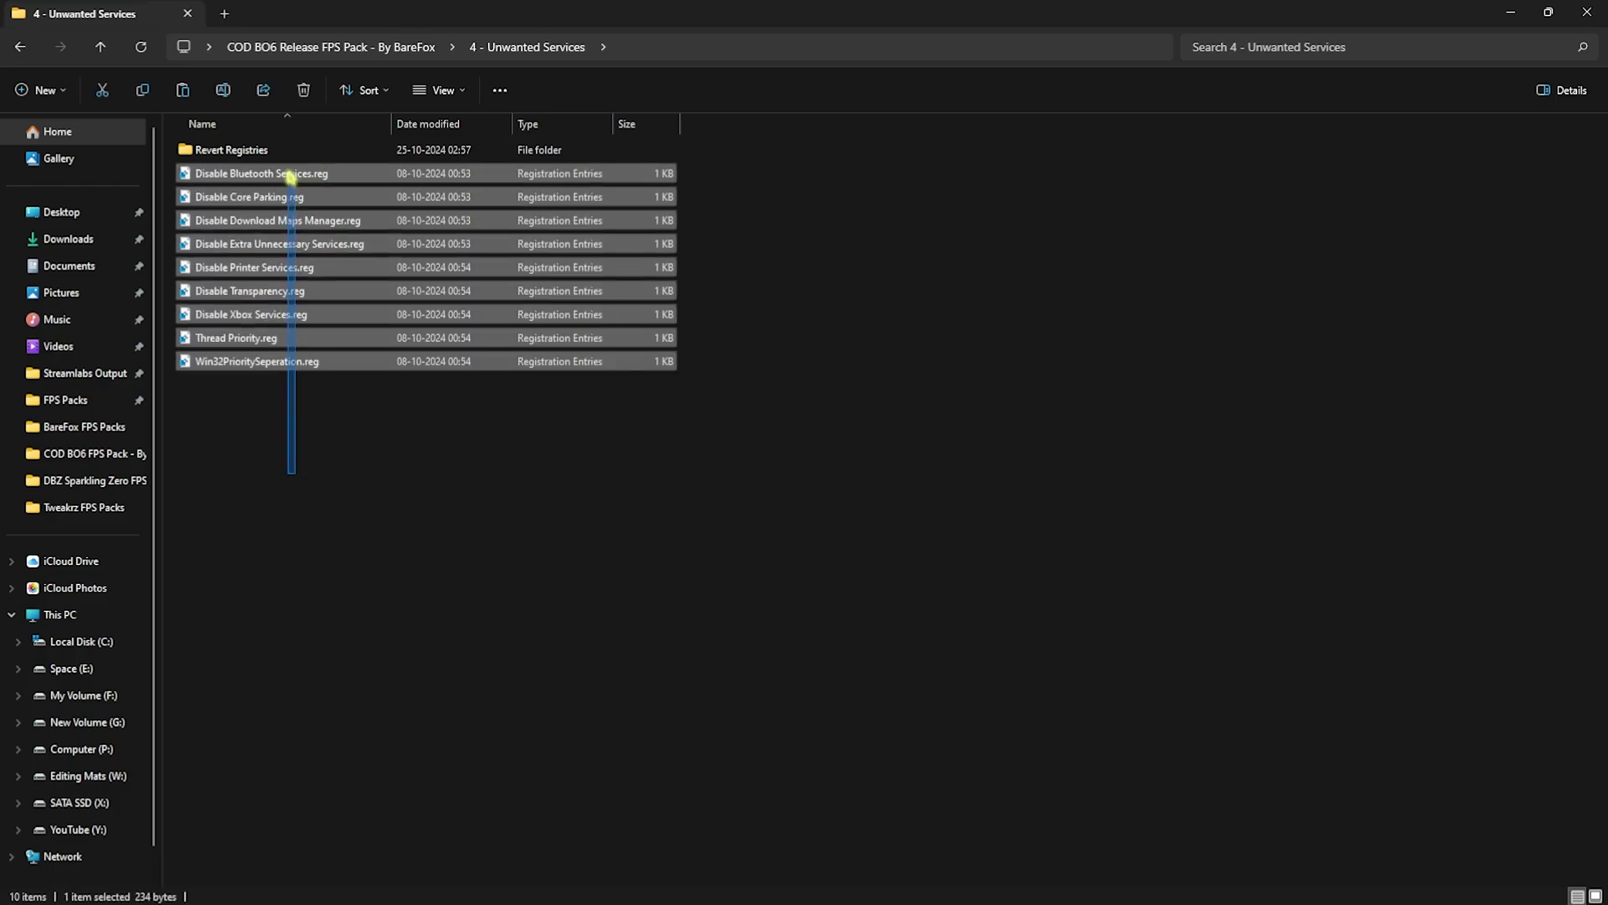
click(295, 414)
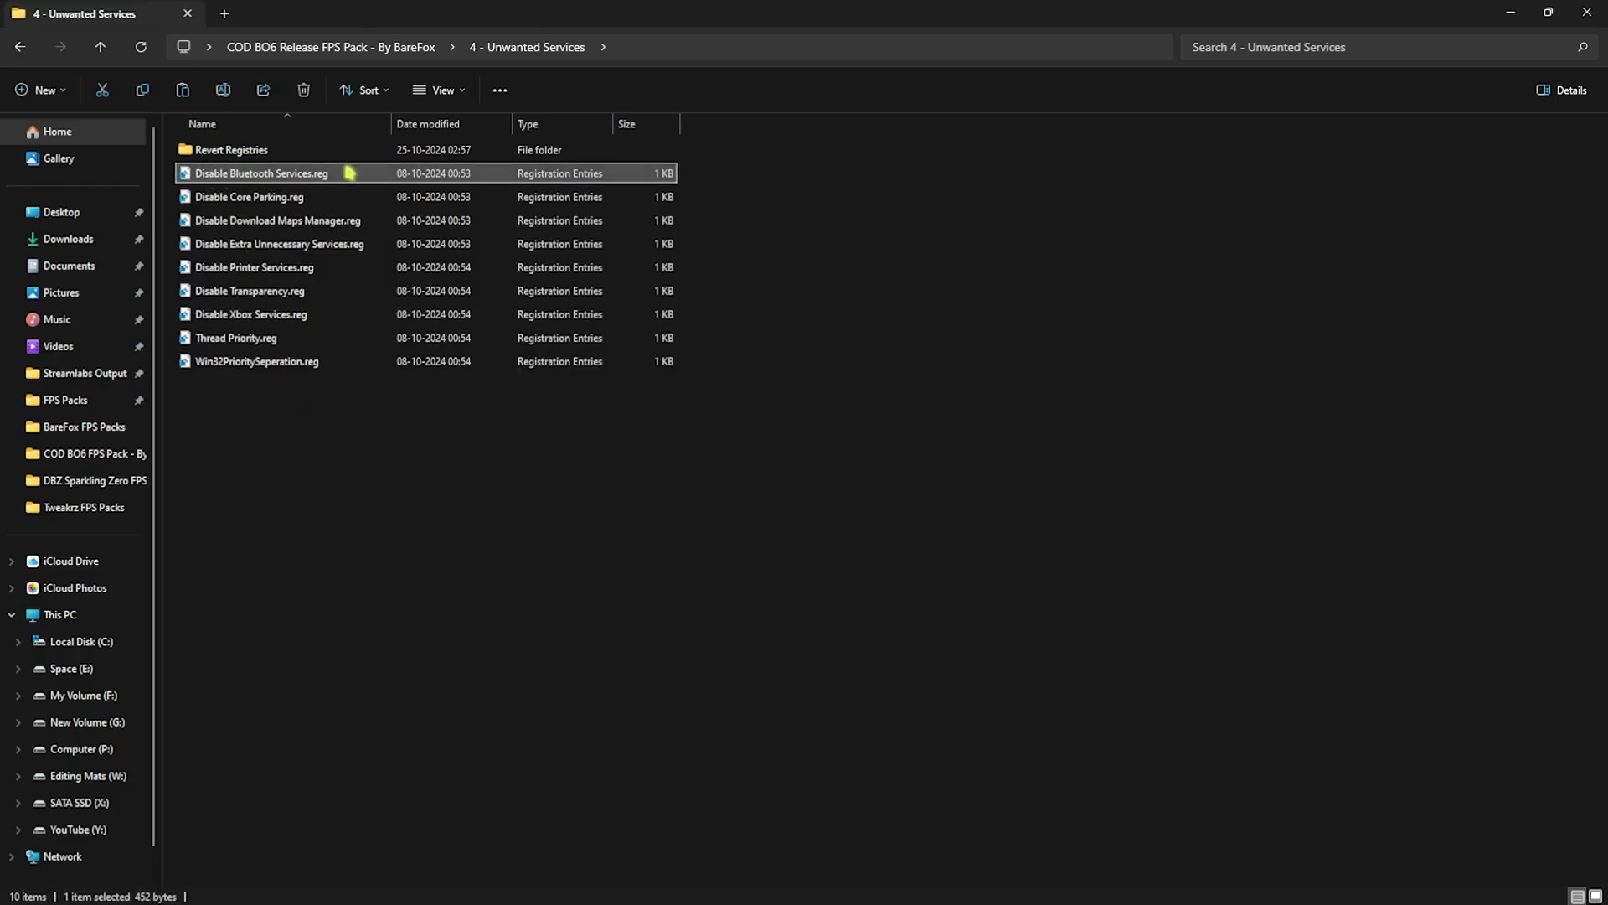
click(246, 274)
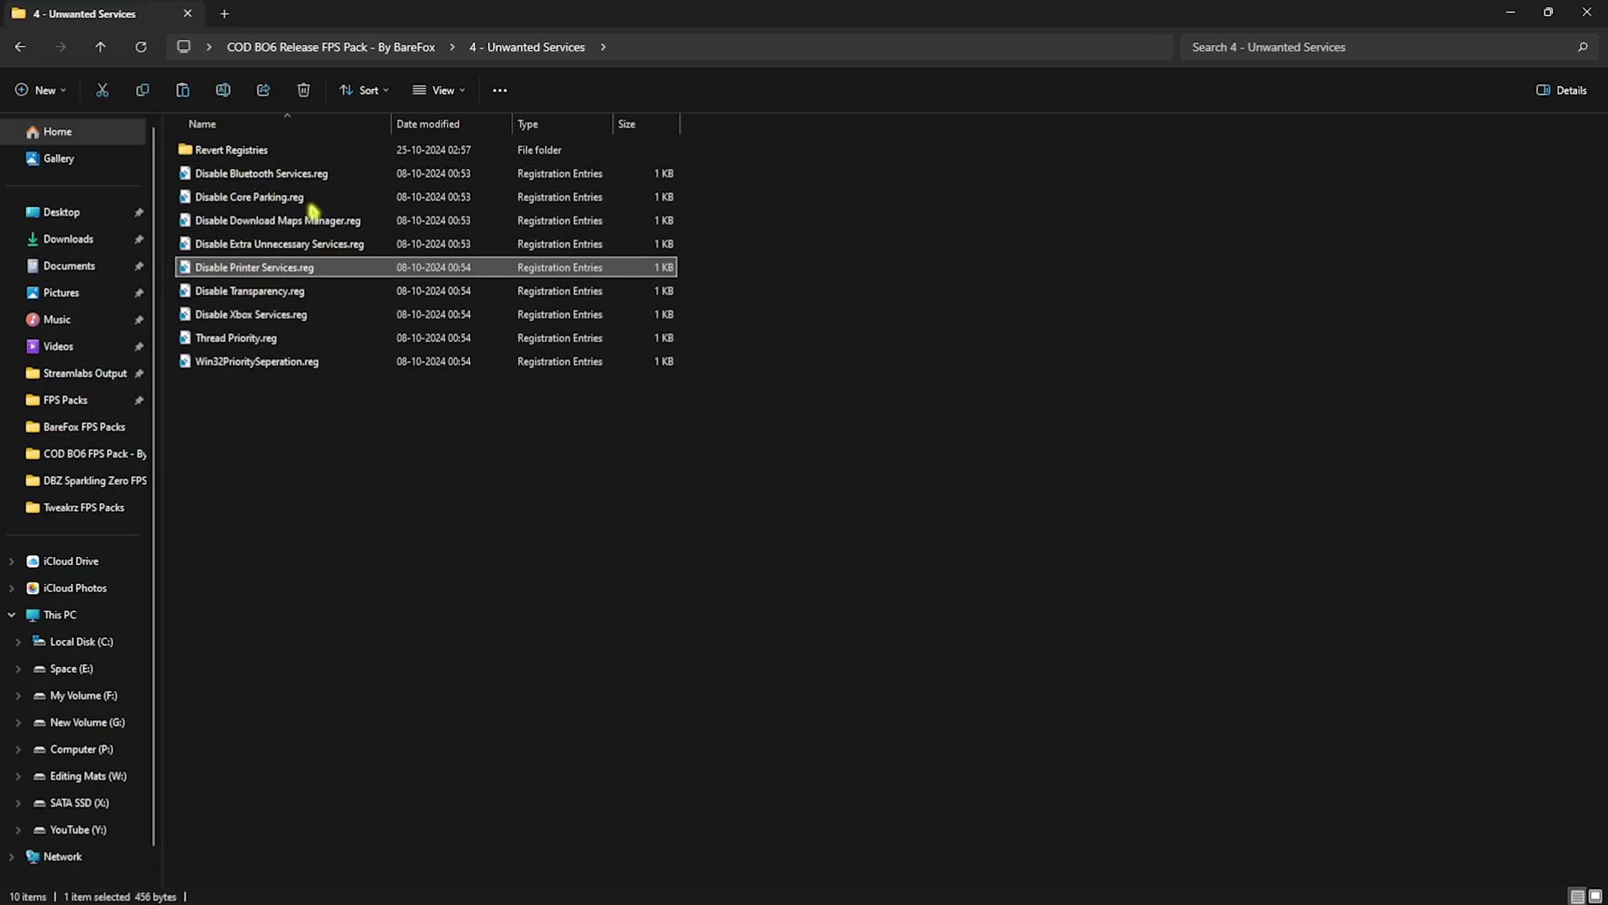
click(304, 172)
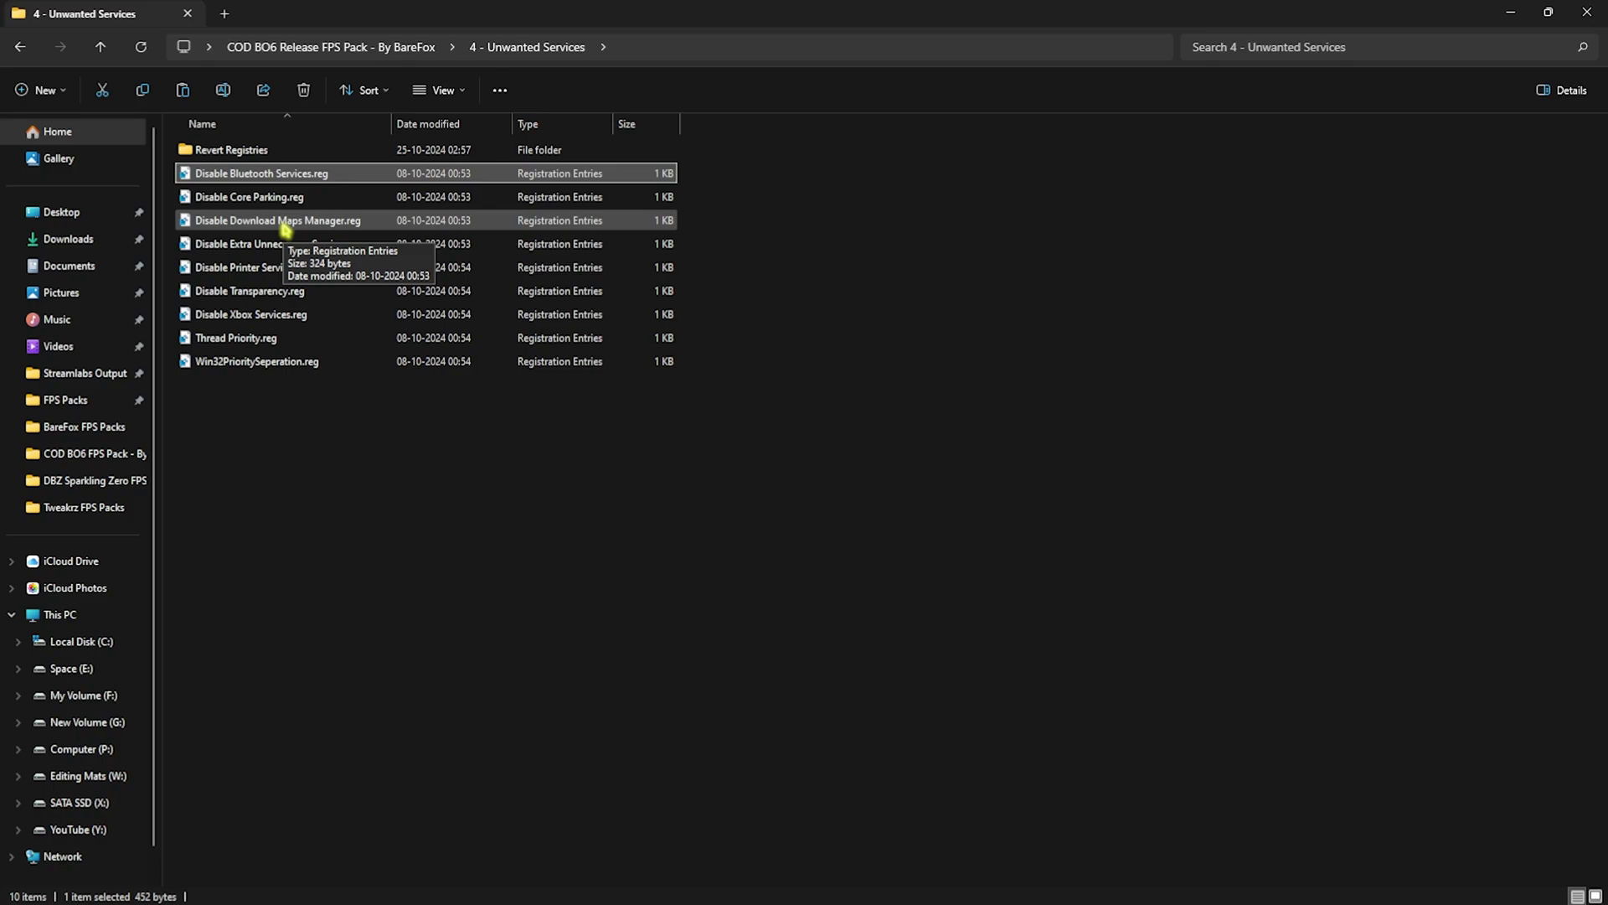
- Look over the registry files in the Revert Registries subfolder and return to the pack's main folder
double_click(251, 155)
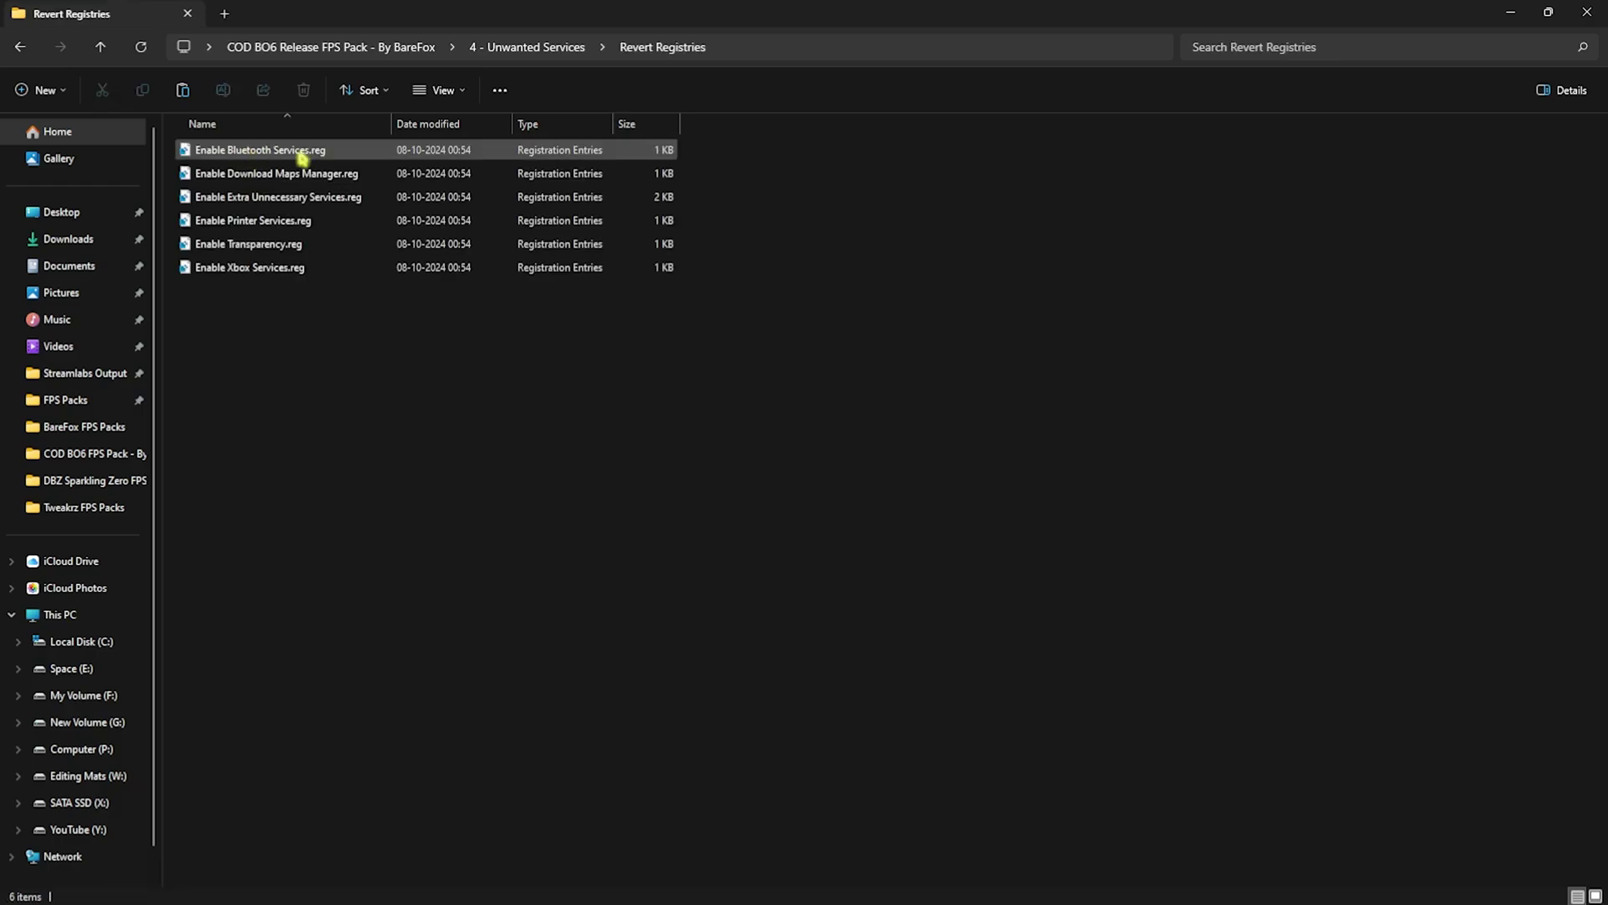
drag(328, 345, 308, 147)
click(331, 354)
click(331, 47)
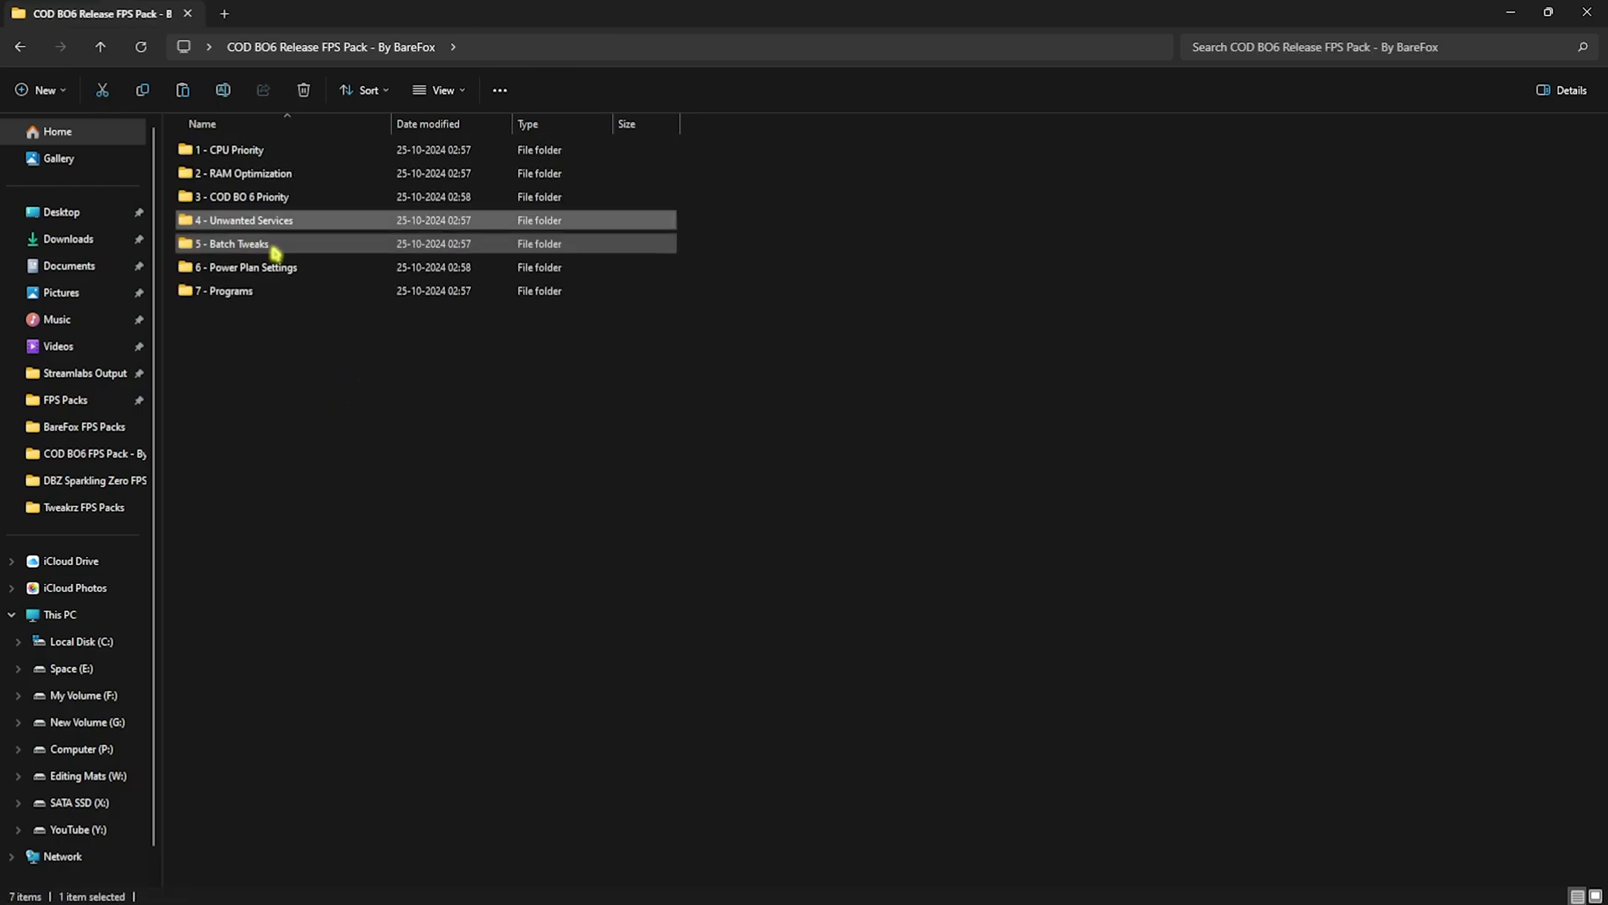
- Open the 5 - Batch Tweaks folder and open BCD Tweaks.cmd in Notepad
double_click(269, 247)
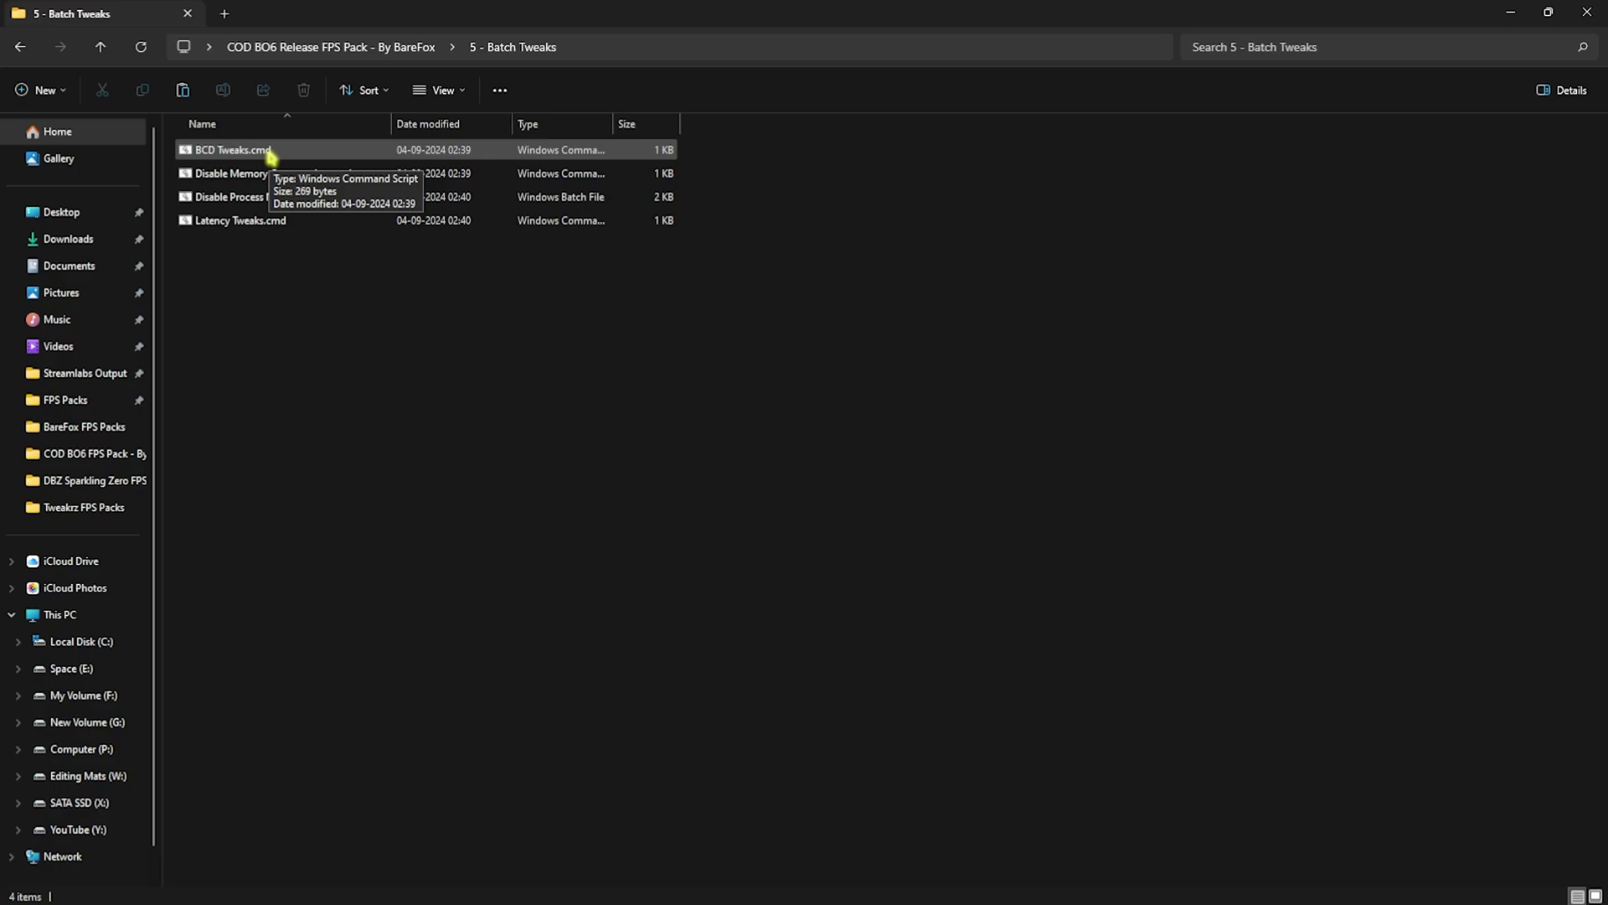
click(325, 150)
right_click(323, 159)
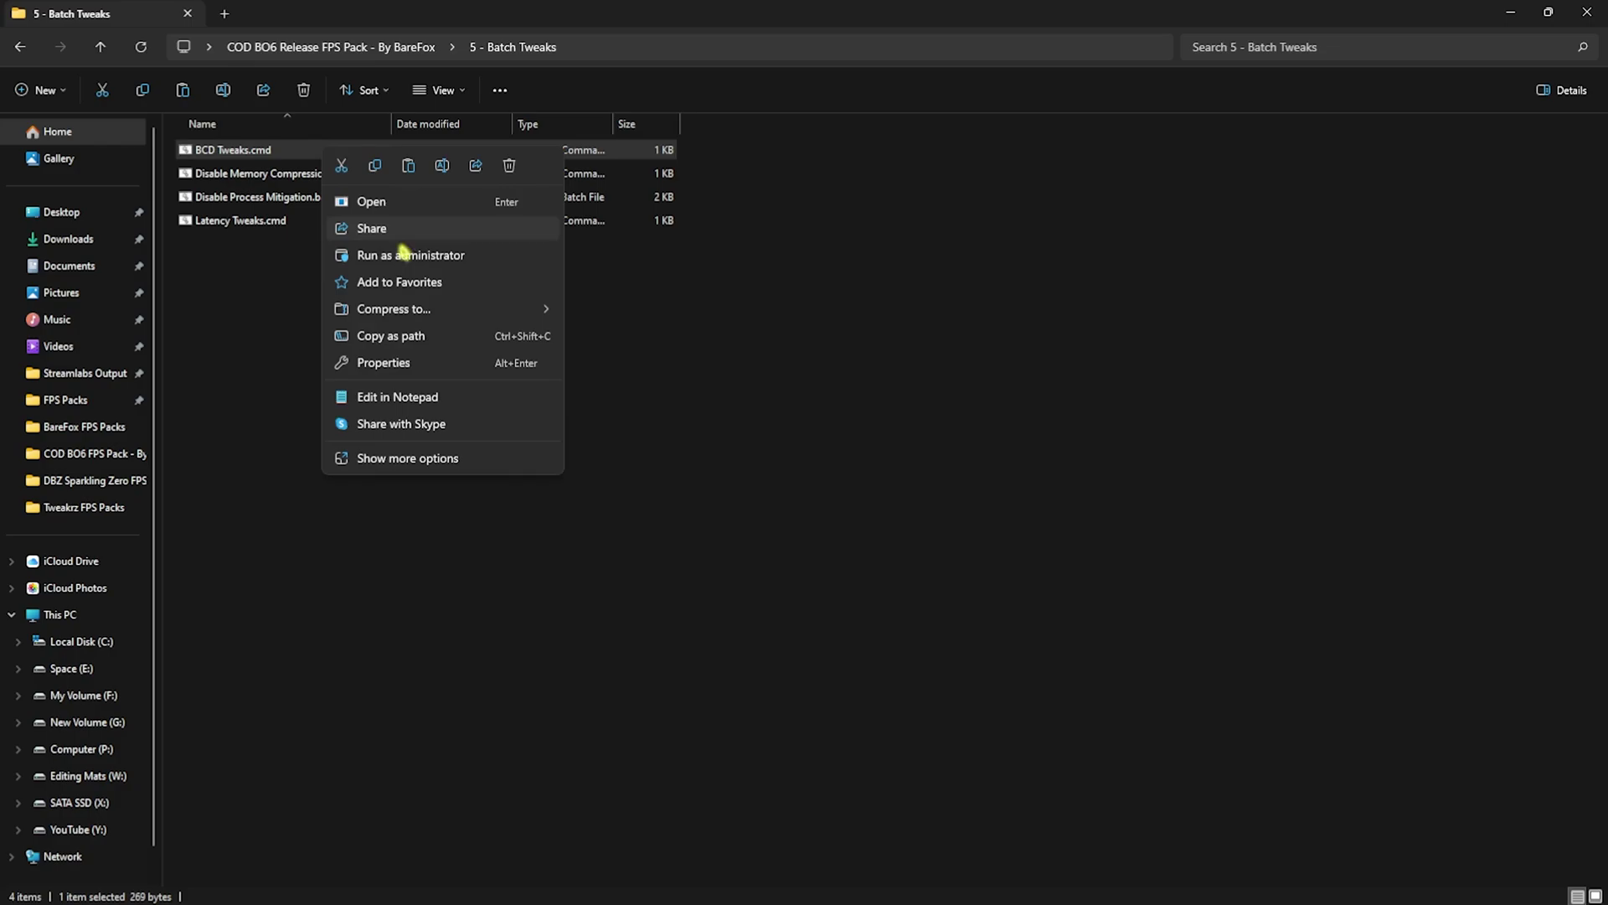
click(251, 385)
right_click(263, 160)
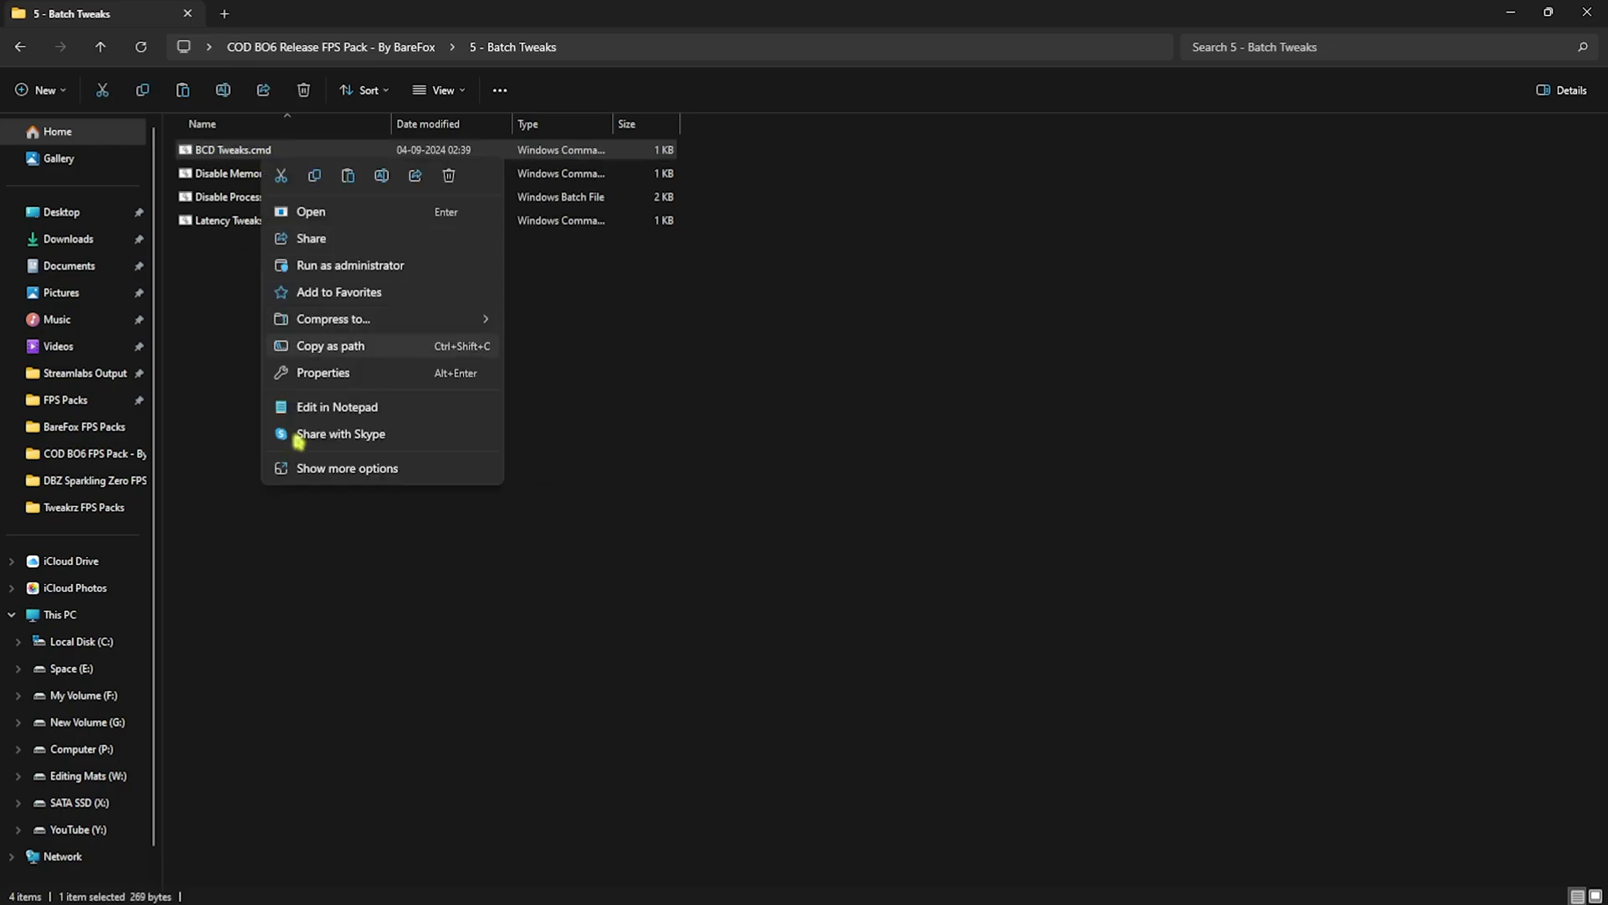
click(336, 408)
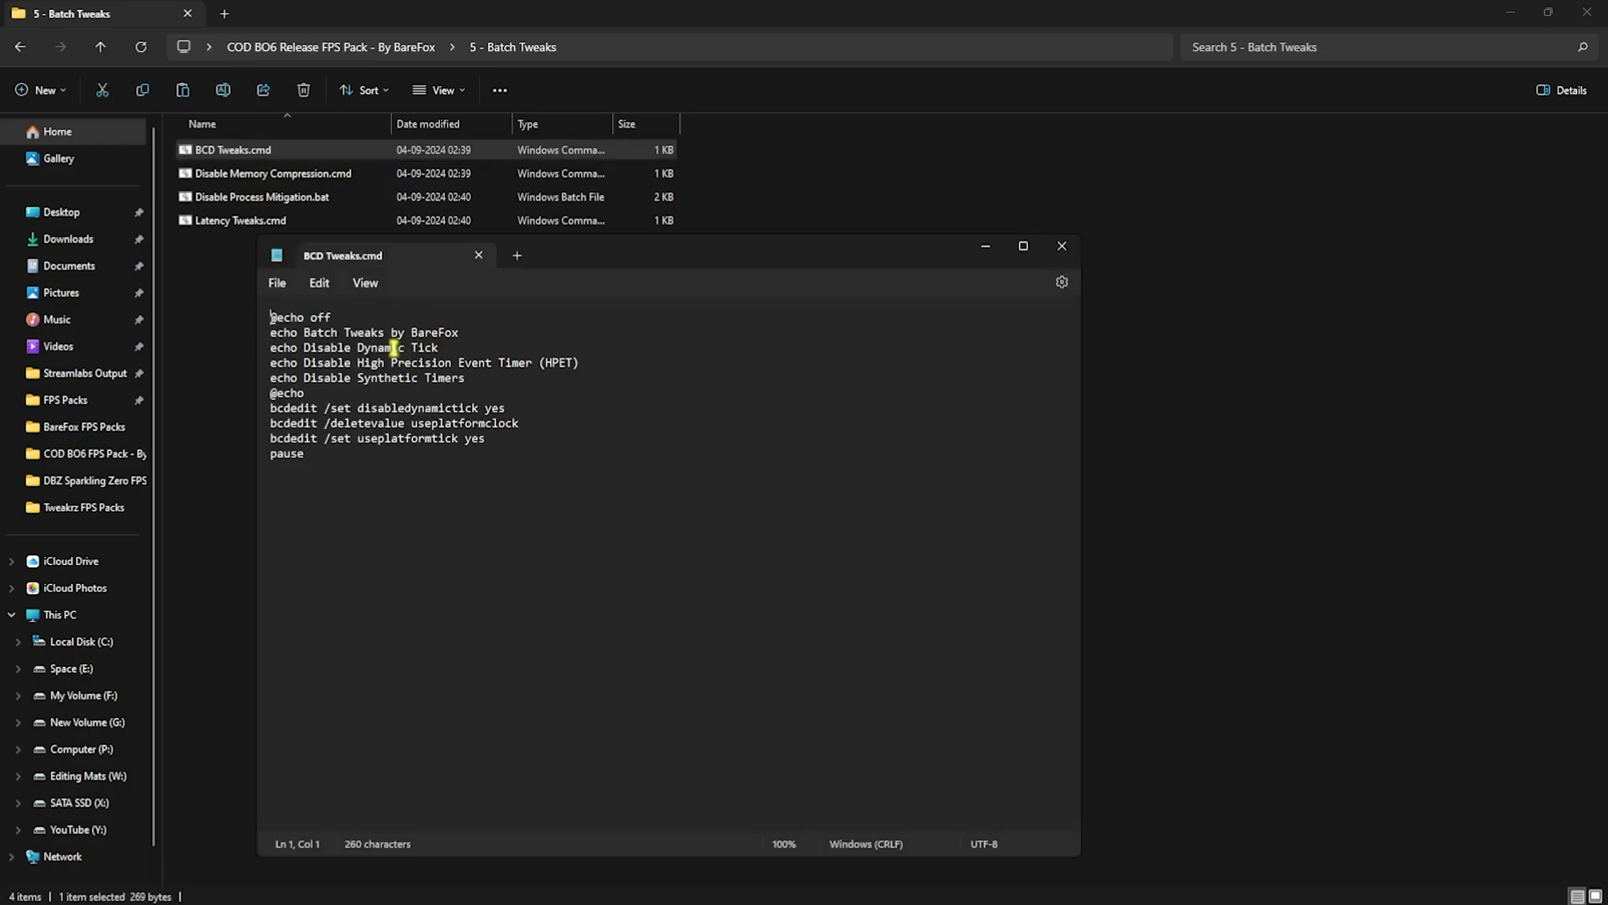
- Read the Dynamic Tick, High Precision Event Timer and Synthetic Timers lines in BCD Tweaks.cmd and close the file
drag(308, 348, 445, 350)
click(436, 349)
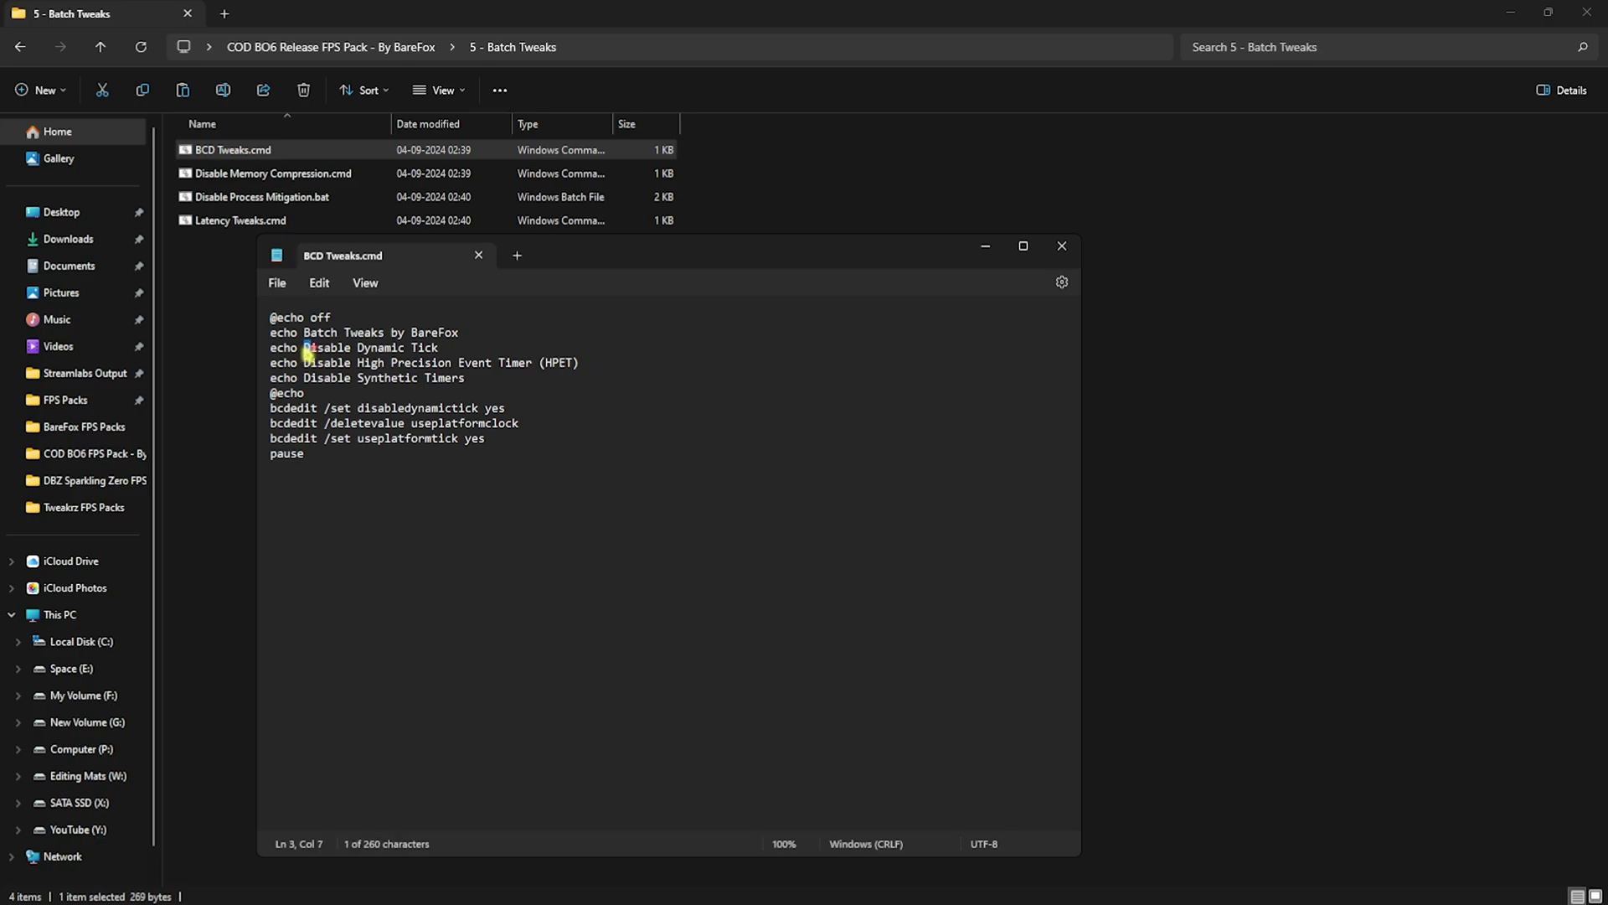
drag(309, 350, 439, 348)
click(439, 348)
drag(316, 368, 558, 365)
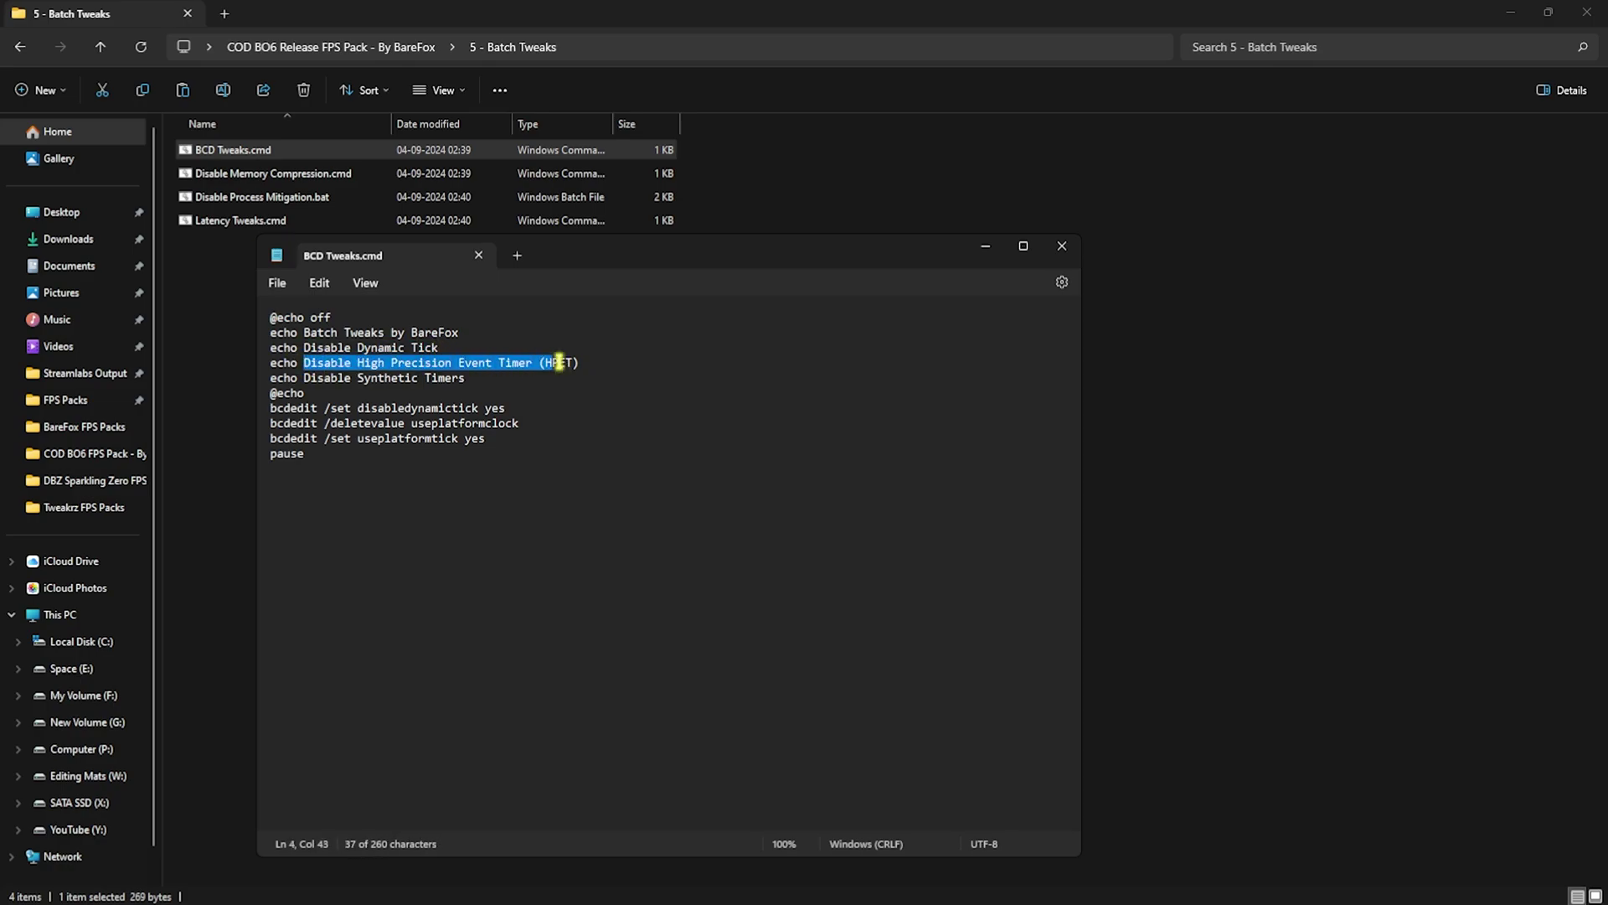
click(558, 365)
drag(303, 378, 467, 379)
click(467, 379)
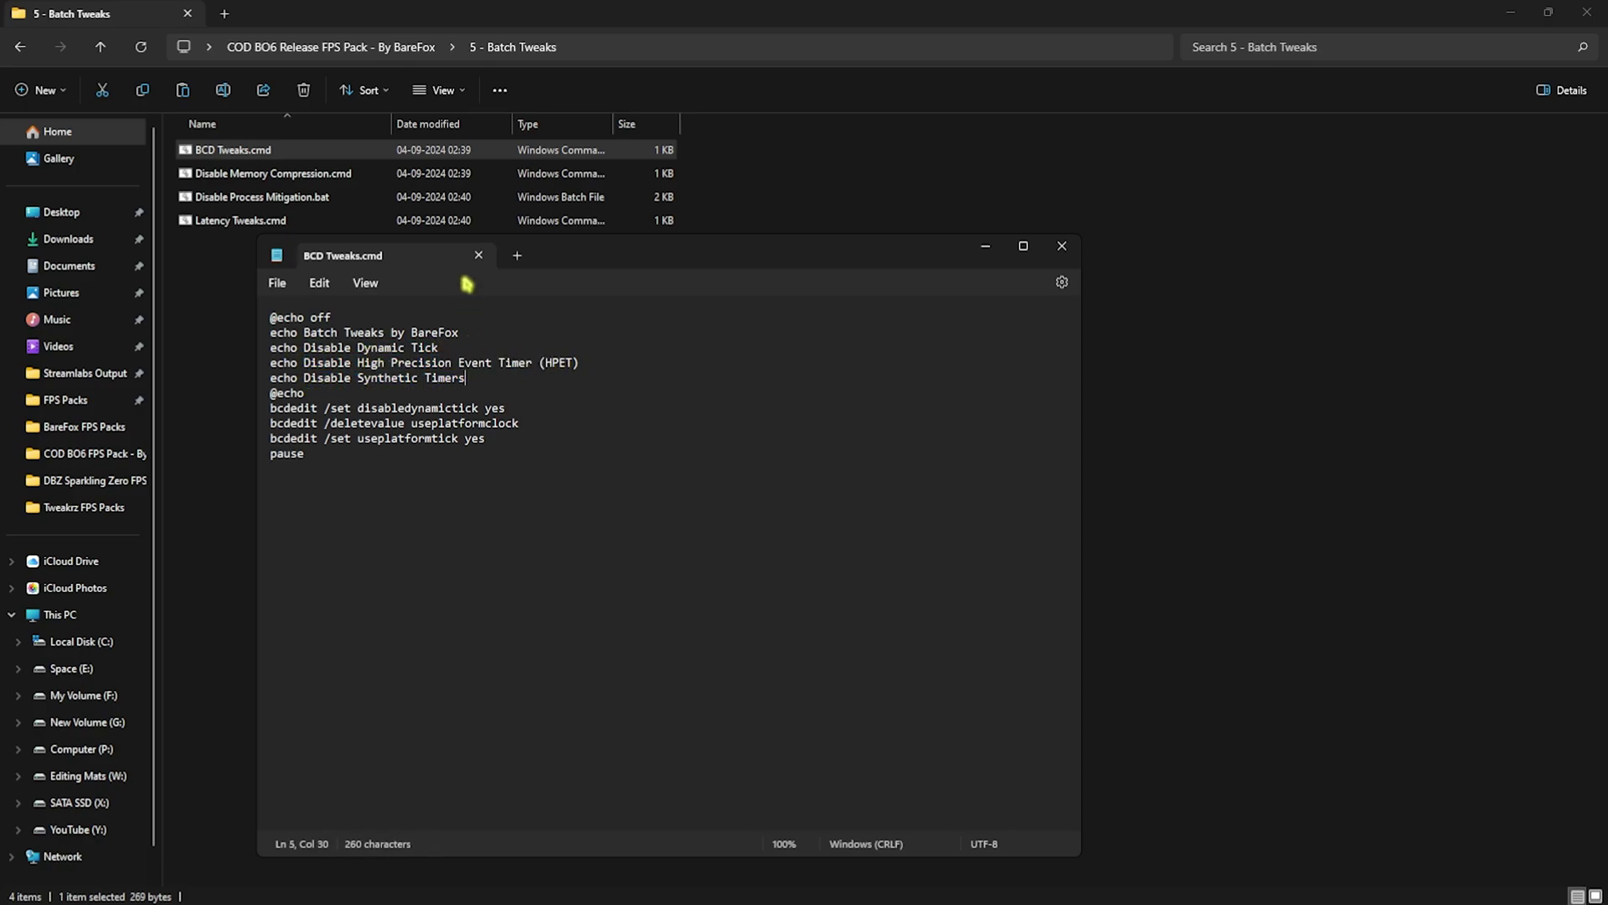
click(478, 255)
- Inspect the Disable Memory Compression.cmd script and close it again
click(294, 174)
right_click(294, 175)
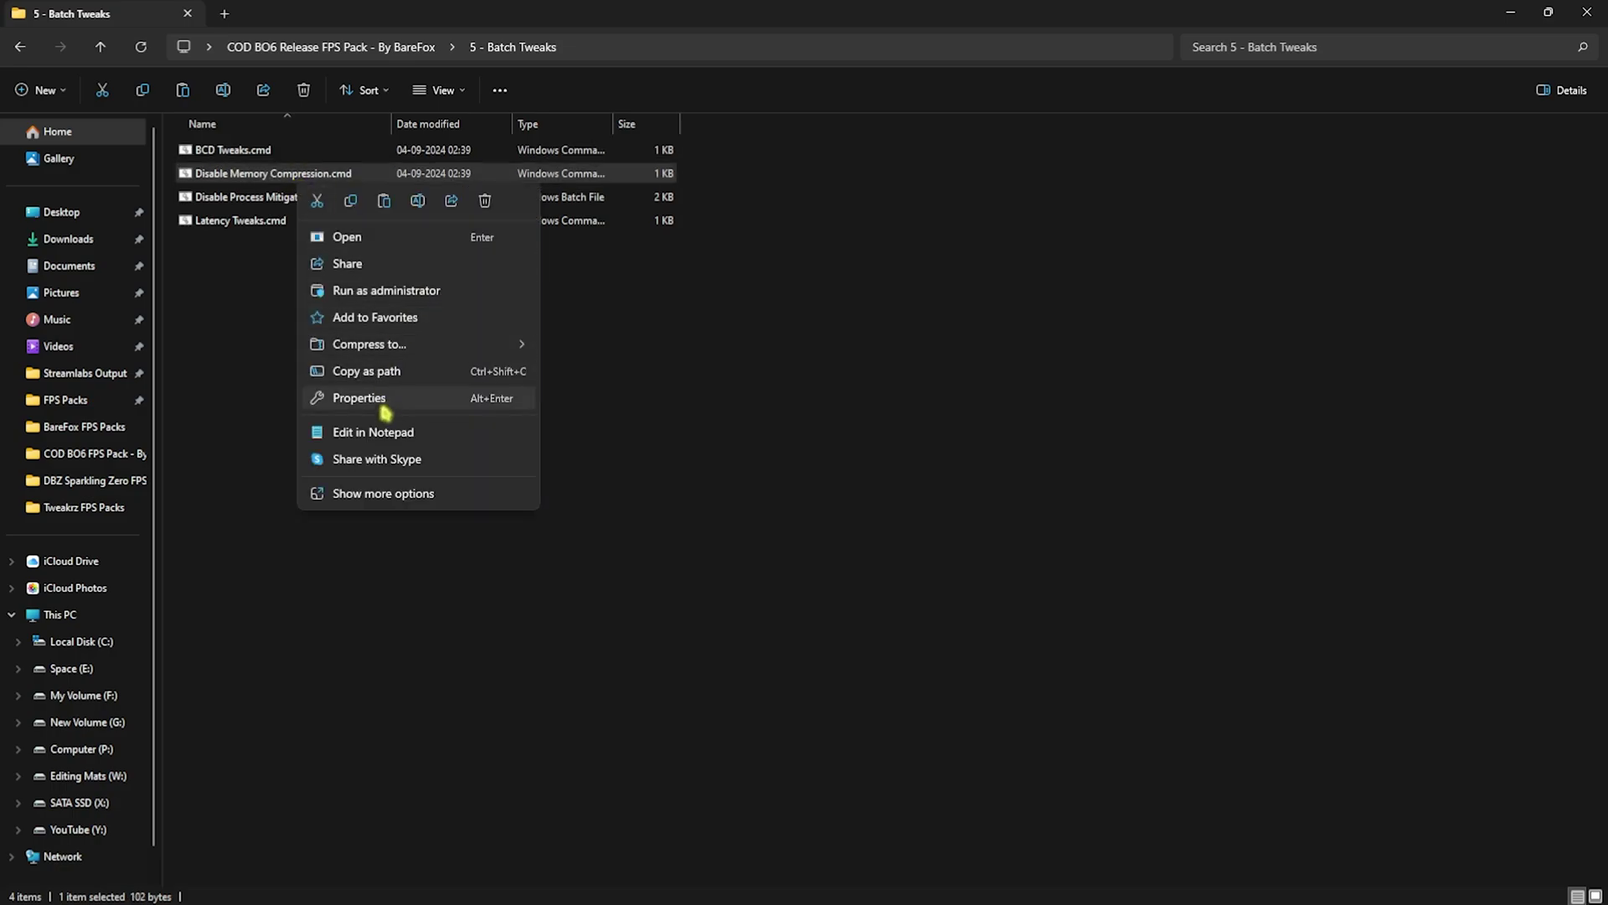
click(335, 407)
key(alt+F4)
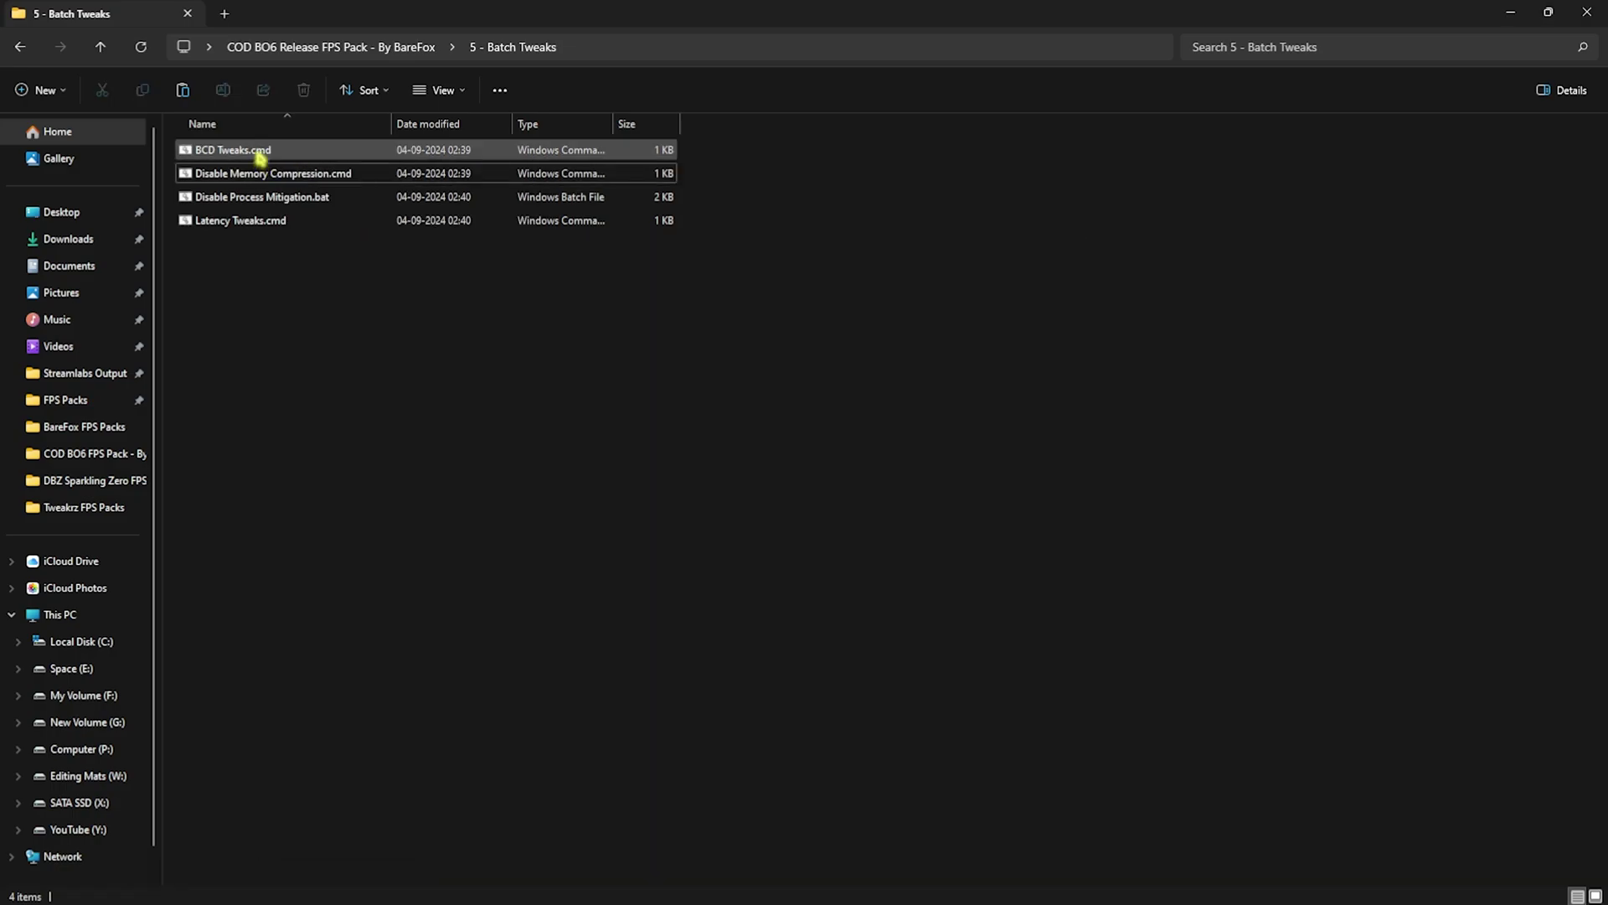
- Go over the four scripts in 5 - Batch Tweaks, ending with Disable Process Mitigation.bat, and return to the pack's main folder
click(253, 151)
click(263, 222)
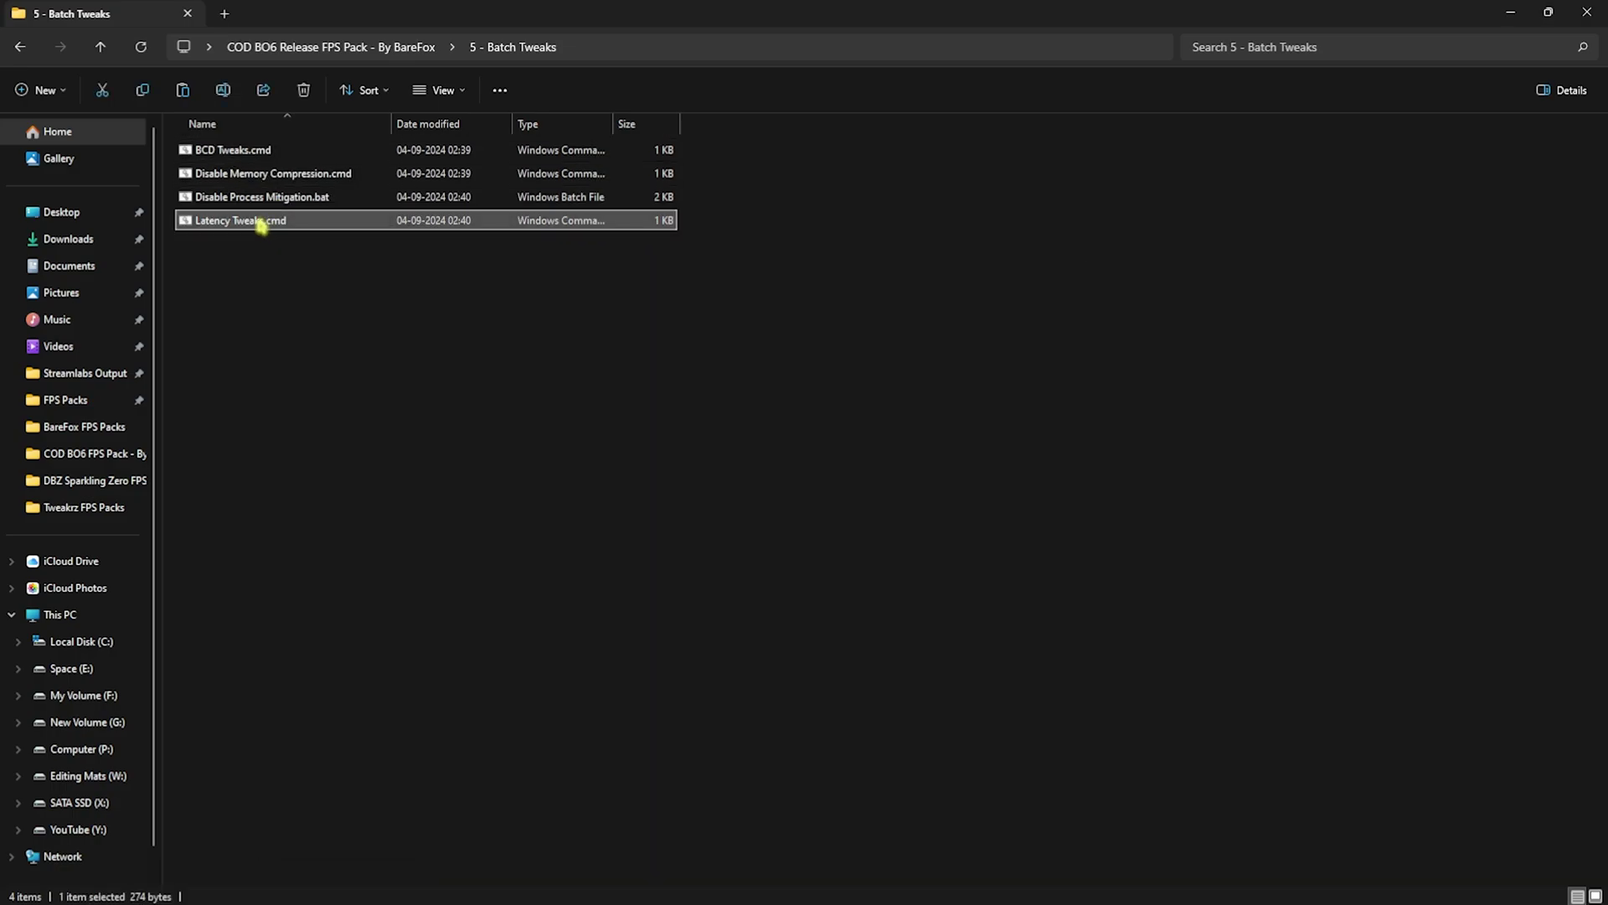
click(260, 175)
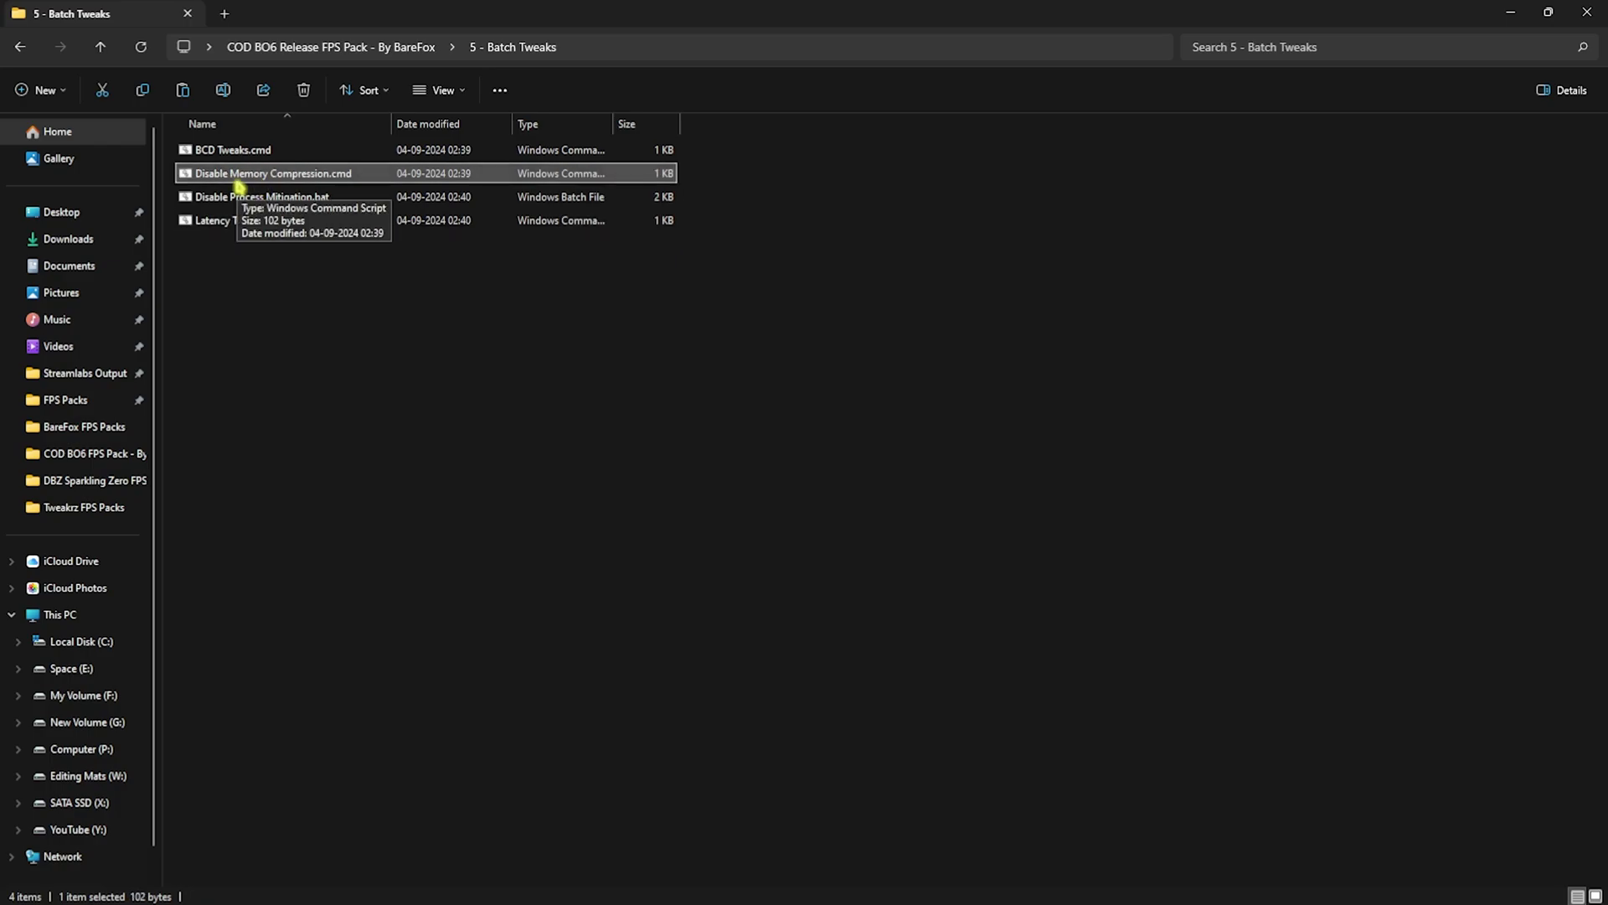
click(238, 196)
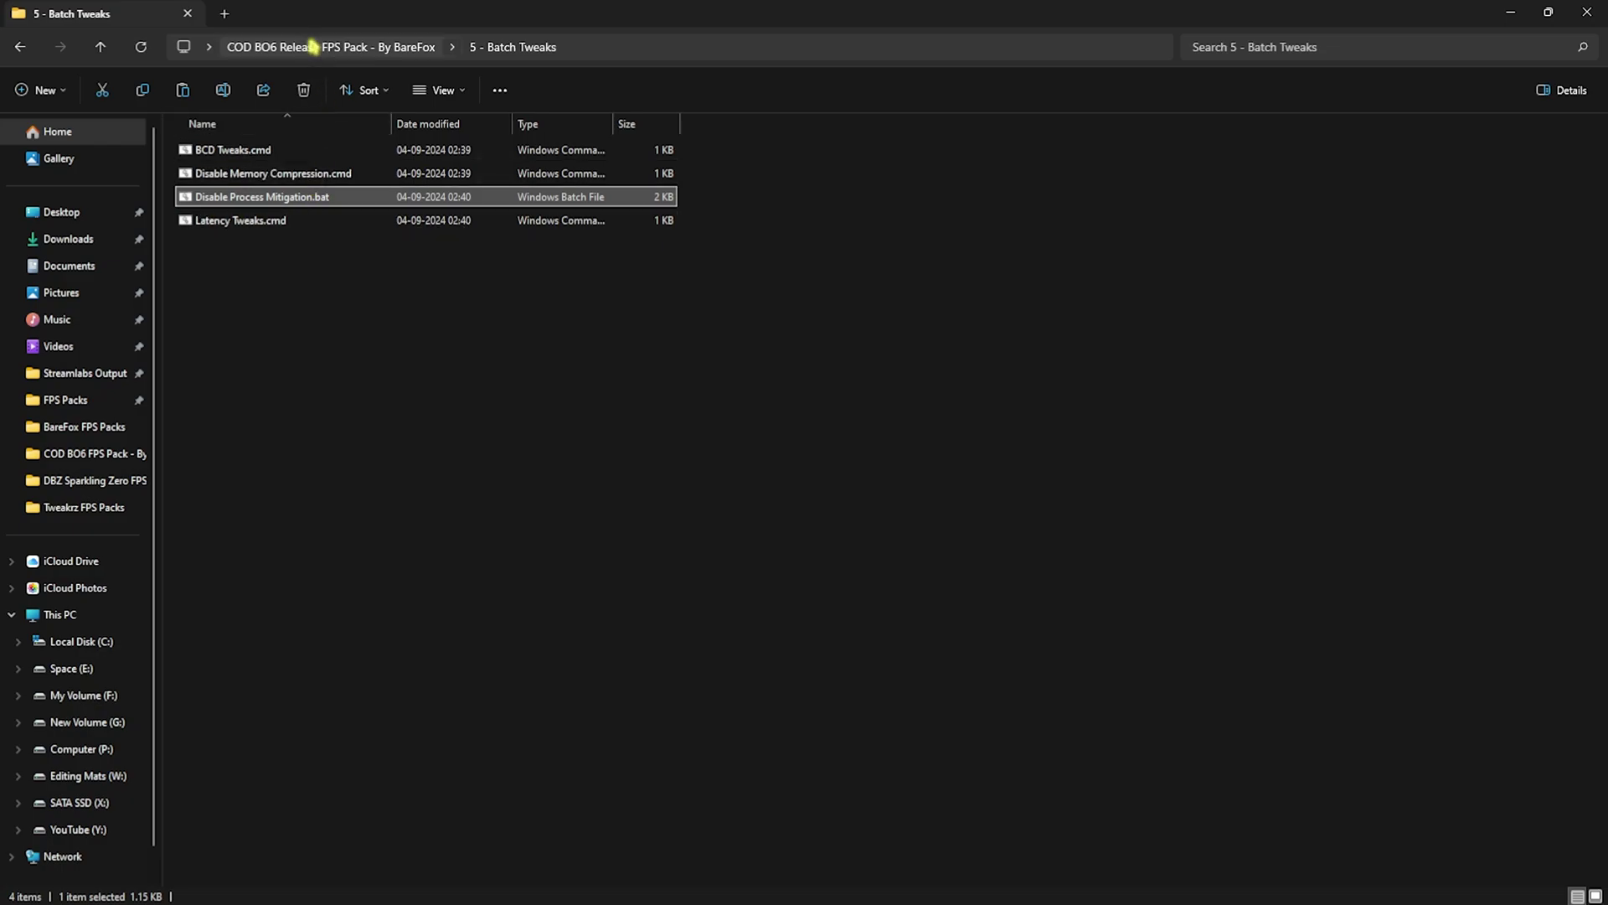
click(316, 46)
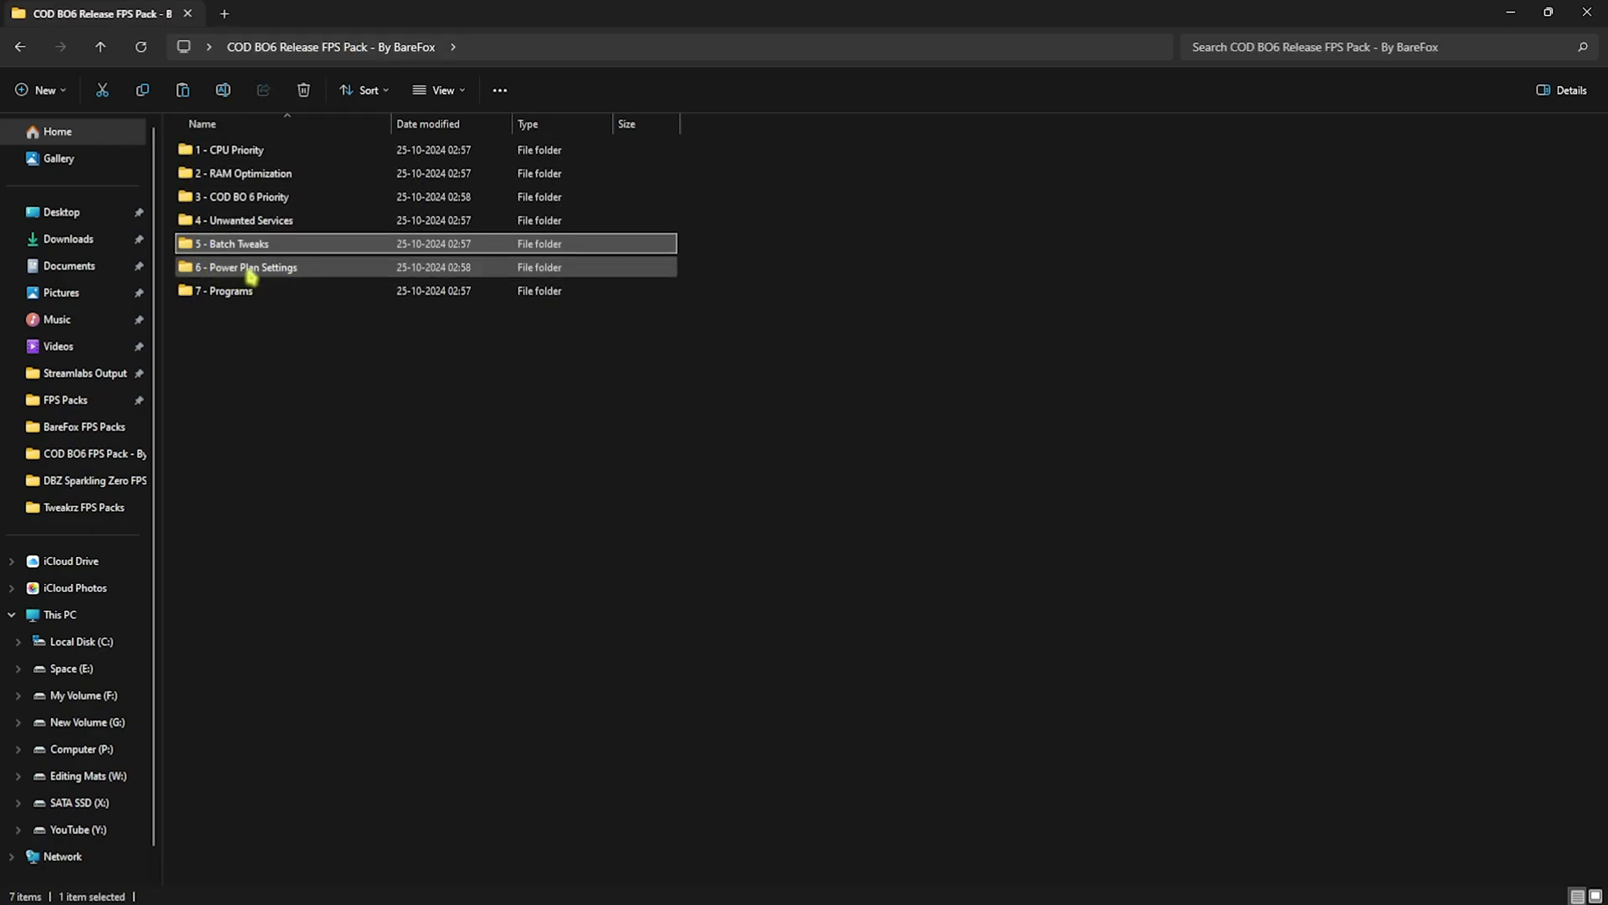
- Open 6 - Power Plan Settings and check the available actions for the Import Ultimate Performance Power Plan script without running it
double_click(249, 270)
click(313, 159)
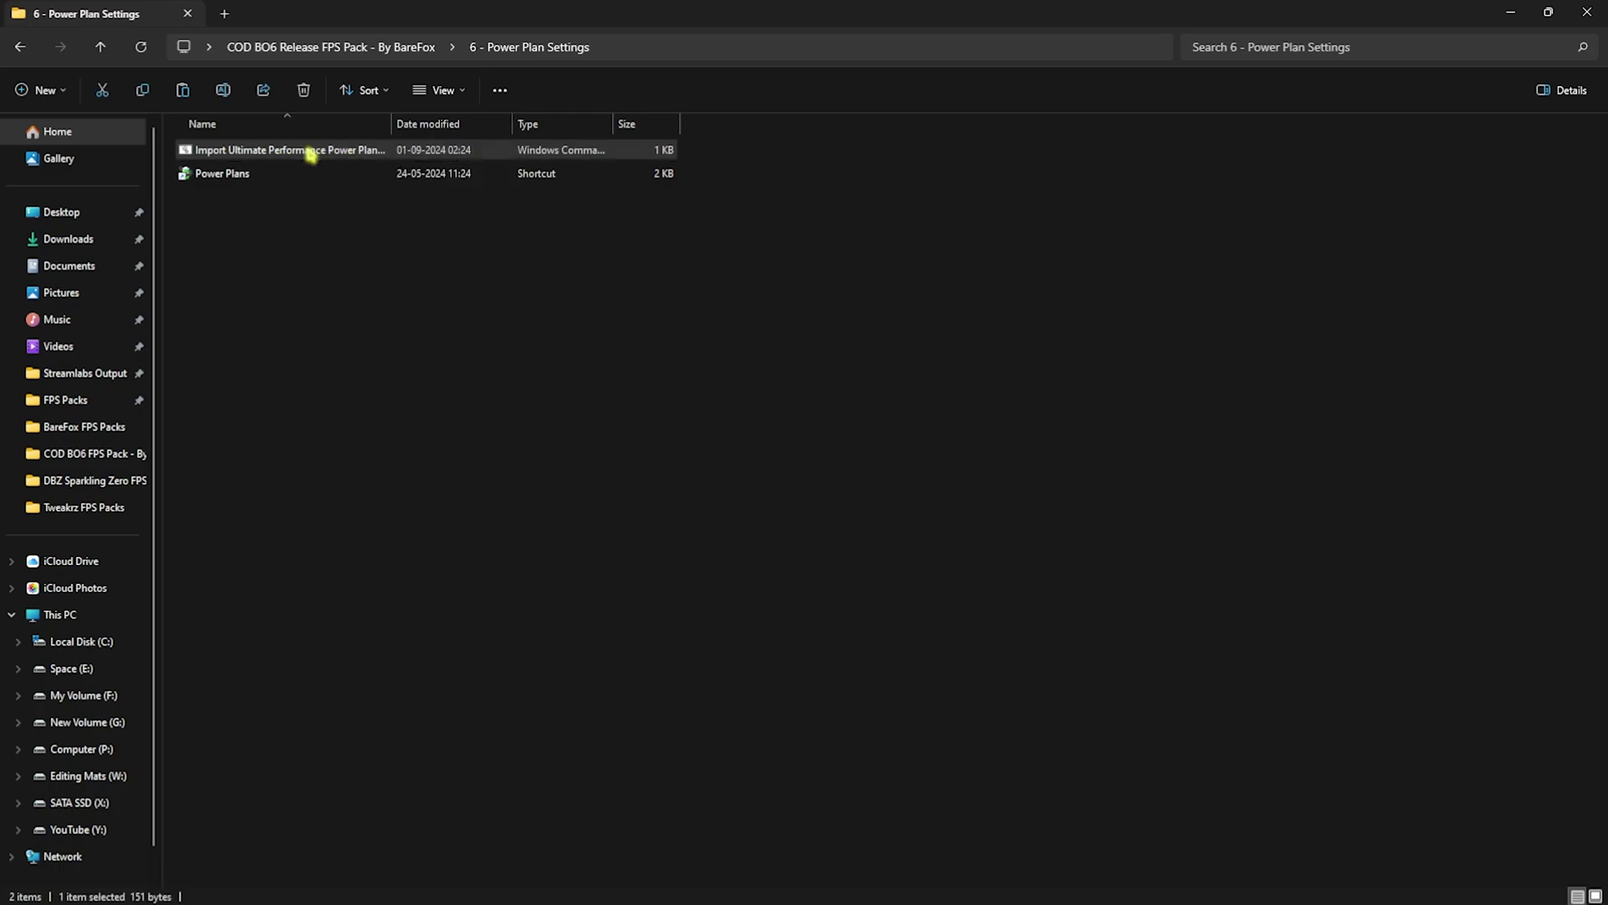
right_click(311, 154)
click(269, 237)
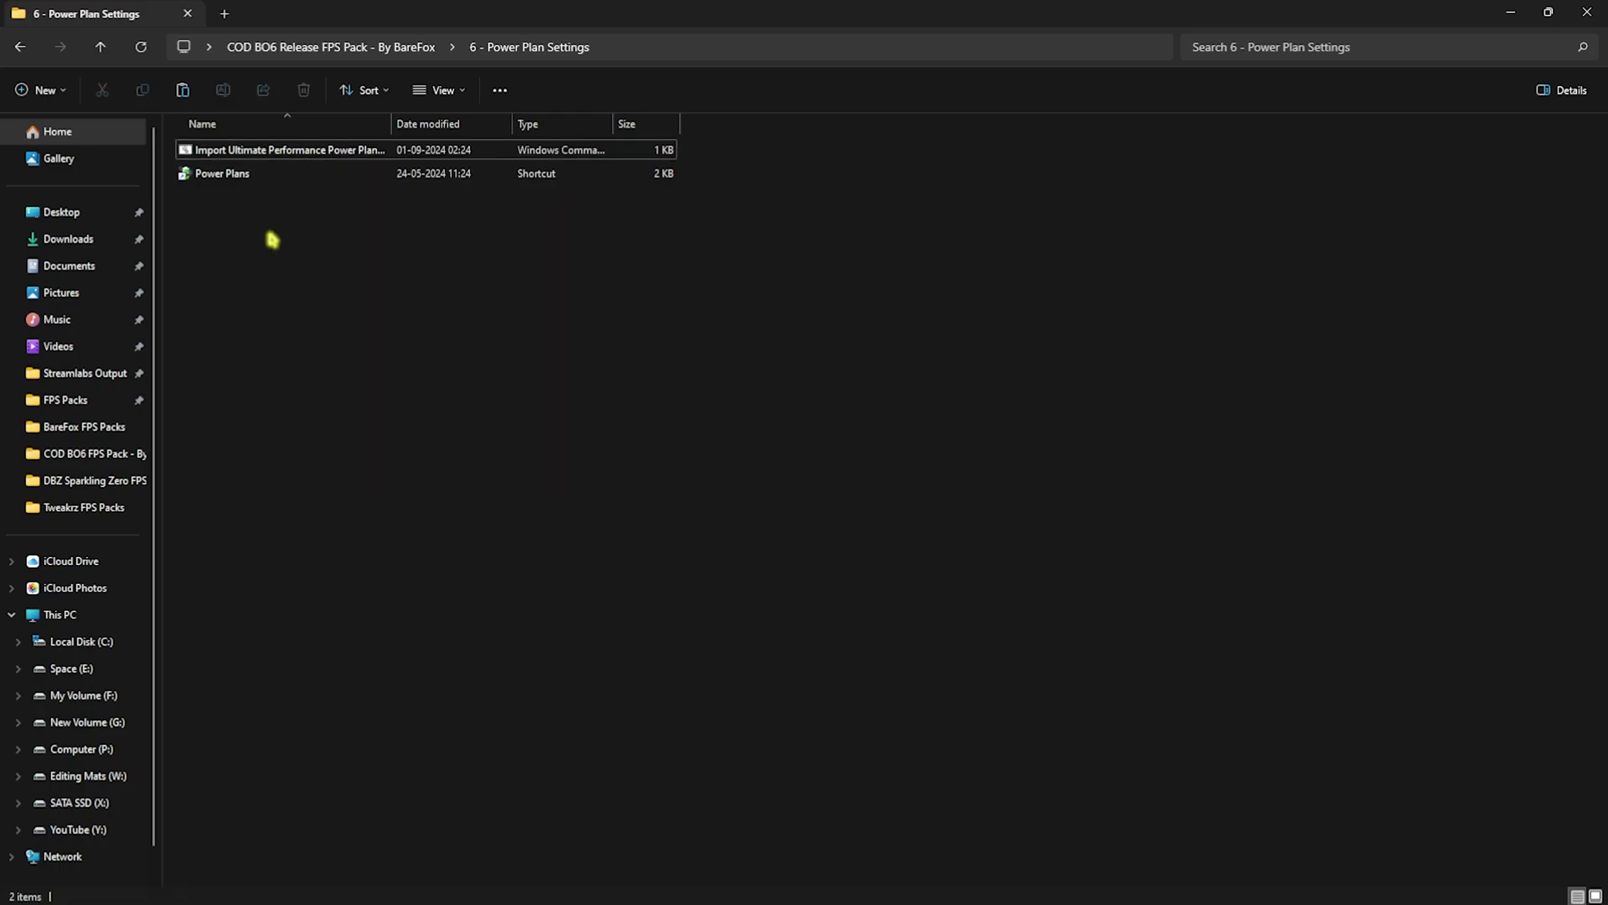
- View the power plans in Power Options through the Power Plans shortcut, close it and return to the pack's main folder
click(232, 178)
double_click(229, 177)
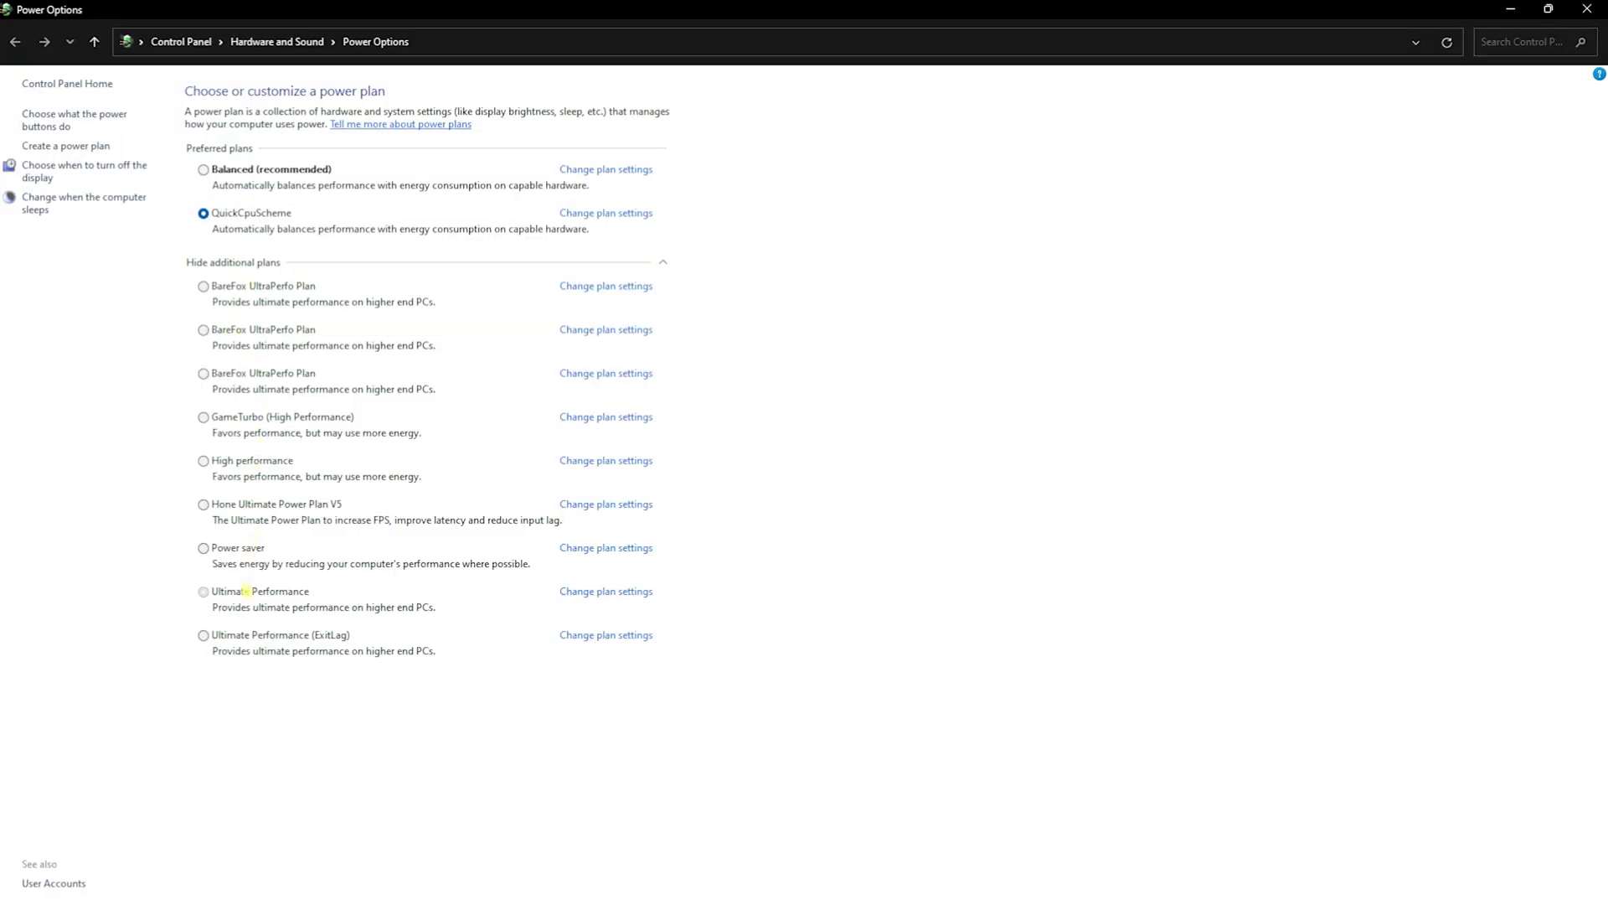
click(1602, 12)
key(alt+Up)
- Run Clean Temporary Files.bat from 7 - Programs as administrator to delete all temporary files, and select QuickCPU.msi
double_click(229, 293)
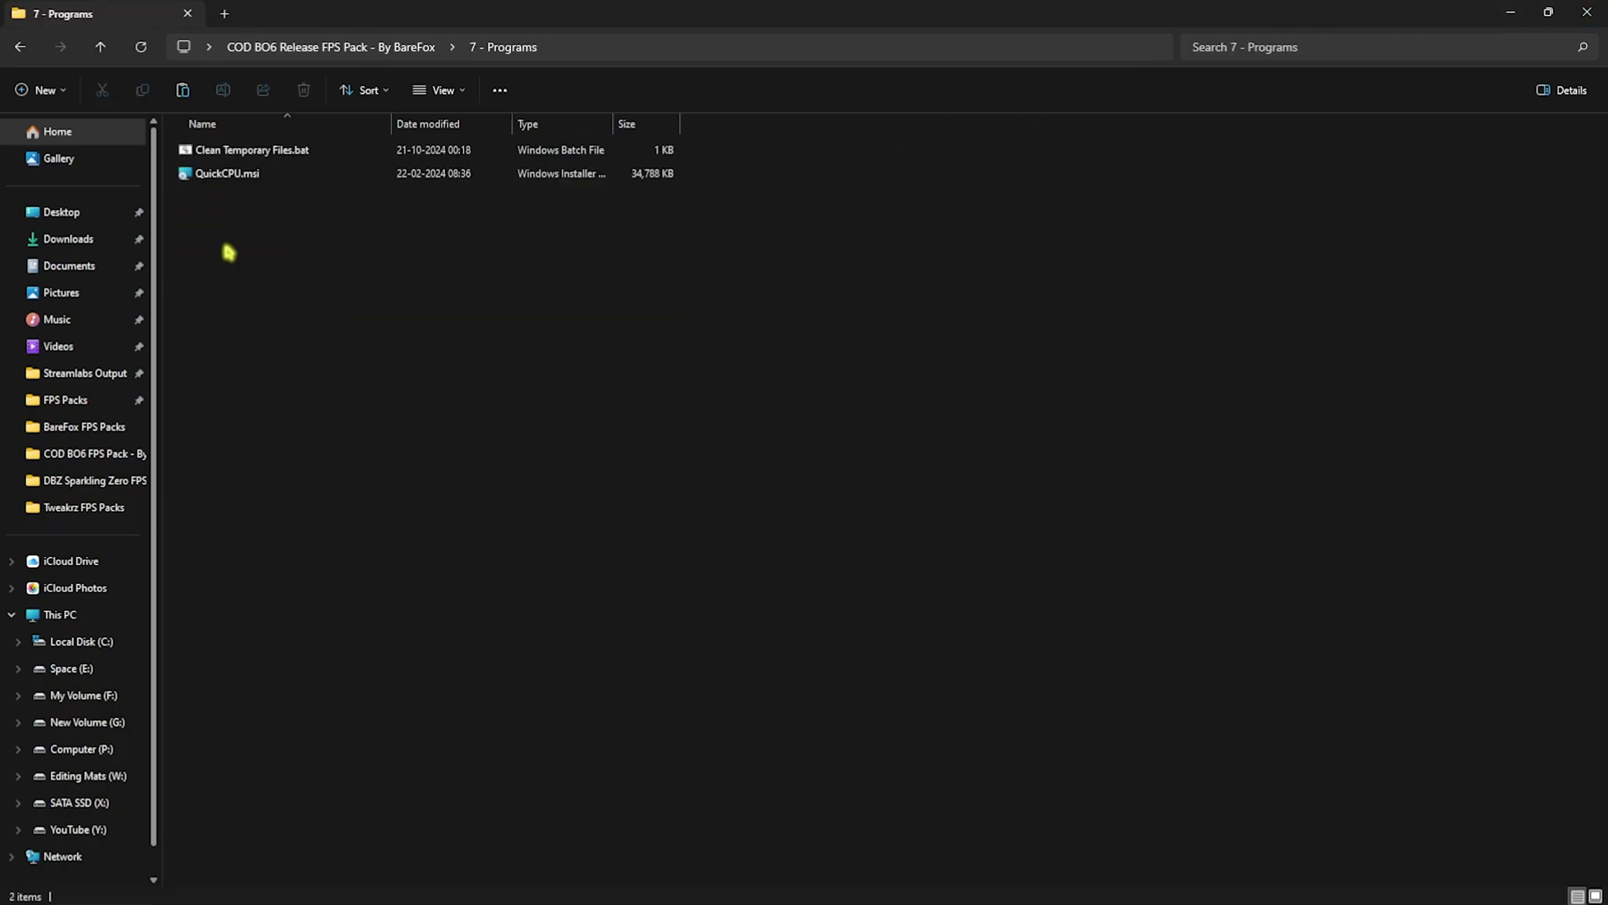
right_click(278, 151)
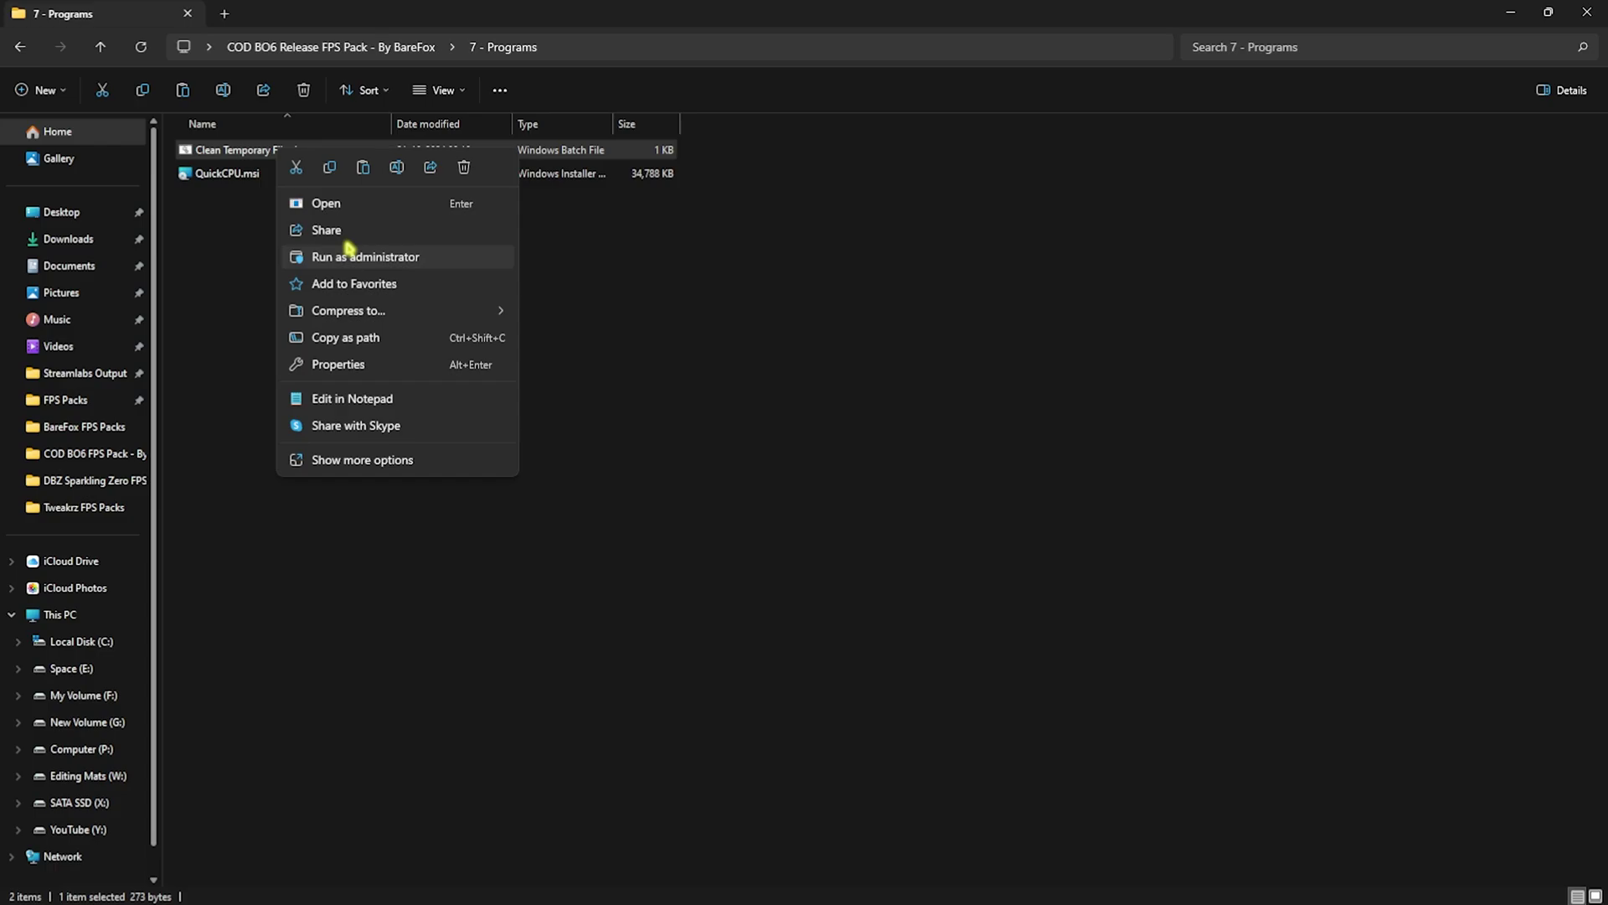
click(350, 254)
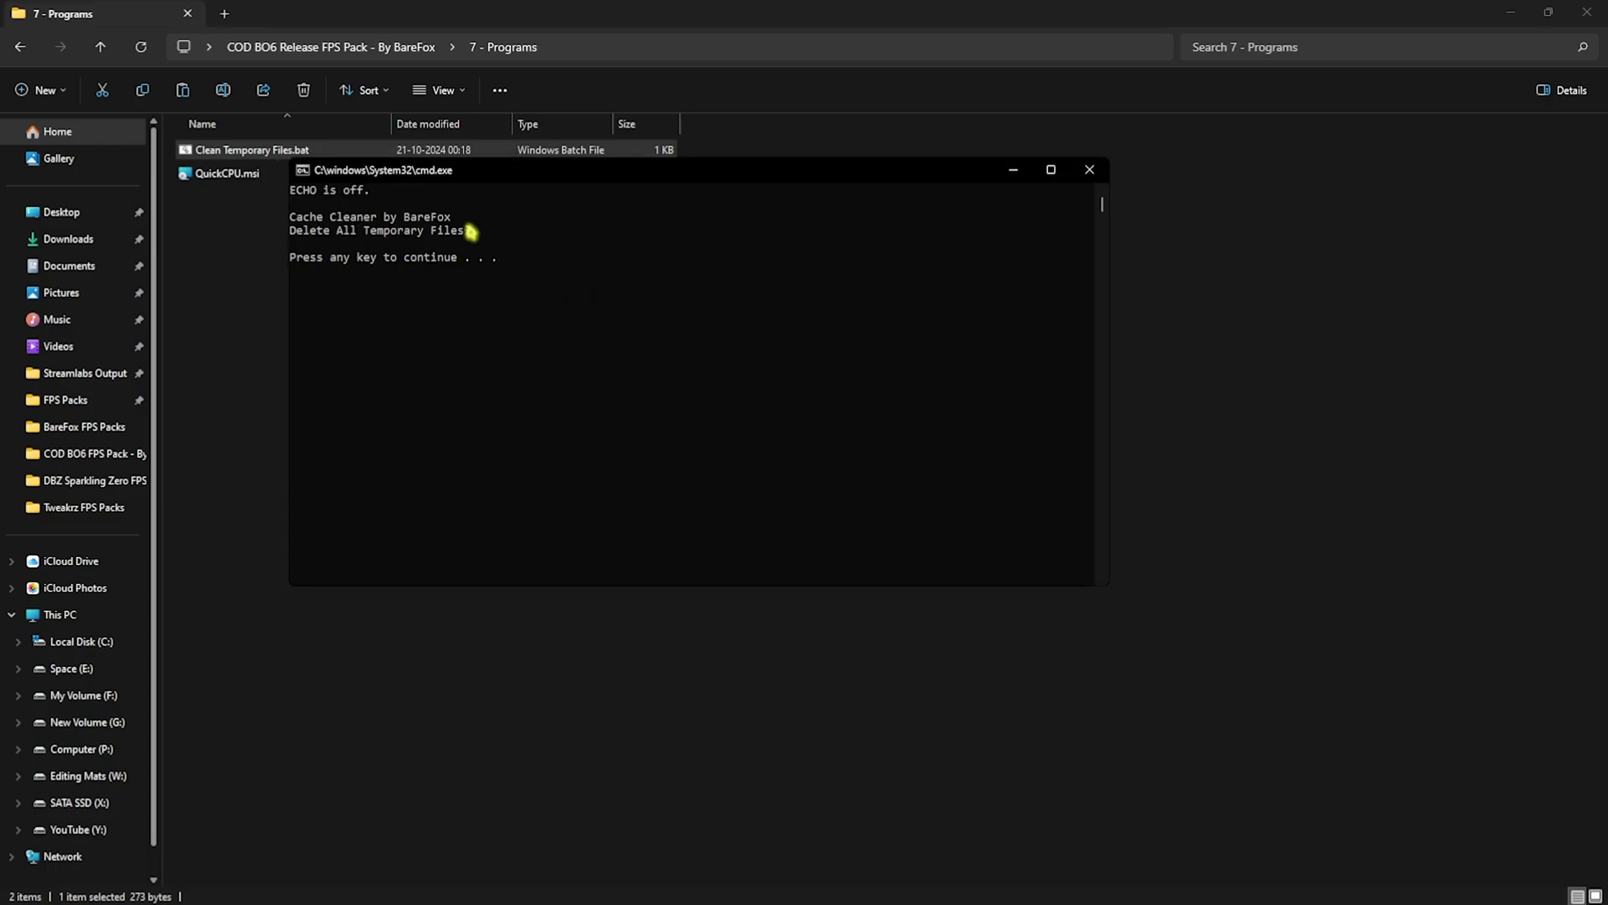
key(Return)
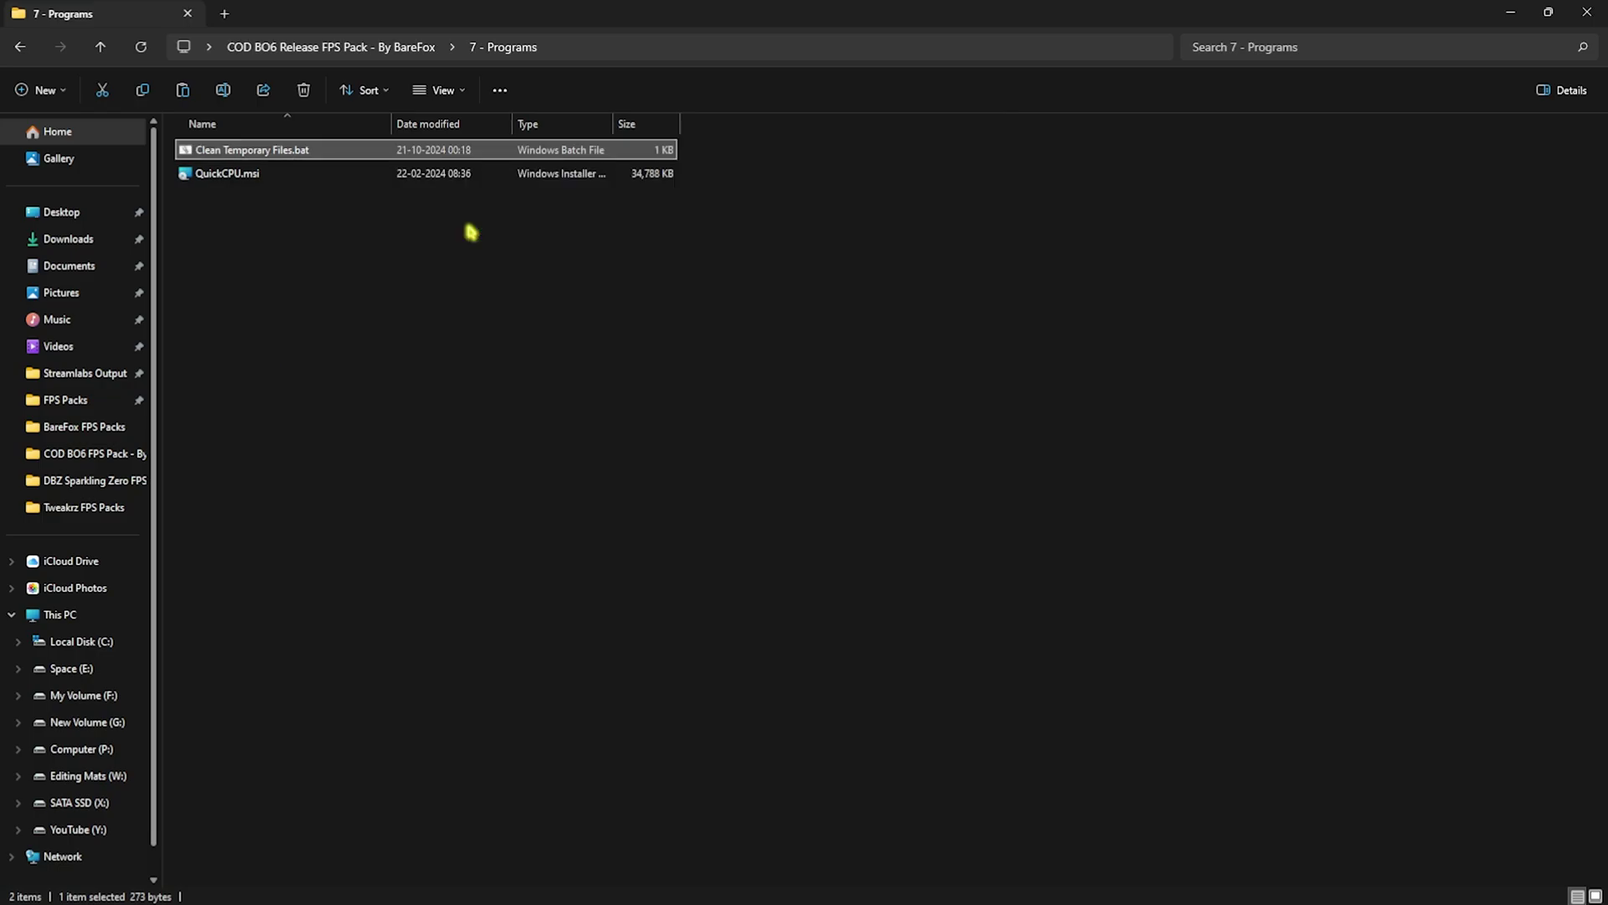
click(210, 176)
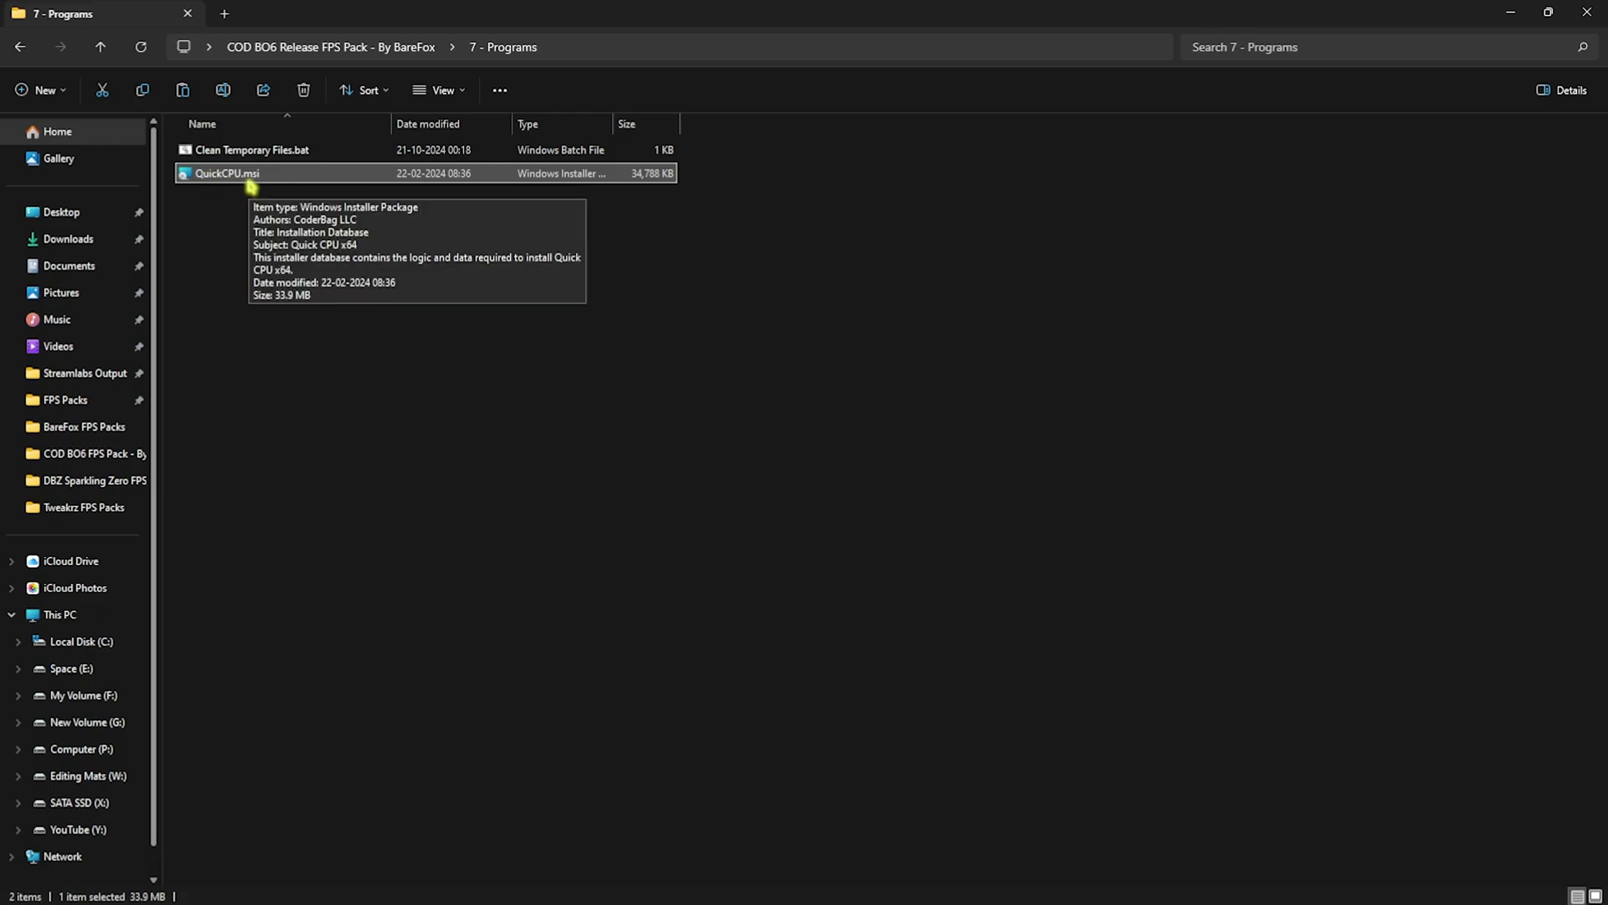
- Check the available actions for QuickCPU.msi without running the installer, and launch Quick CPU from a system search
right_click(278, 177)
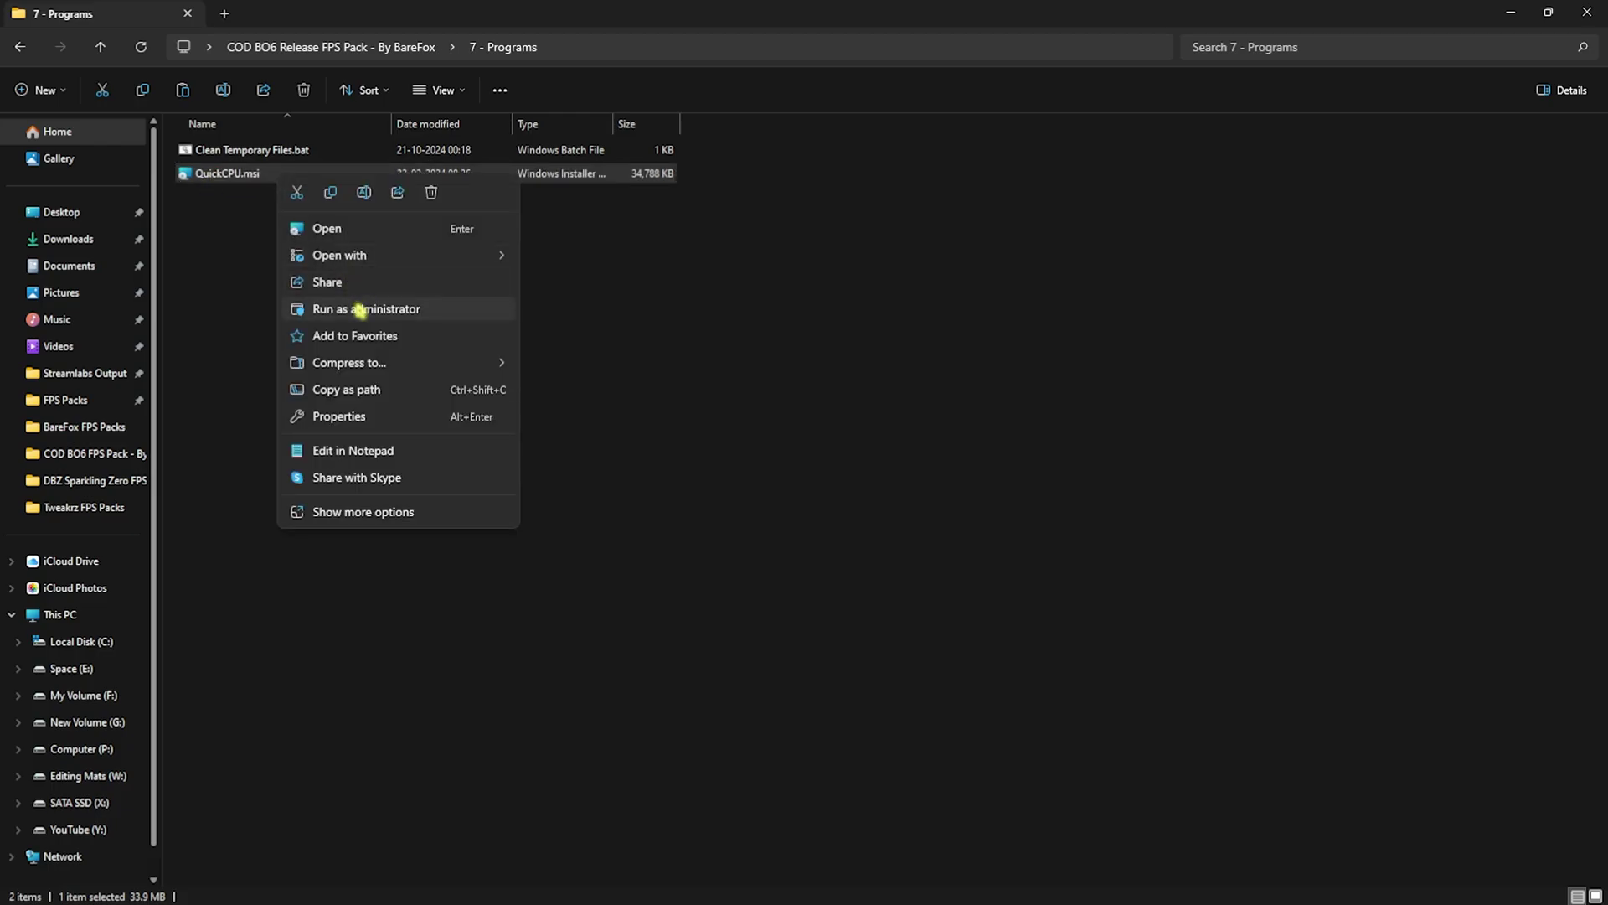
click(702, 316)
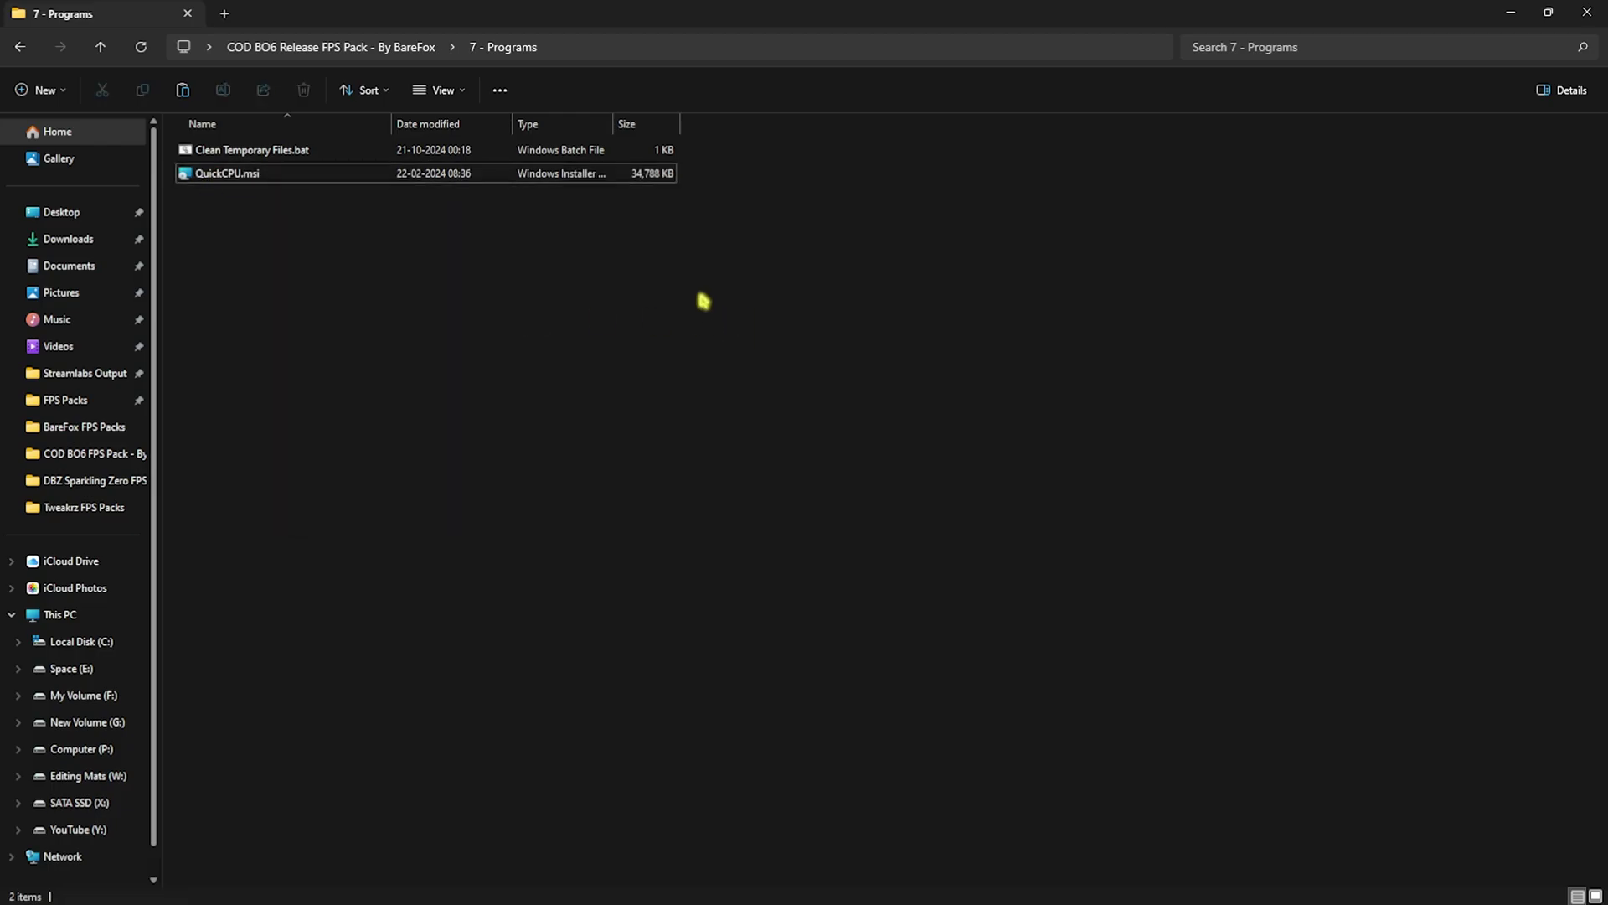
key(super)
text(qi)
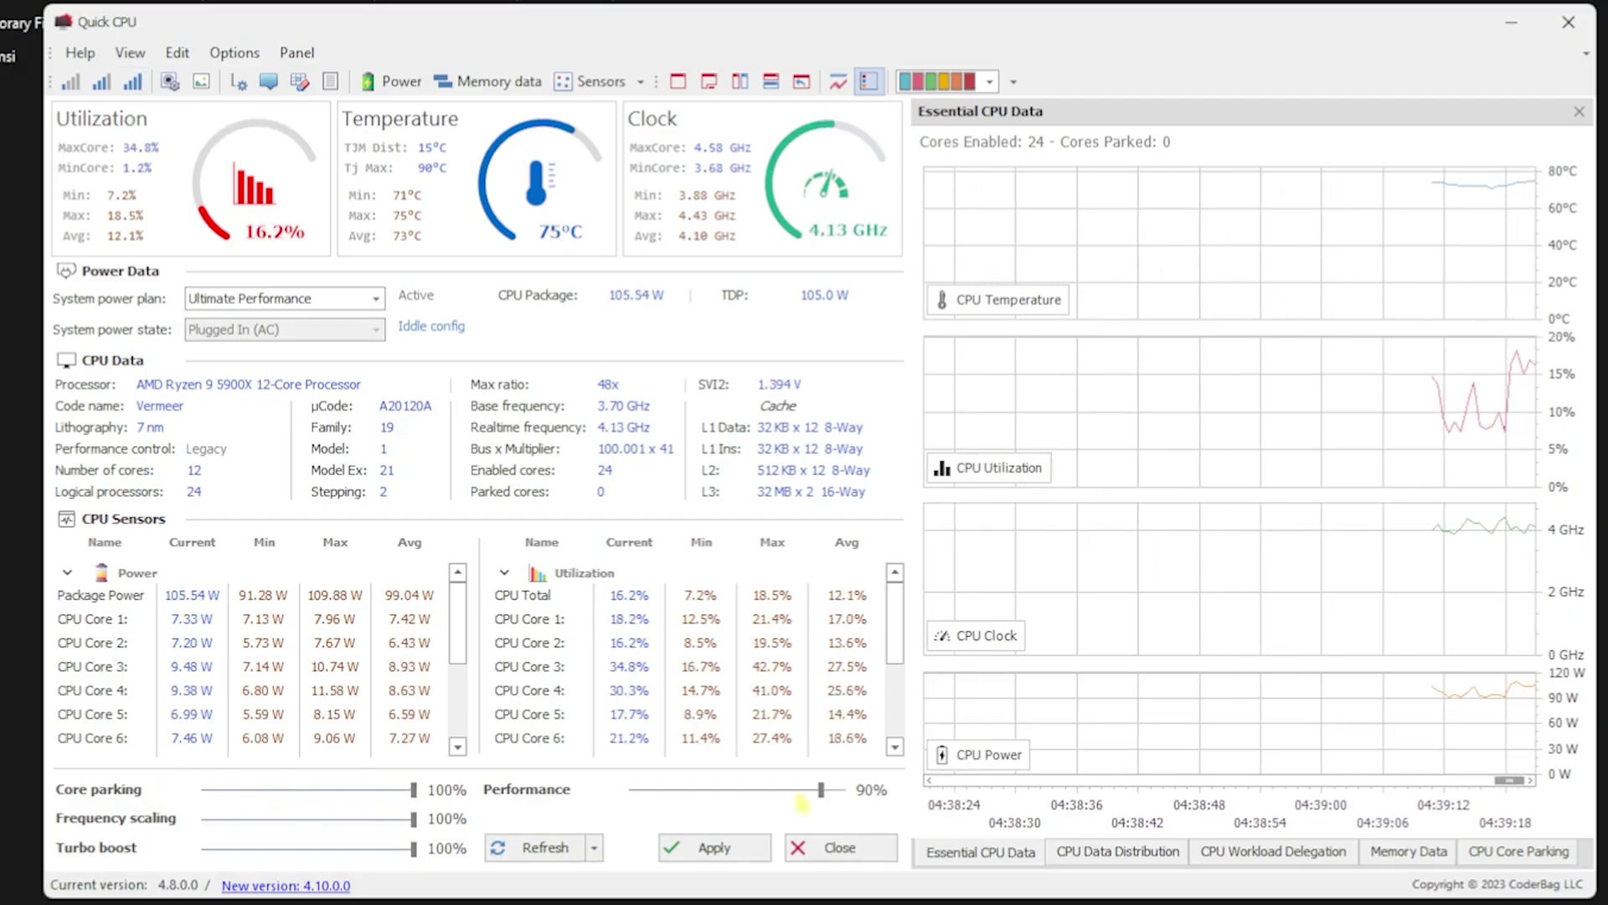
- Apply the CPU tuning in Quick CPU with Performance set to 100%, acknowledge the change and close the program
click(714, 847)
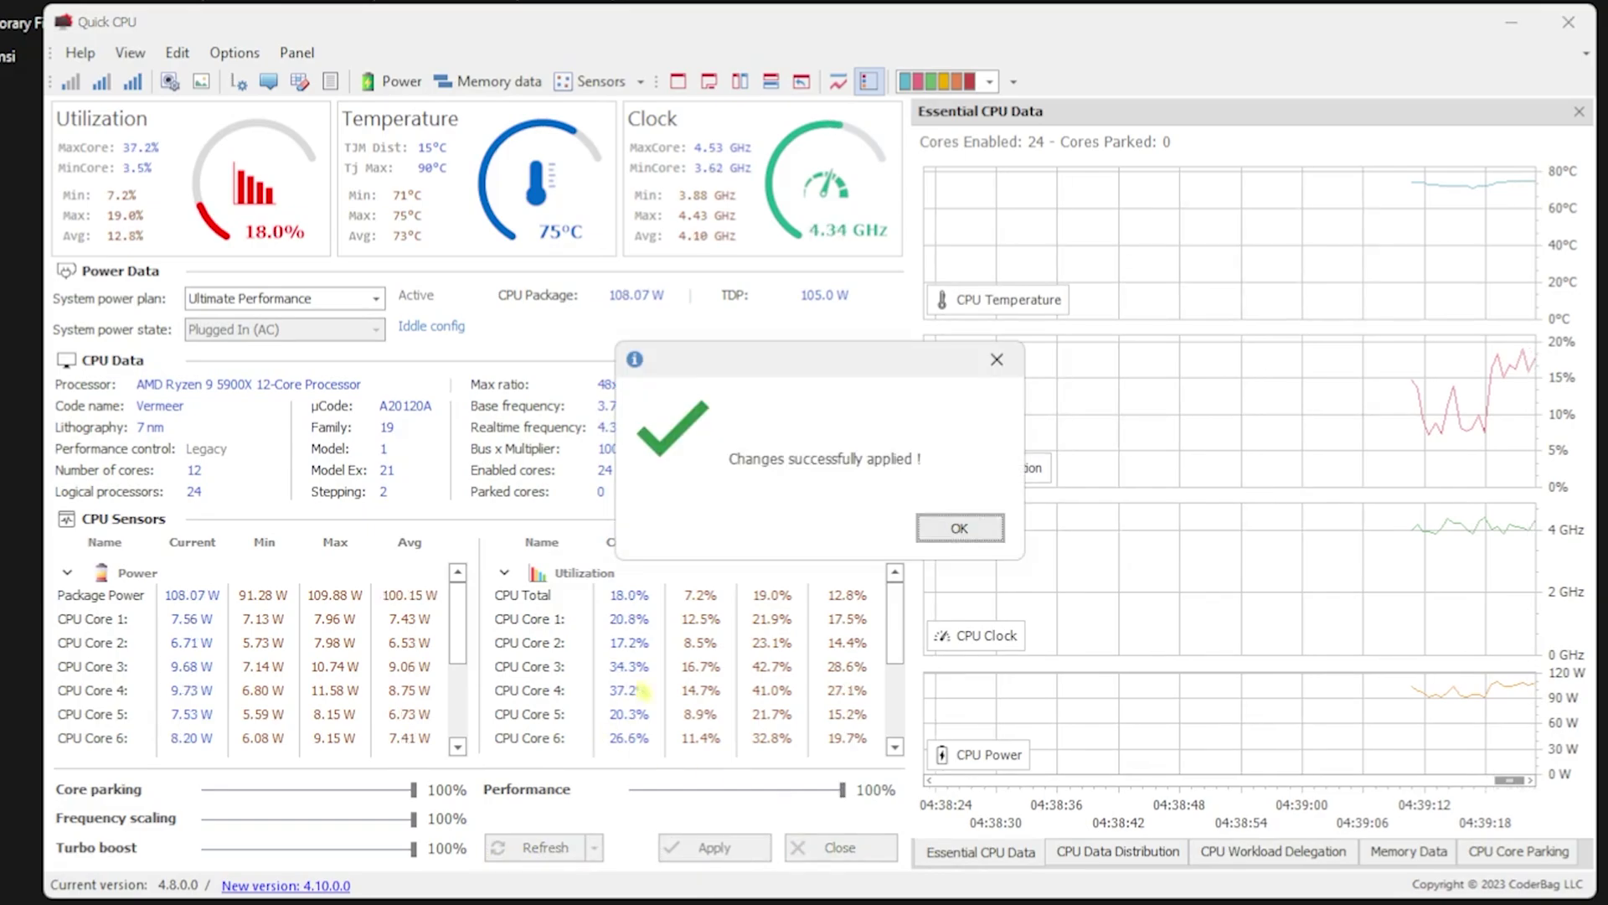
key(Return)
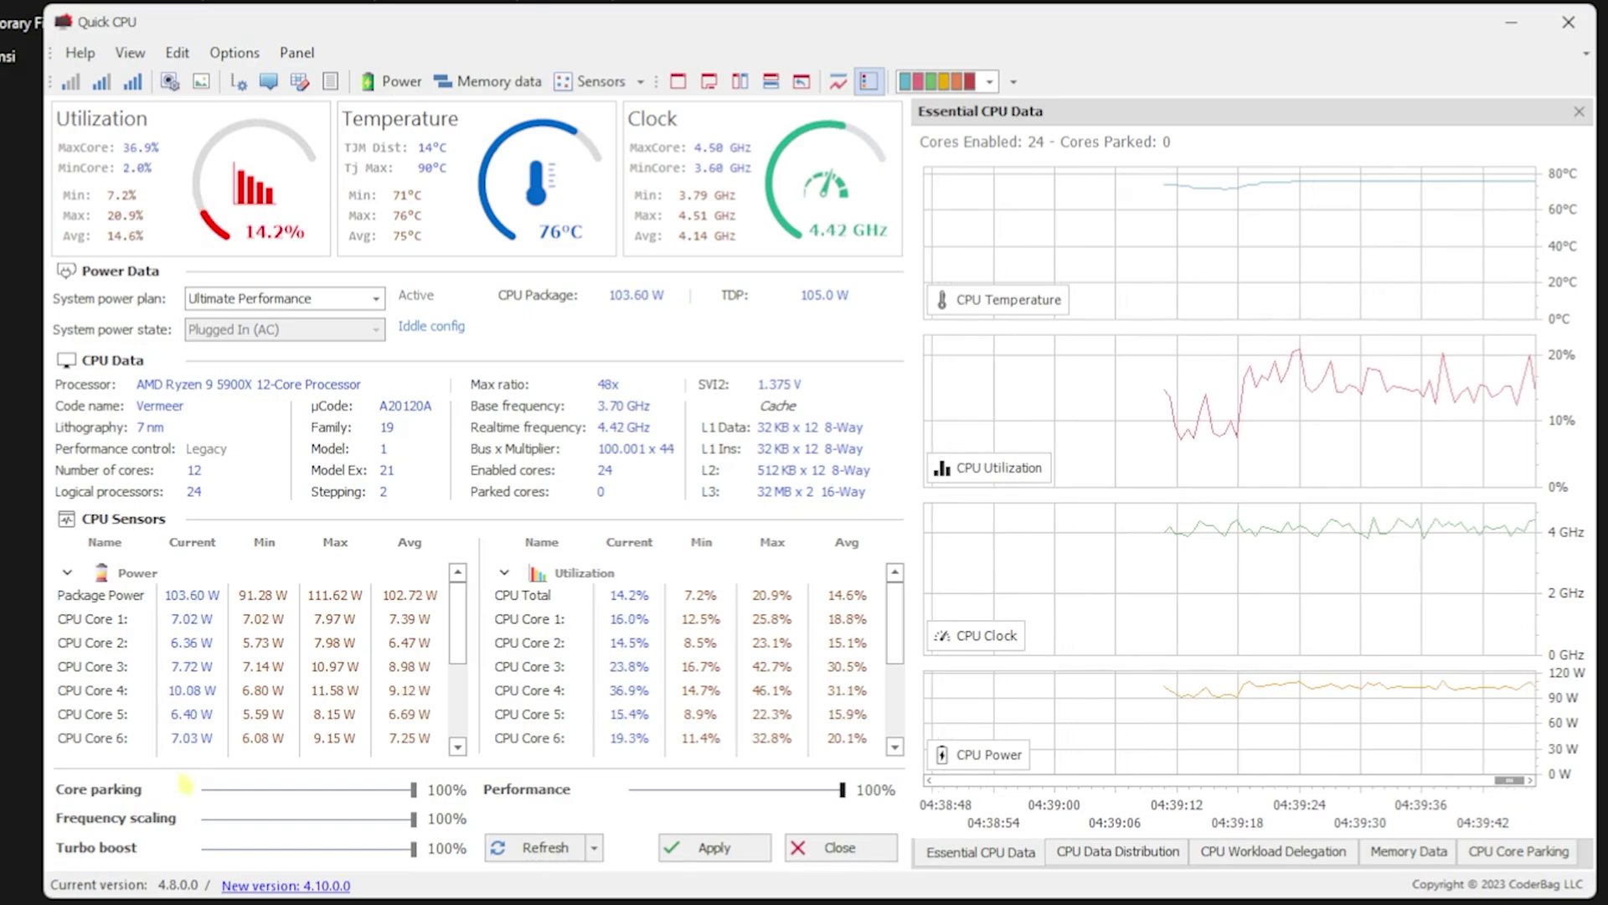
click(1568, 22)
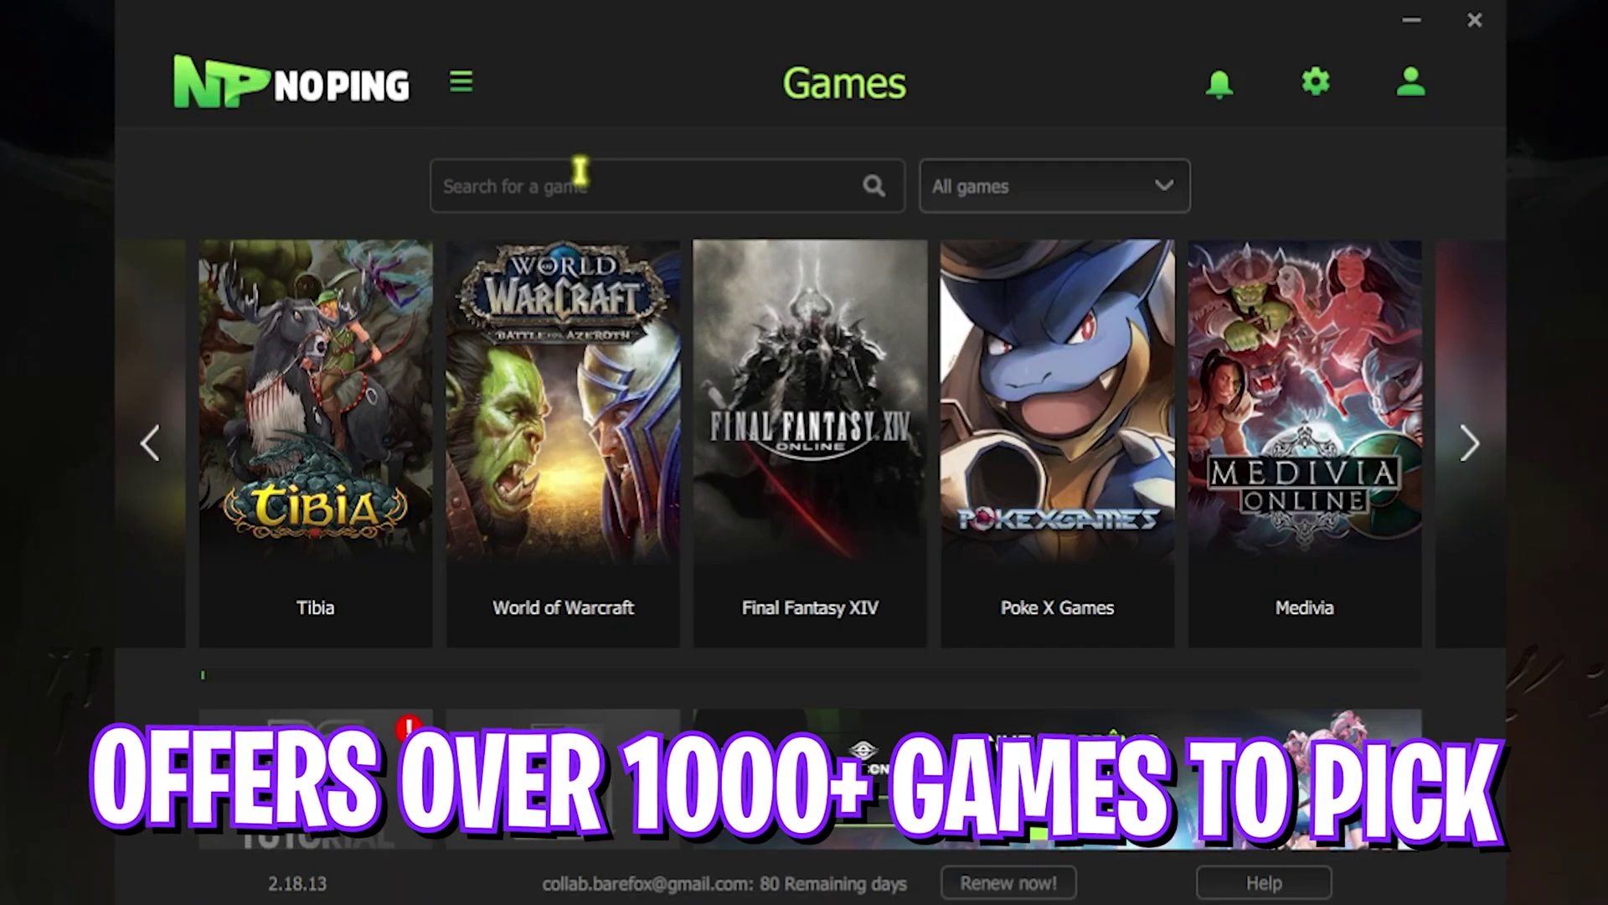
- In NoPing, search the games for COD and Black Op, and open the server selection for Call of Duty Black Ops 6
click(566, 201)
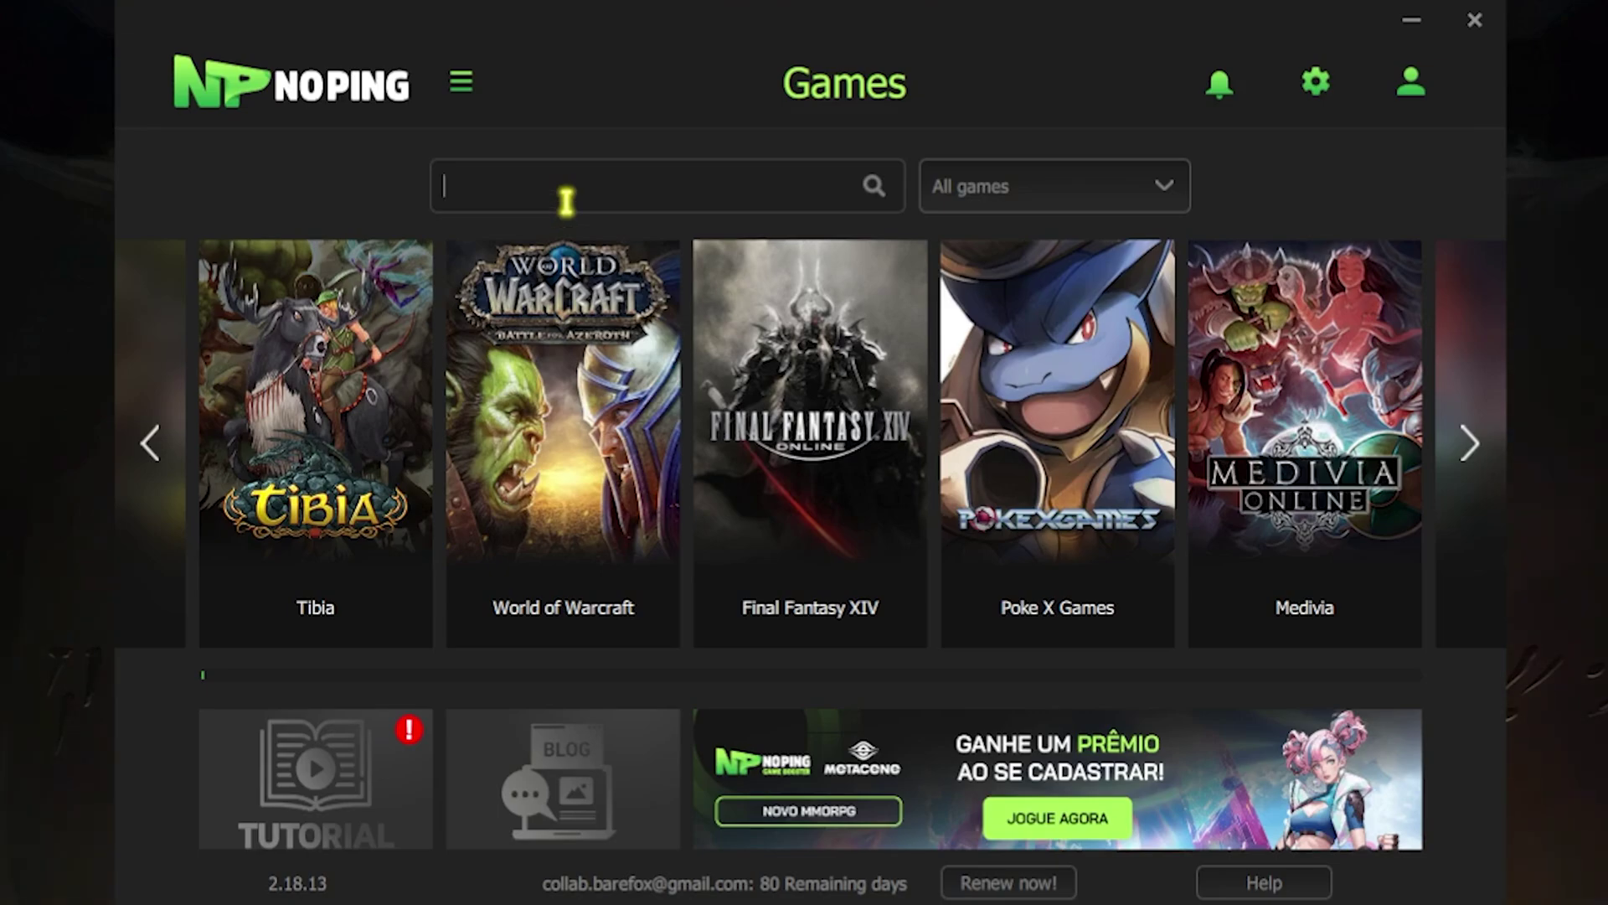
text(cOD)
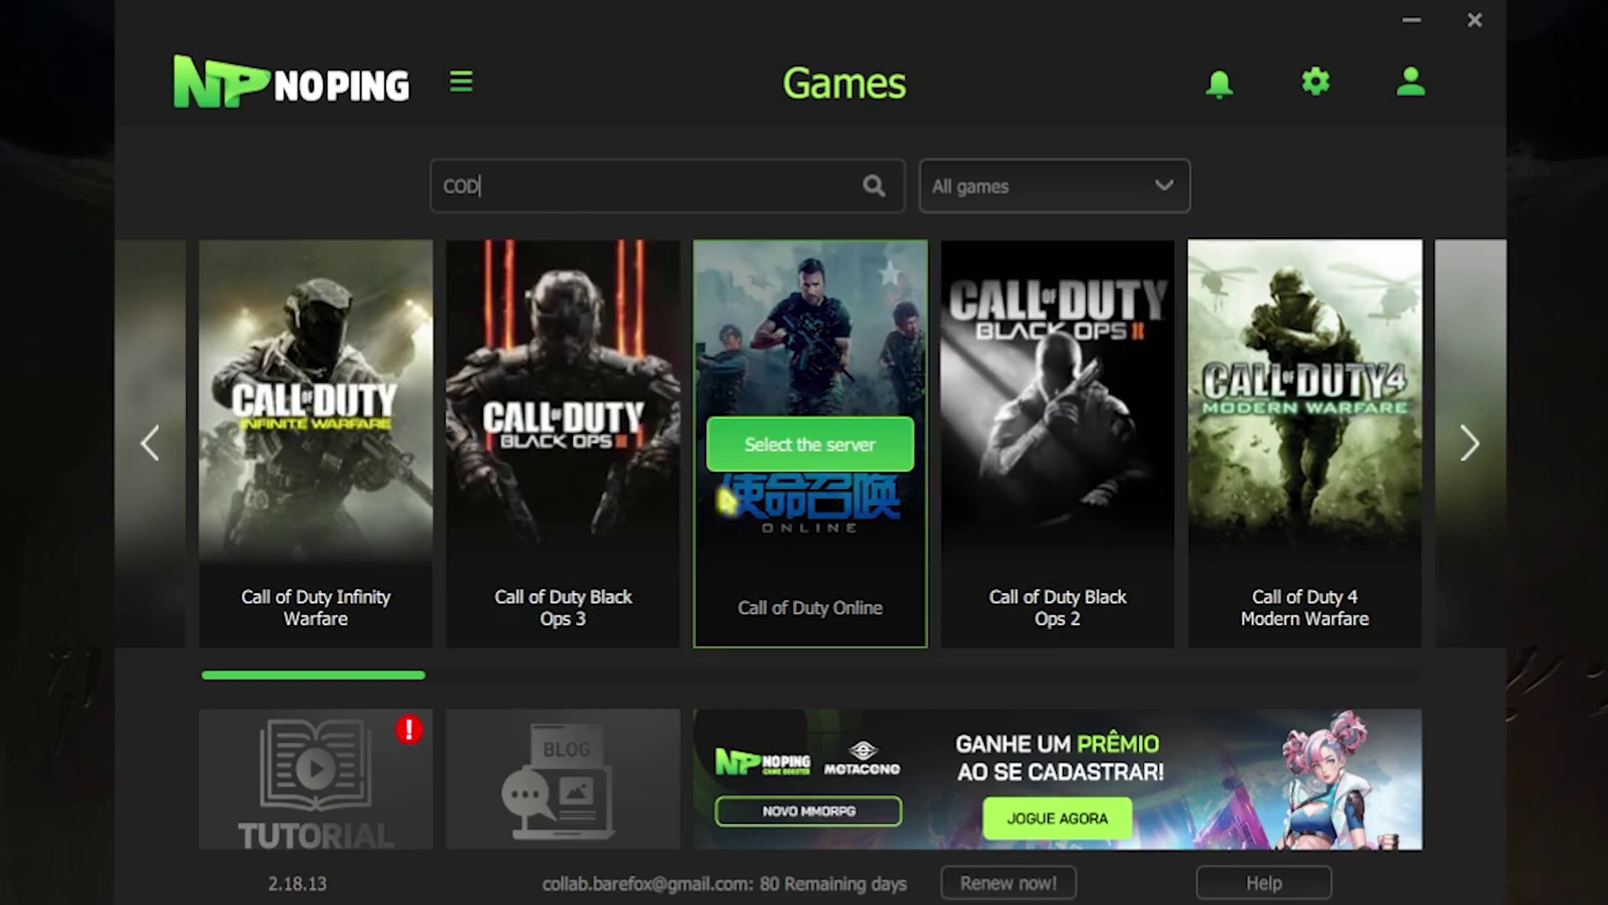
click(1466, 453)
click(1468, 446)
click(1468, 447)
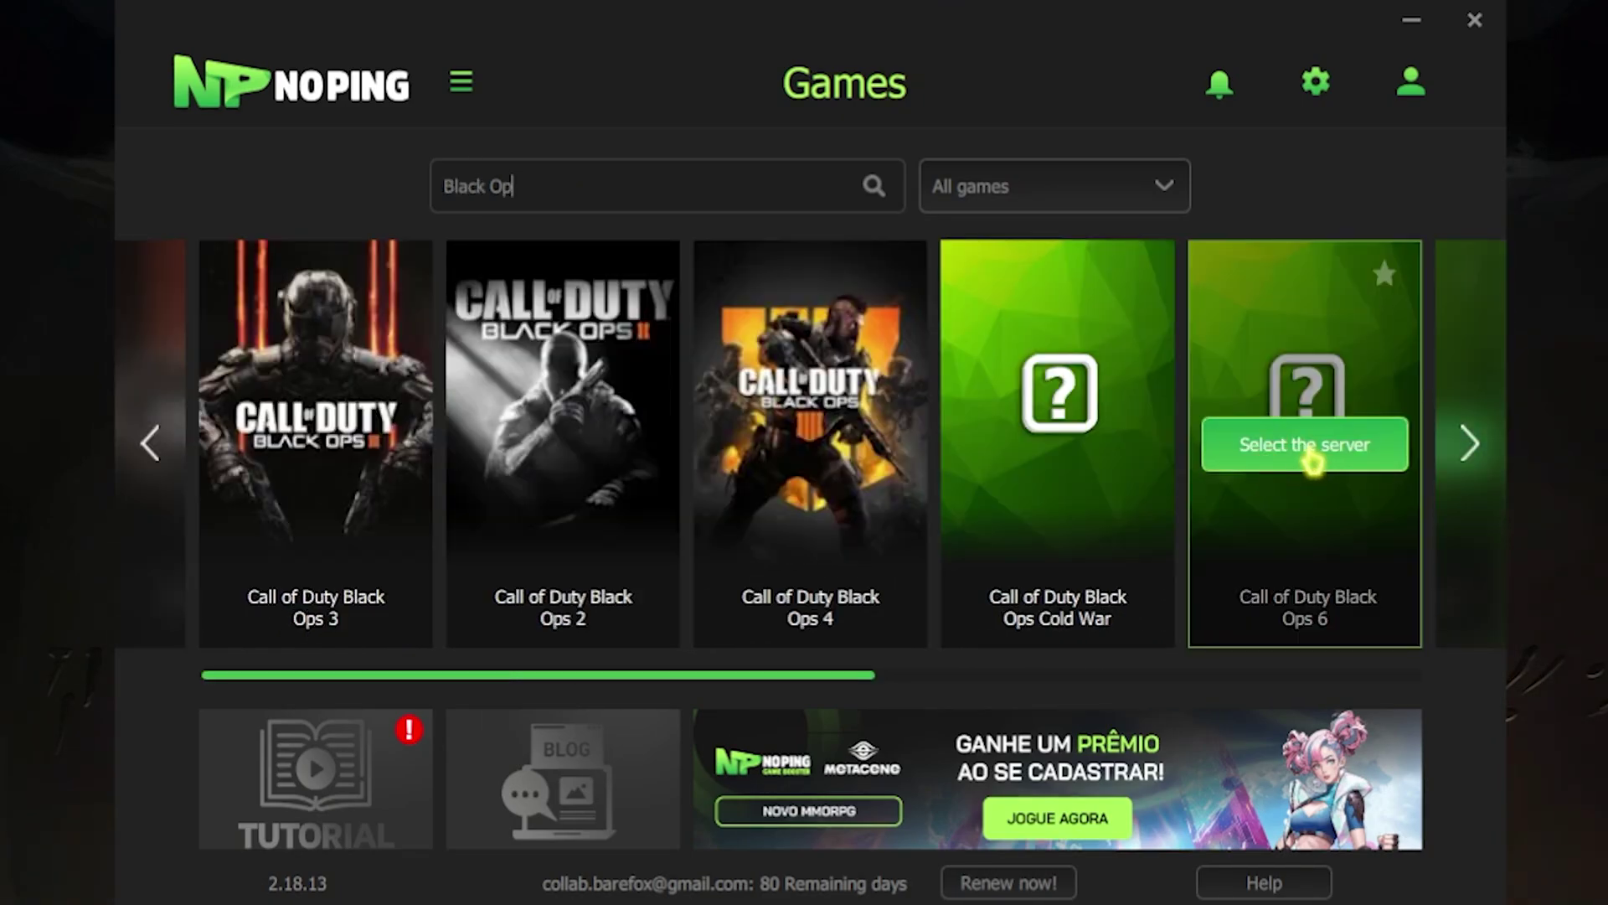
click(1312, 459)
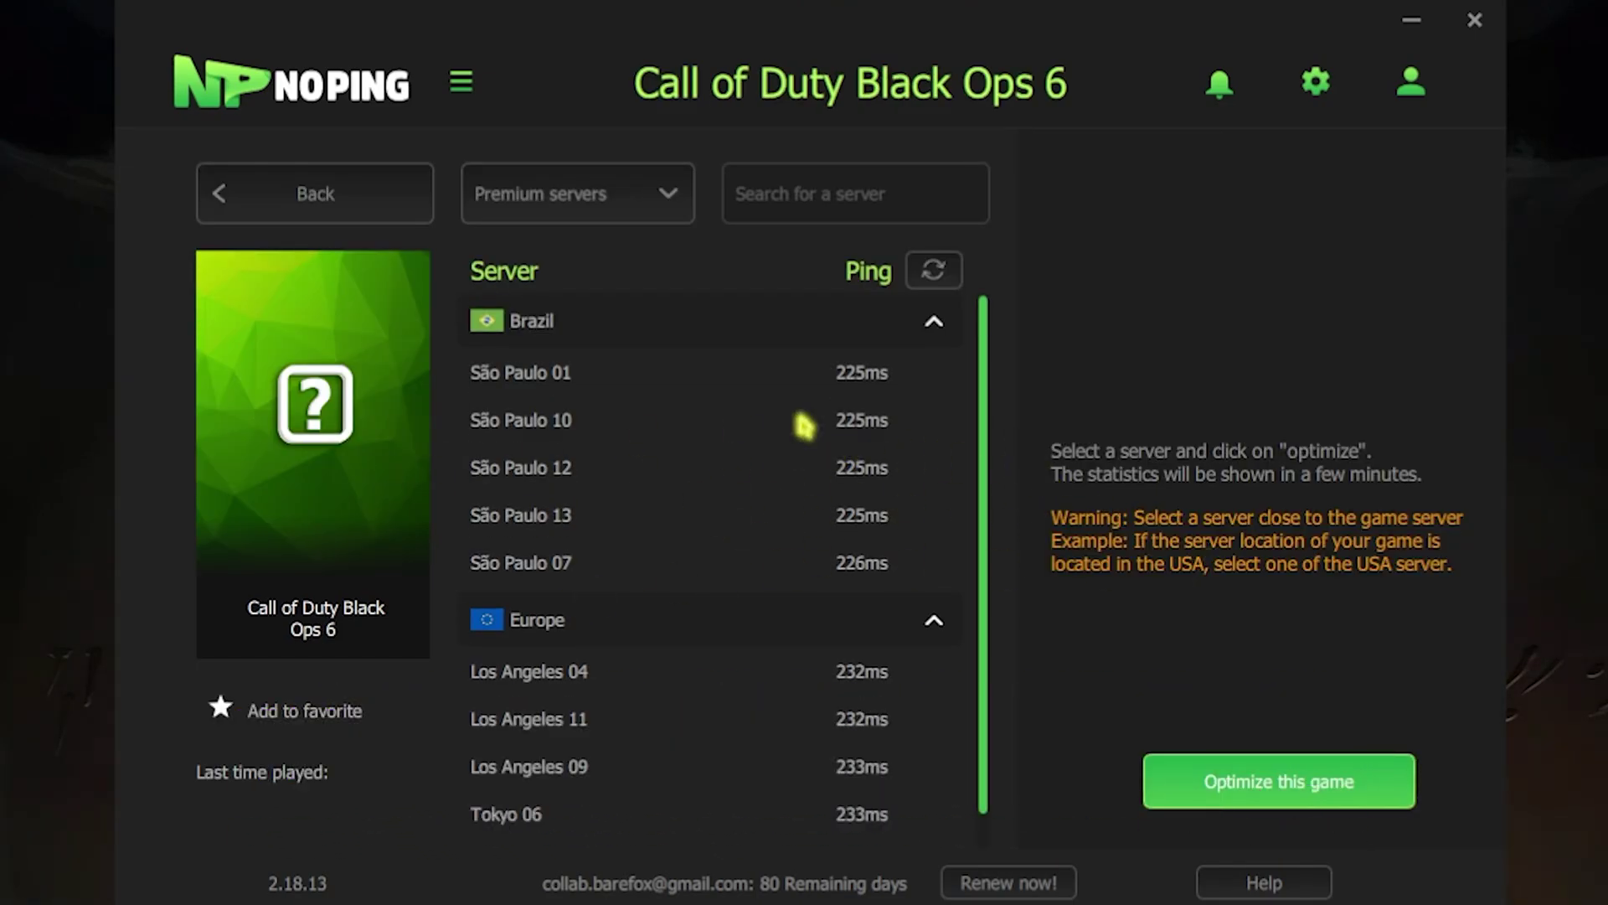
- Look through the premium servers and their pings for Call of Duty Black Ops 6, and return to the game list
scroll(839, 458, down, 1)
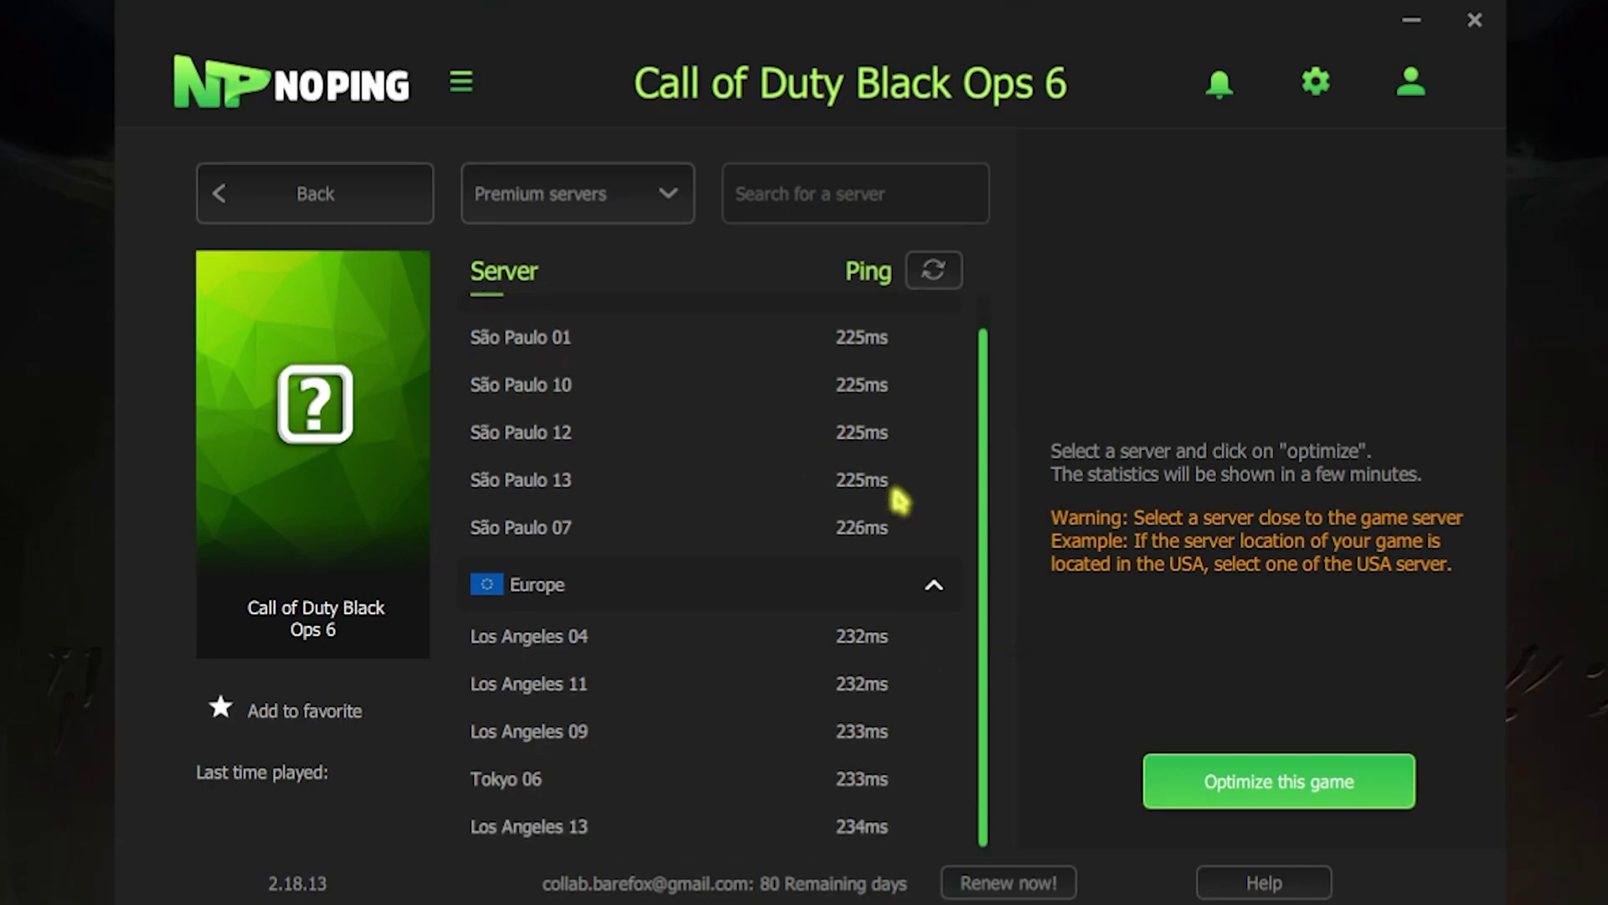
scroll(893, 486, up, 1)
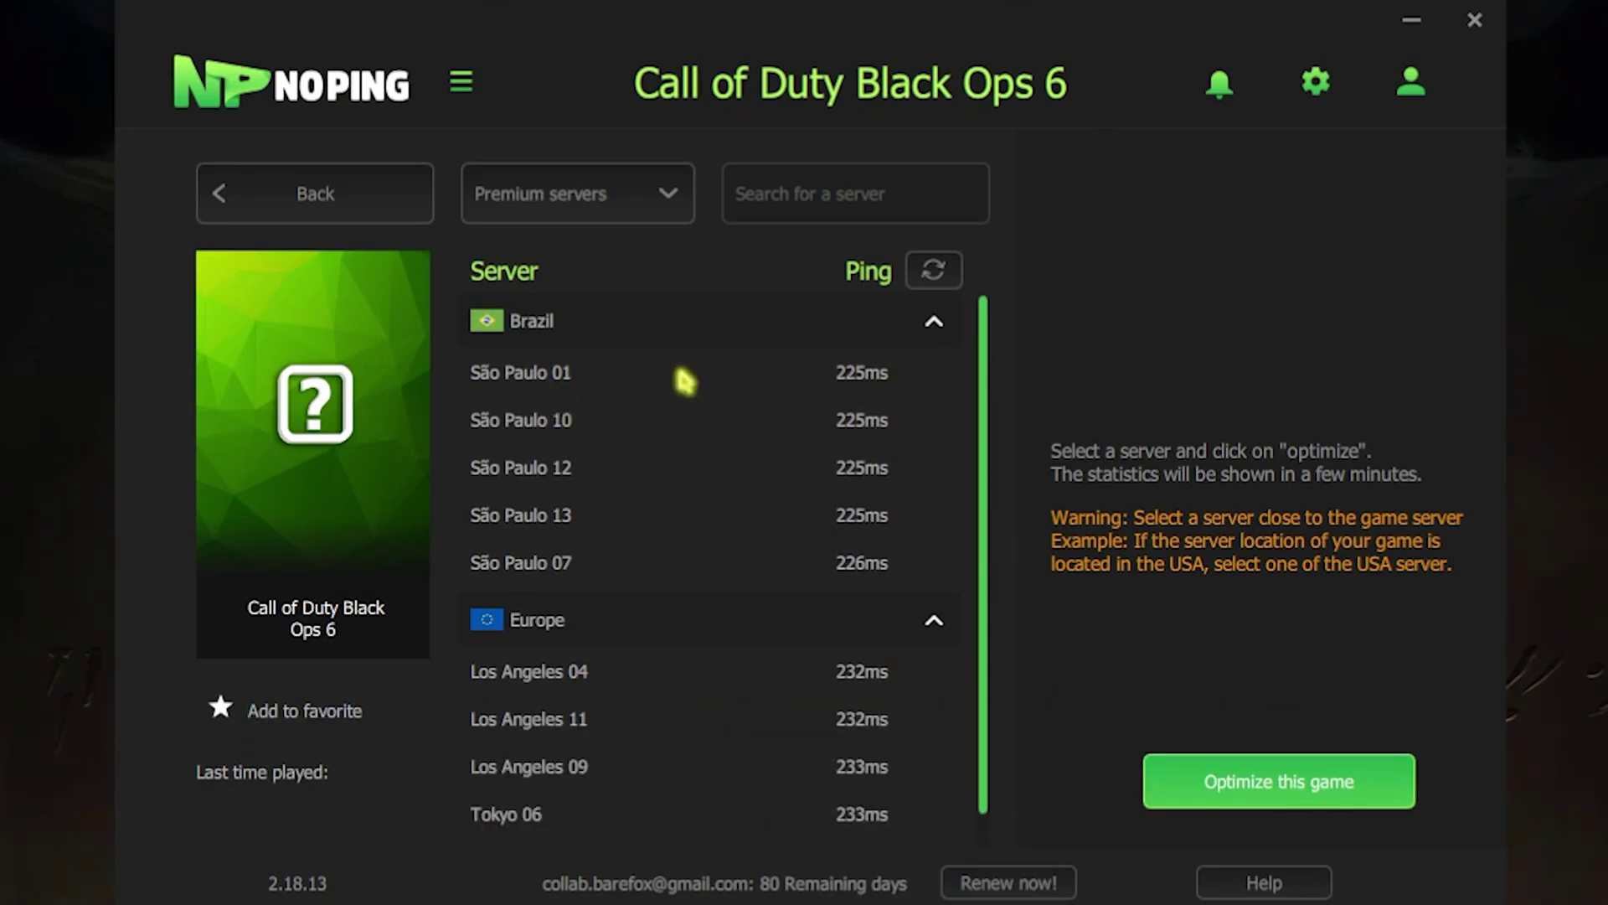
scroll(804, 624, down, 1)
scroll(921, 570, up, 1)
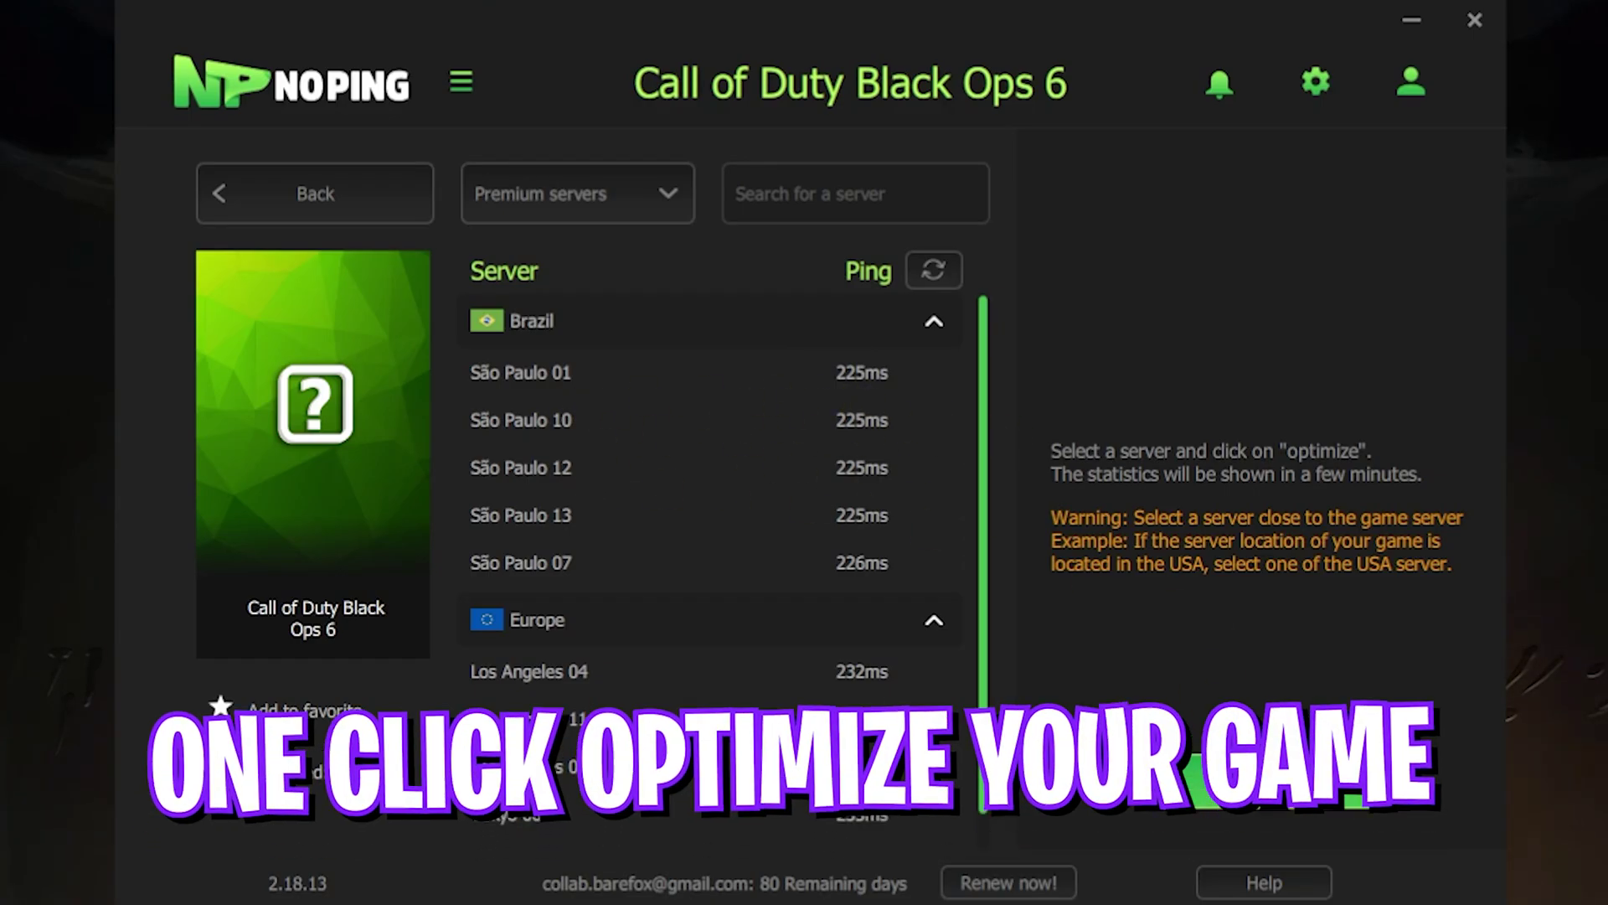
click(325, 211)
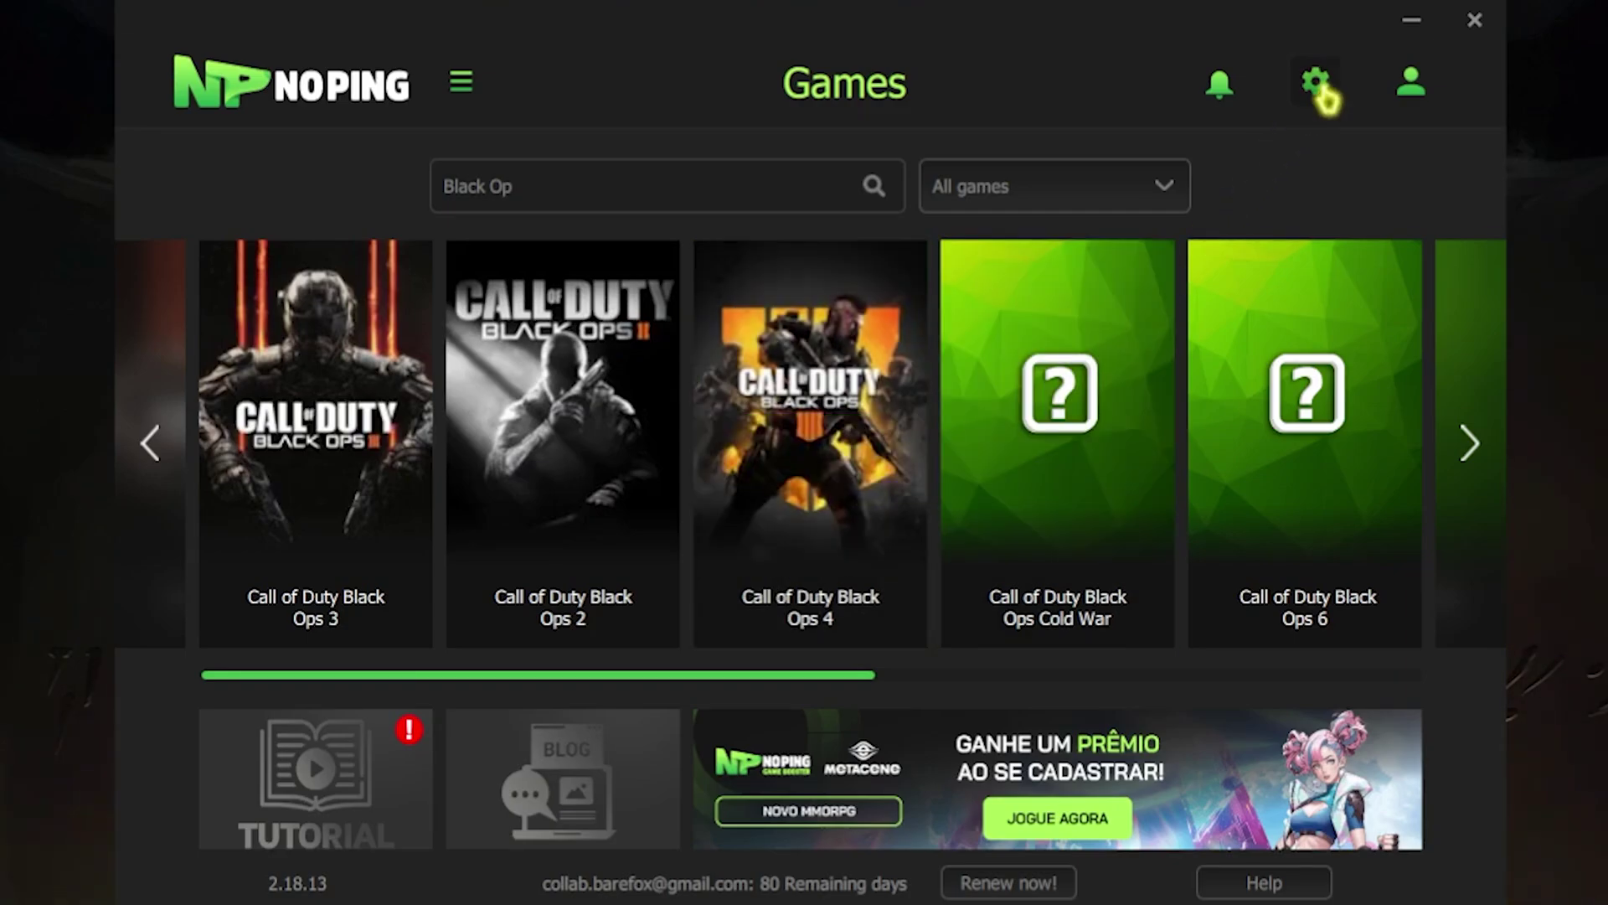
- Turn on Turbo Games in NoPing's settings, review the Boost Fps optimization options and close them
click(1317, 83)
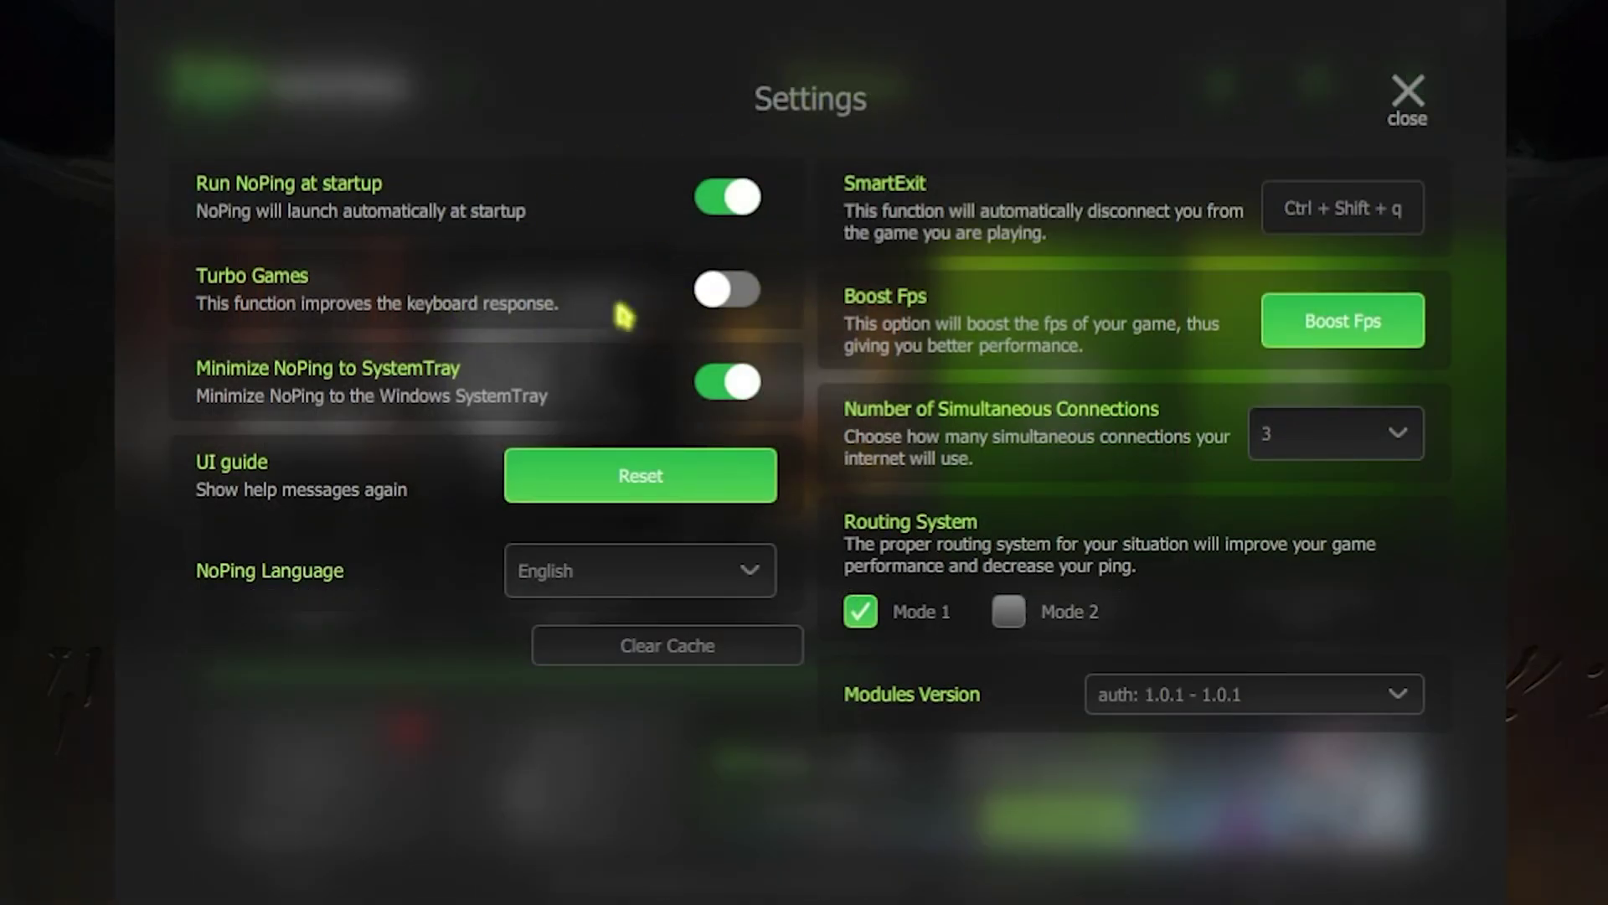
click(757, 306)
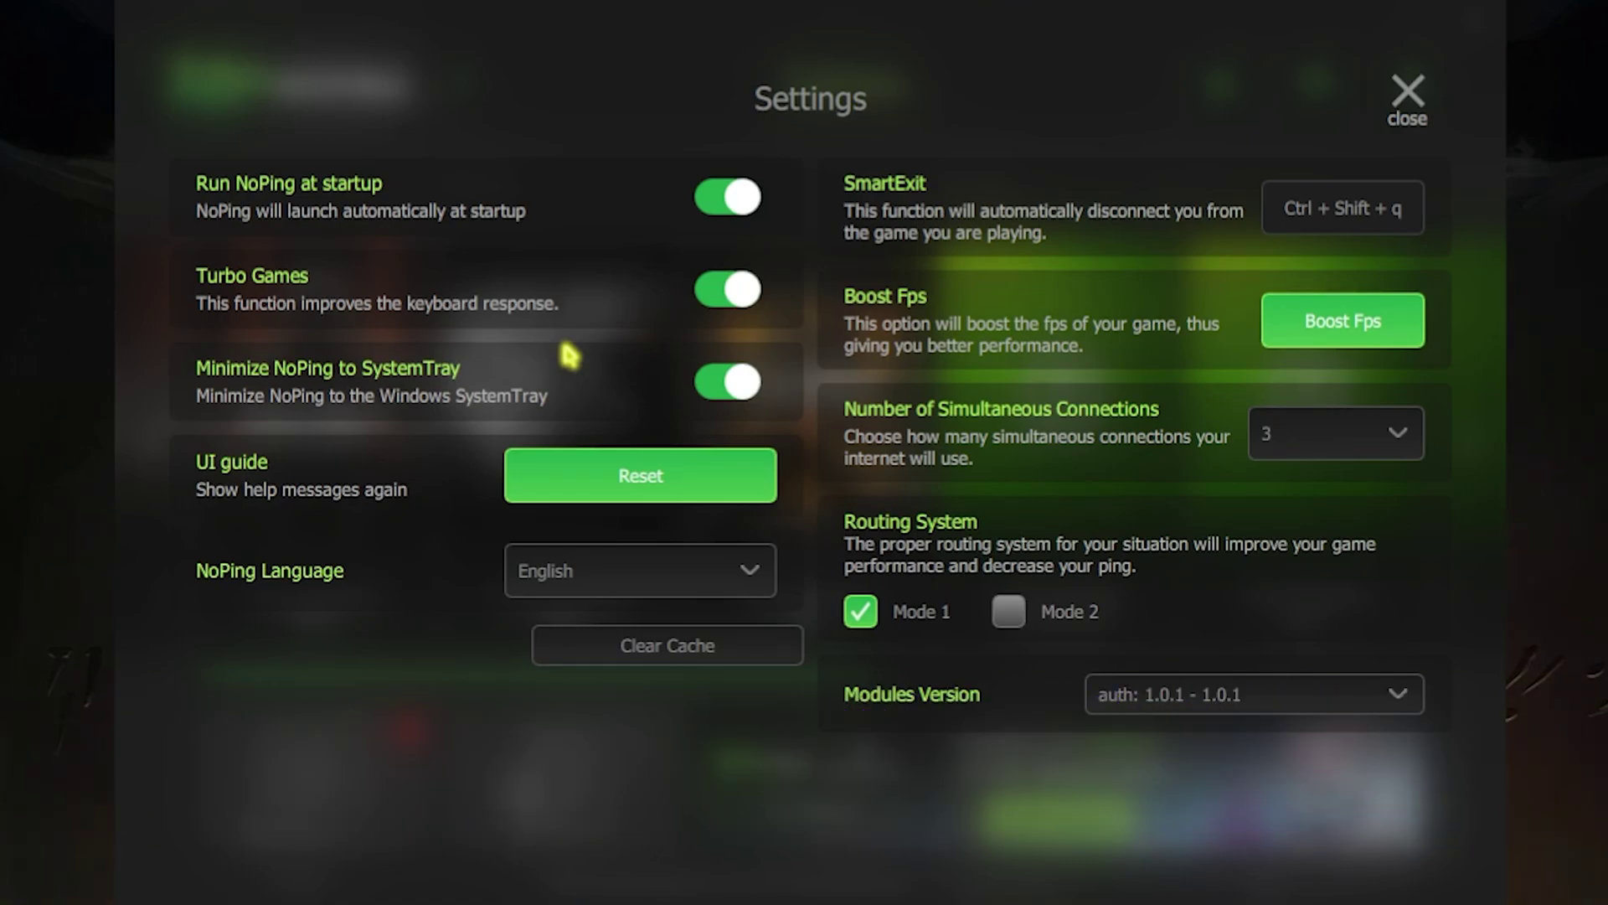
click(1371, 343)
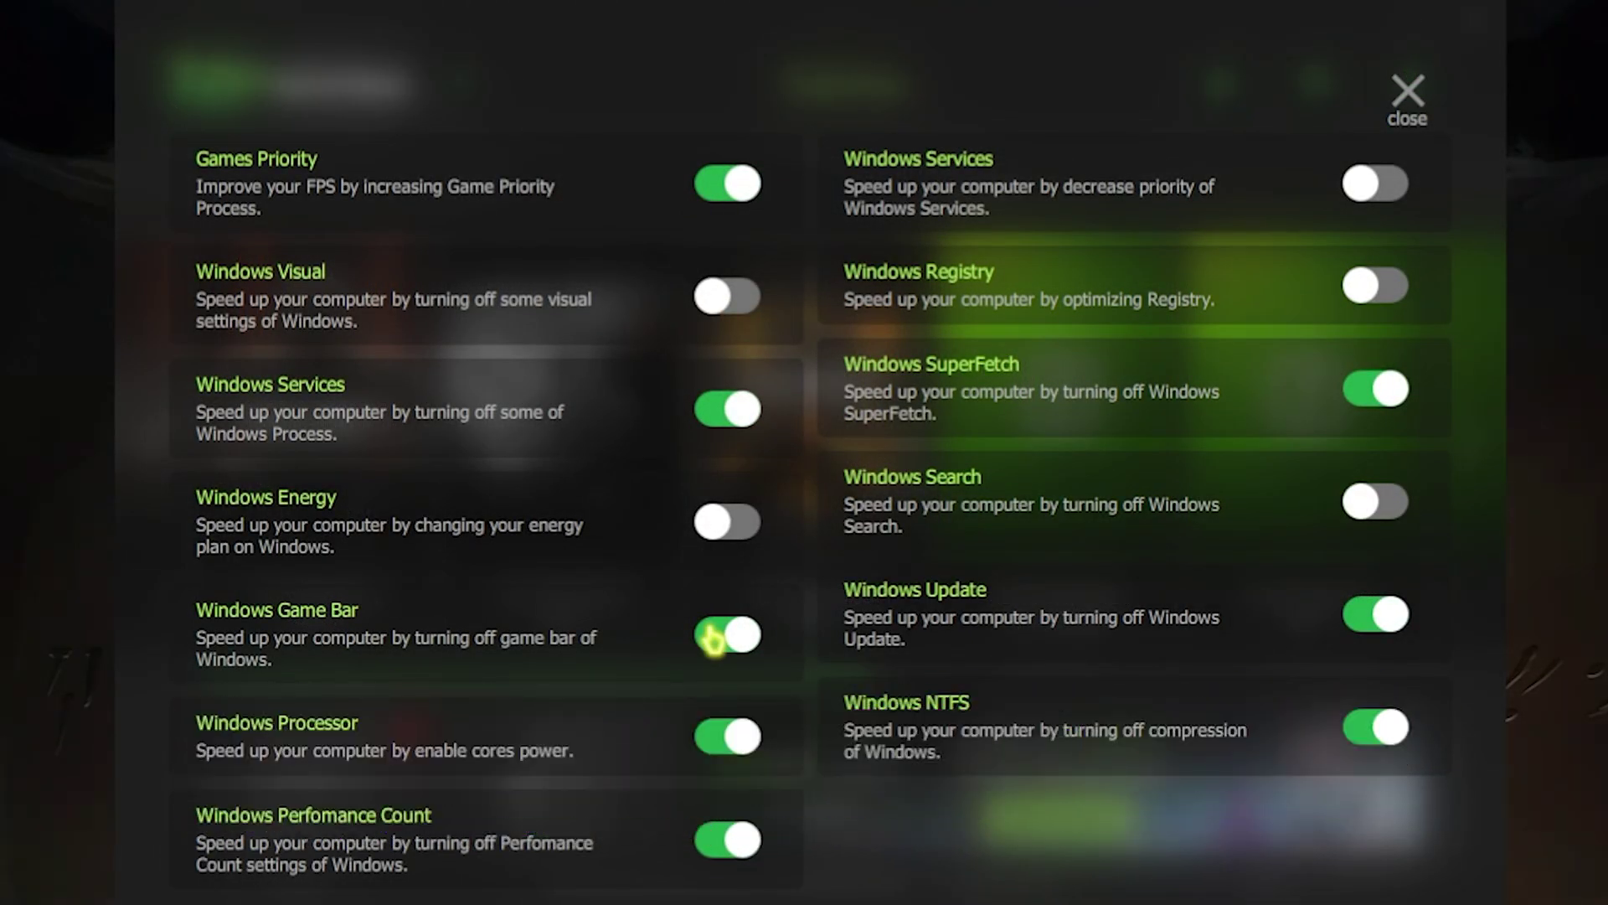
click(1408, 101)
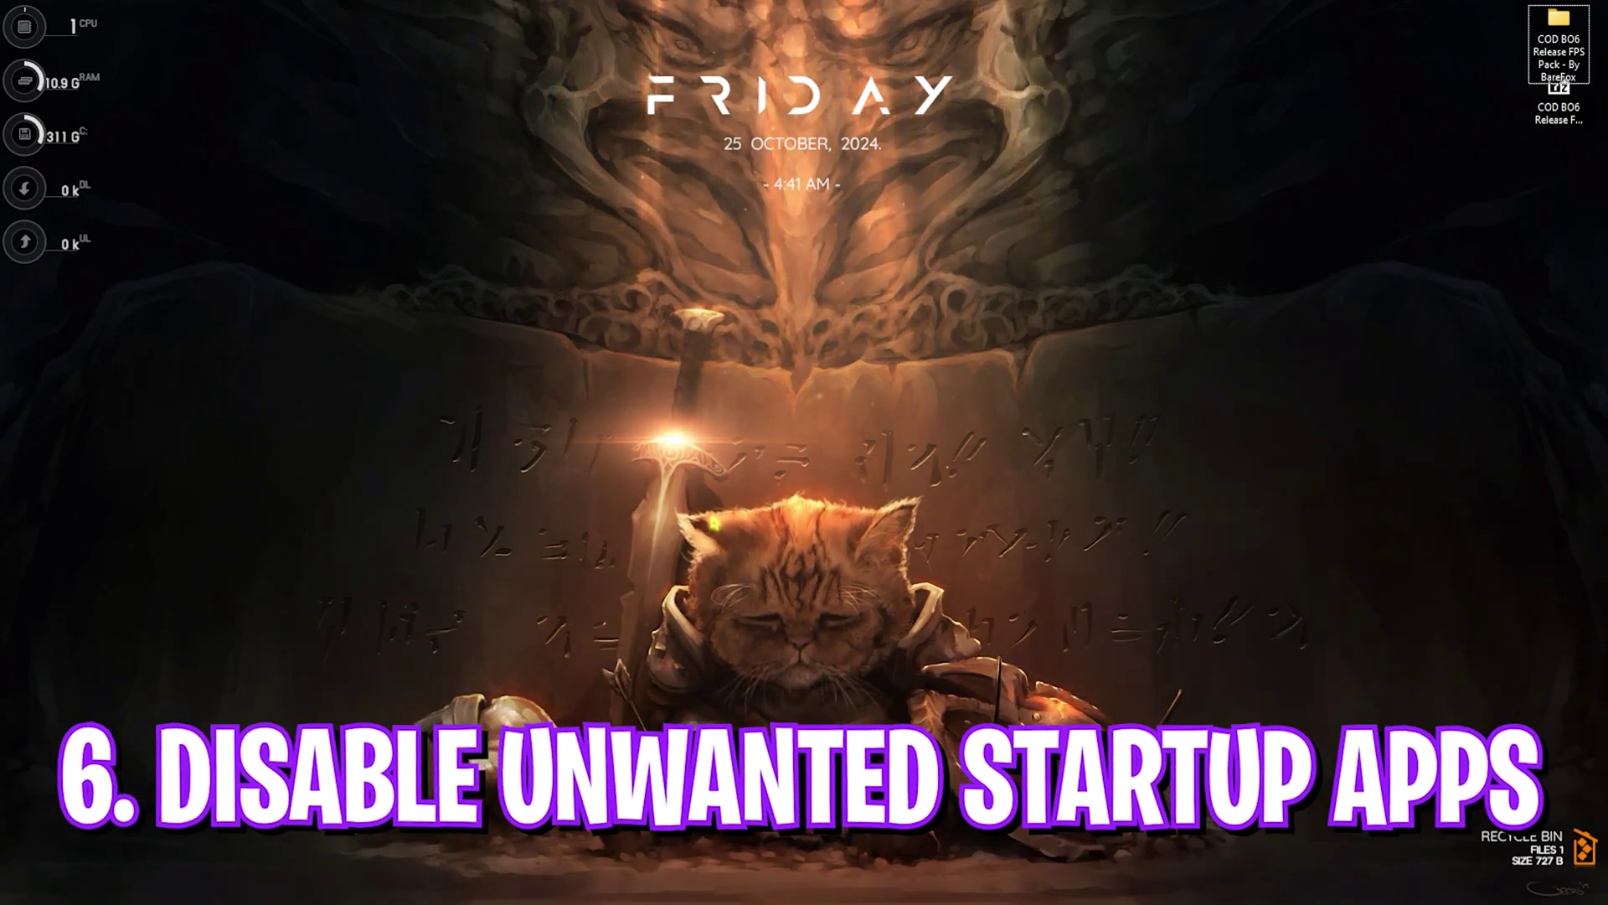
- Open Task Manager's list of startup apps and maximize the window to review them
key(ctrl+shift+Escape)
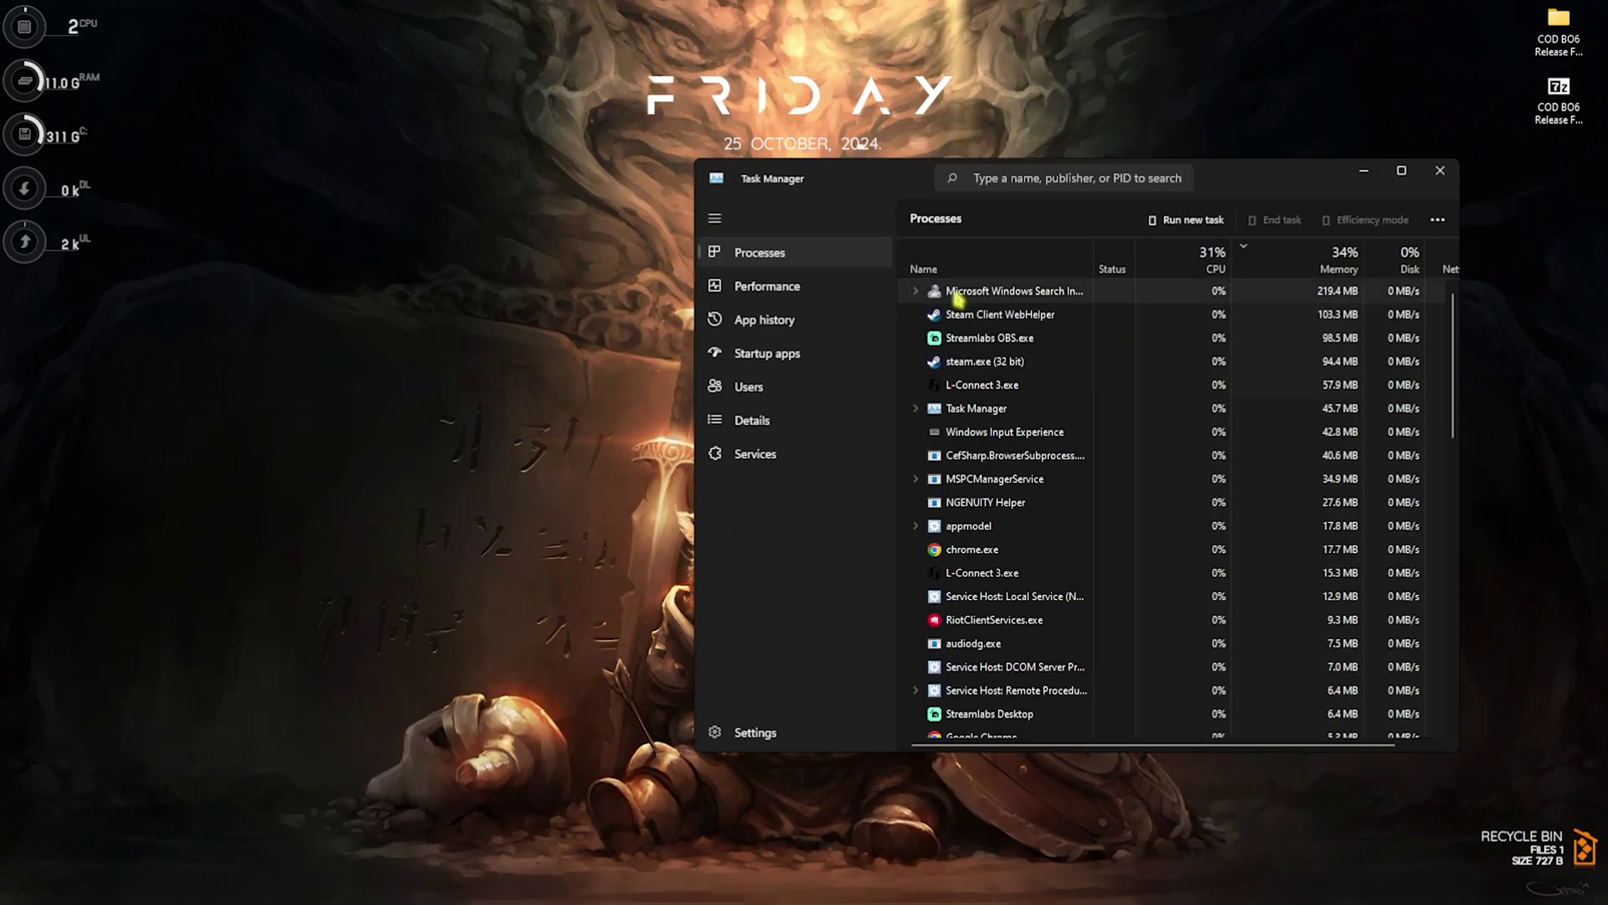
click(764, 352)
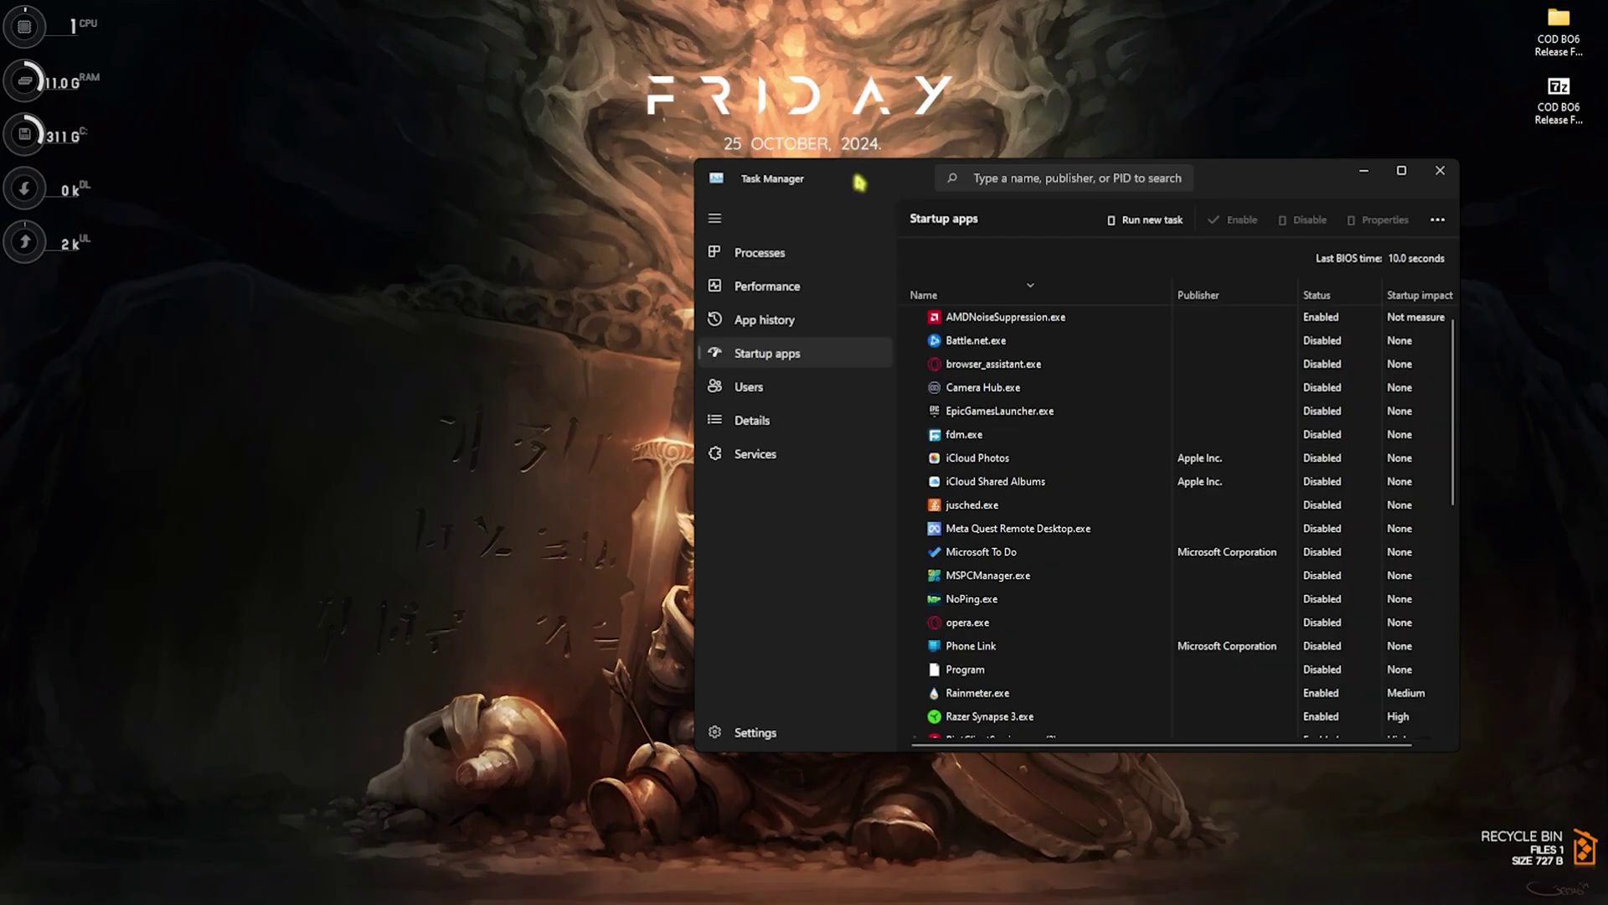
double_click(859, 182)
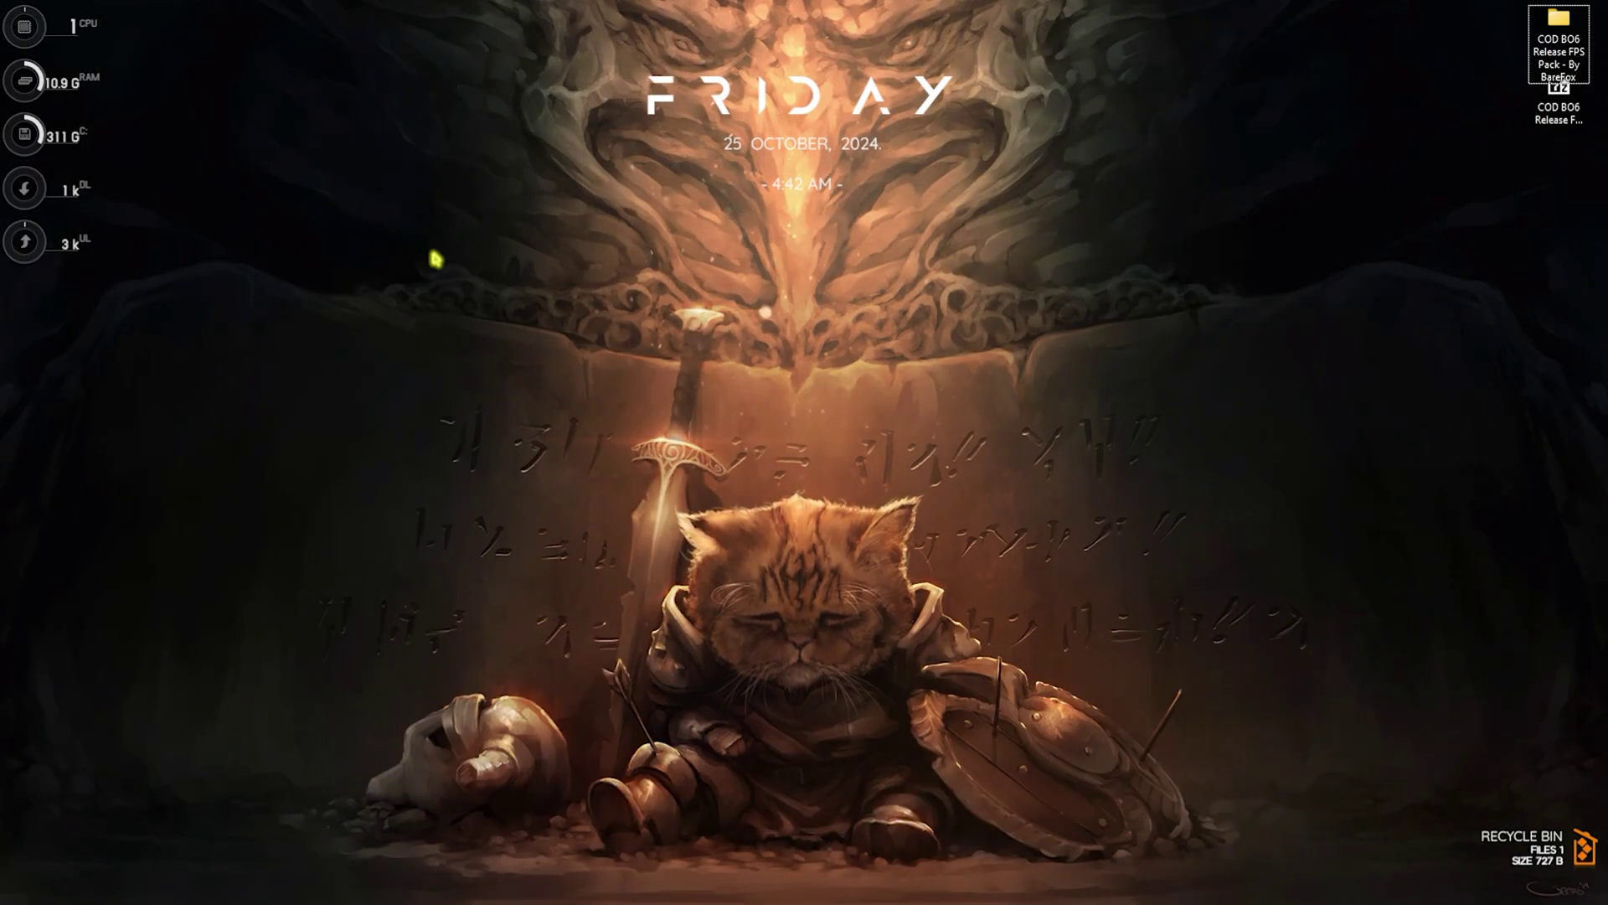
- Open Windows' appearance and performance settings, bring up the Virtual Memory settings and select the C: drive's initial paging file size
key(super)
text(adjust the appearance and performance of Windows)
key(Return)
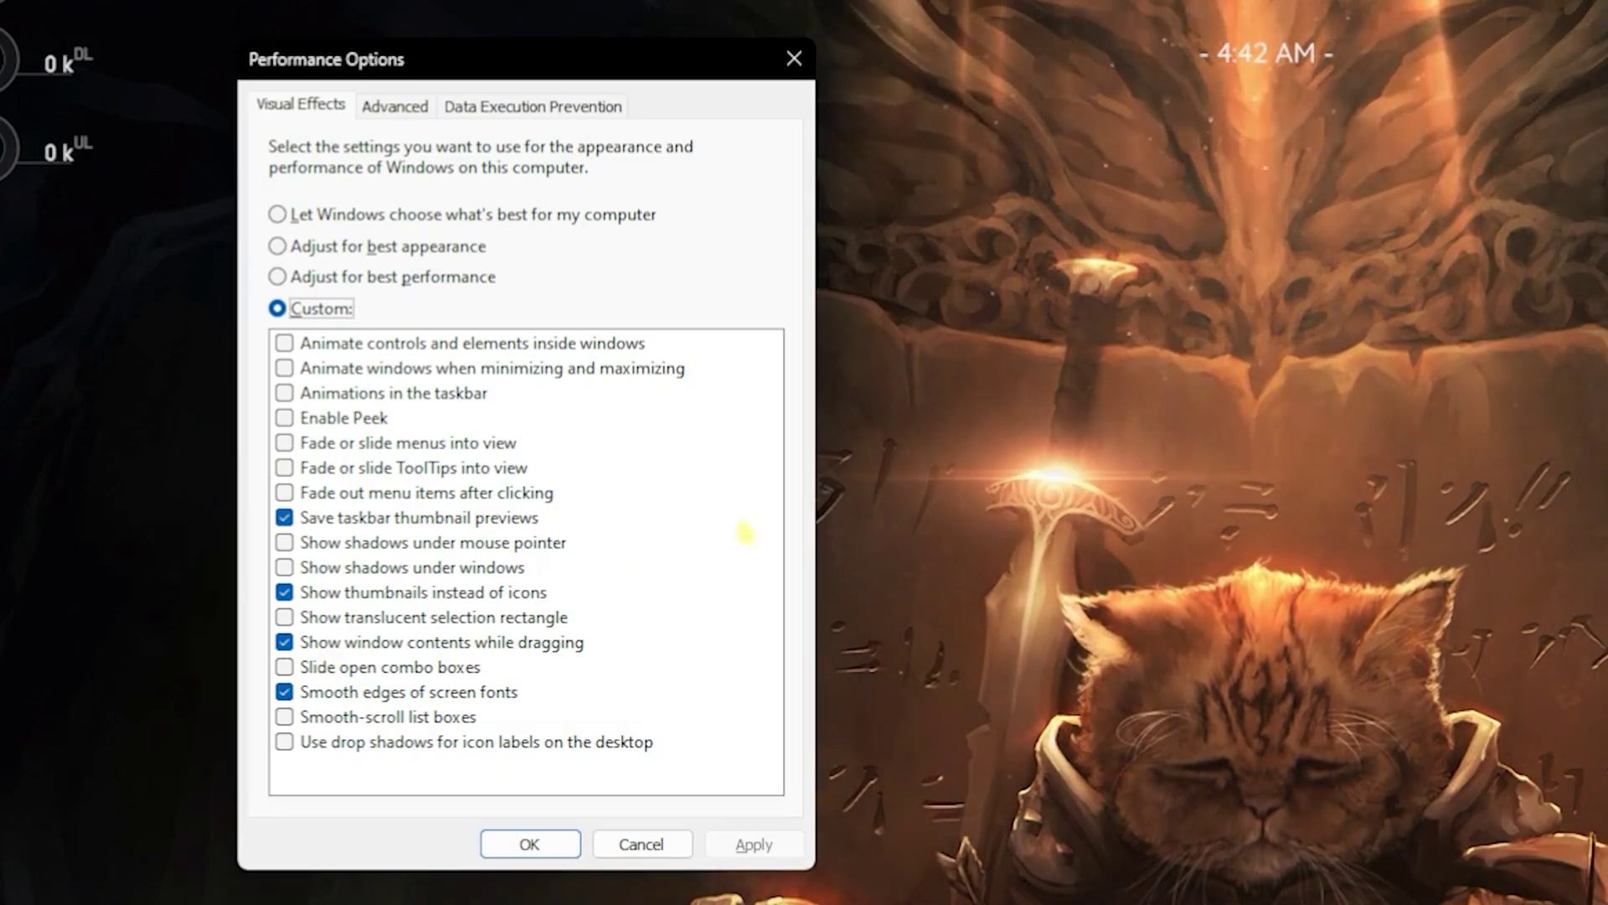
click(401, 106)
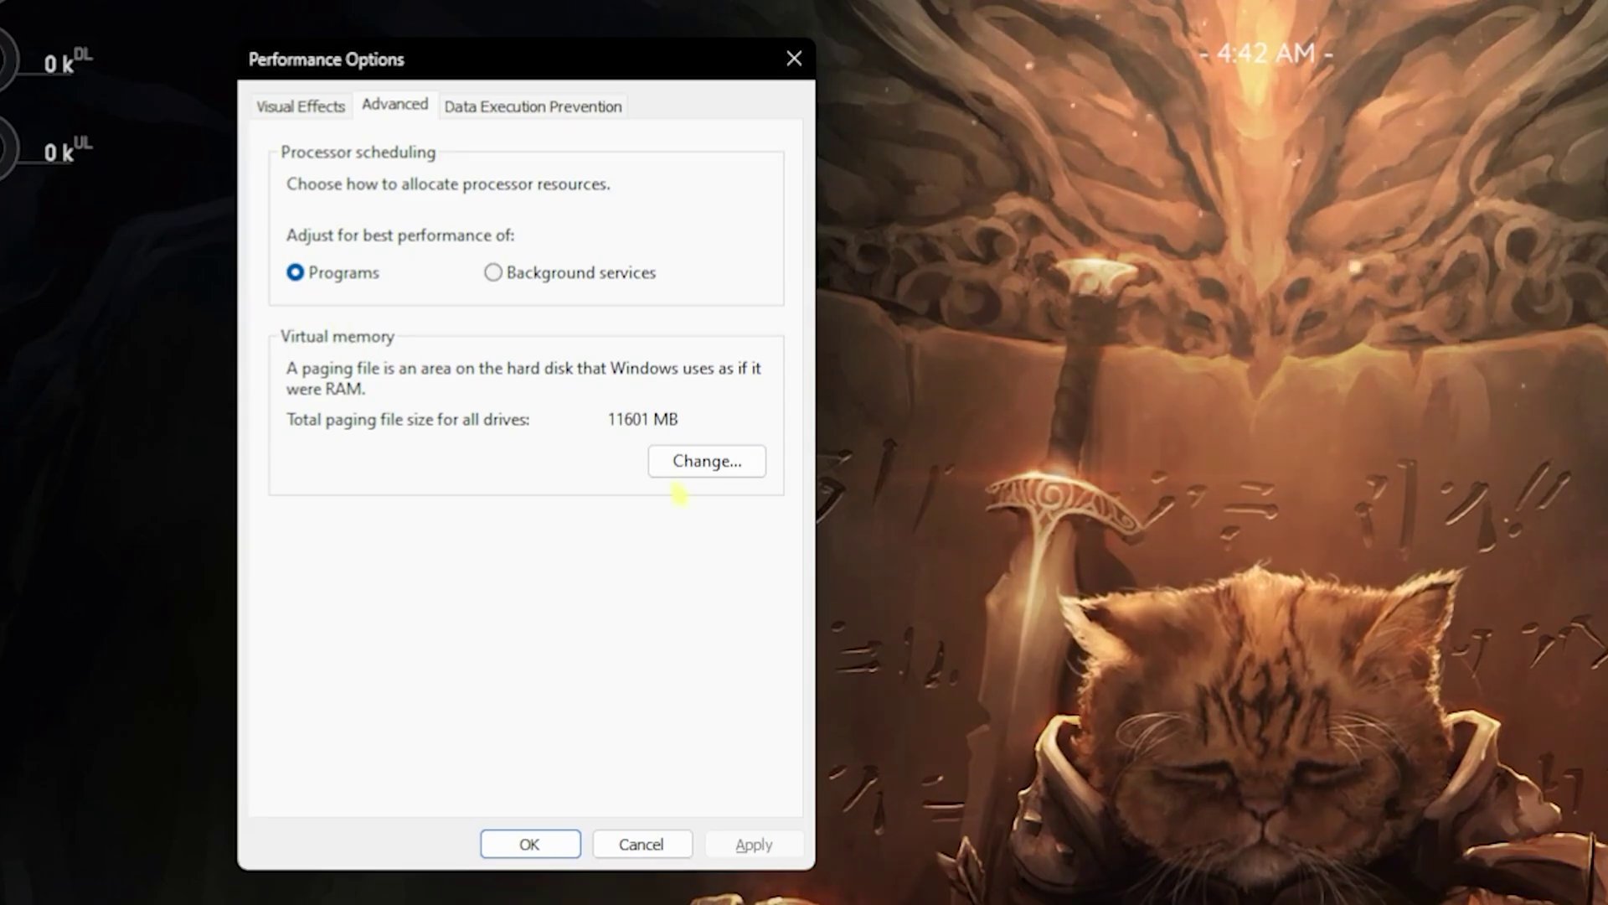
click(702, 461)
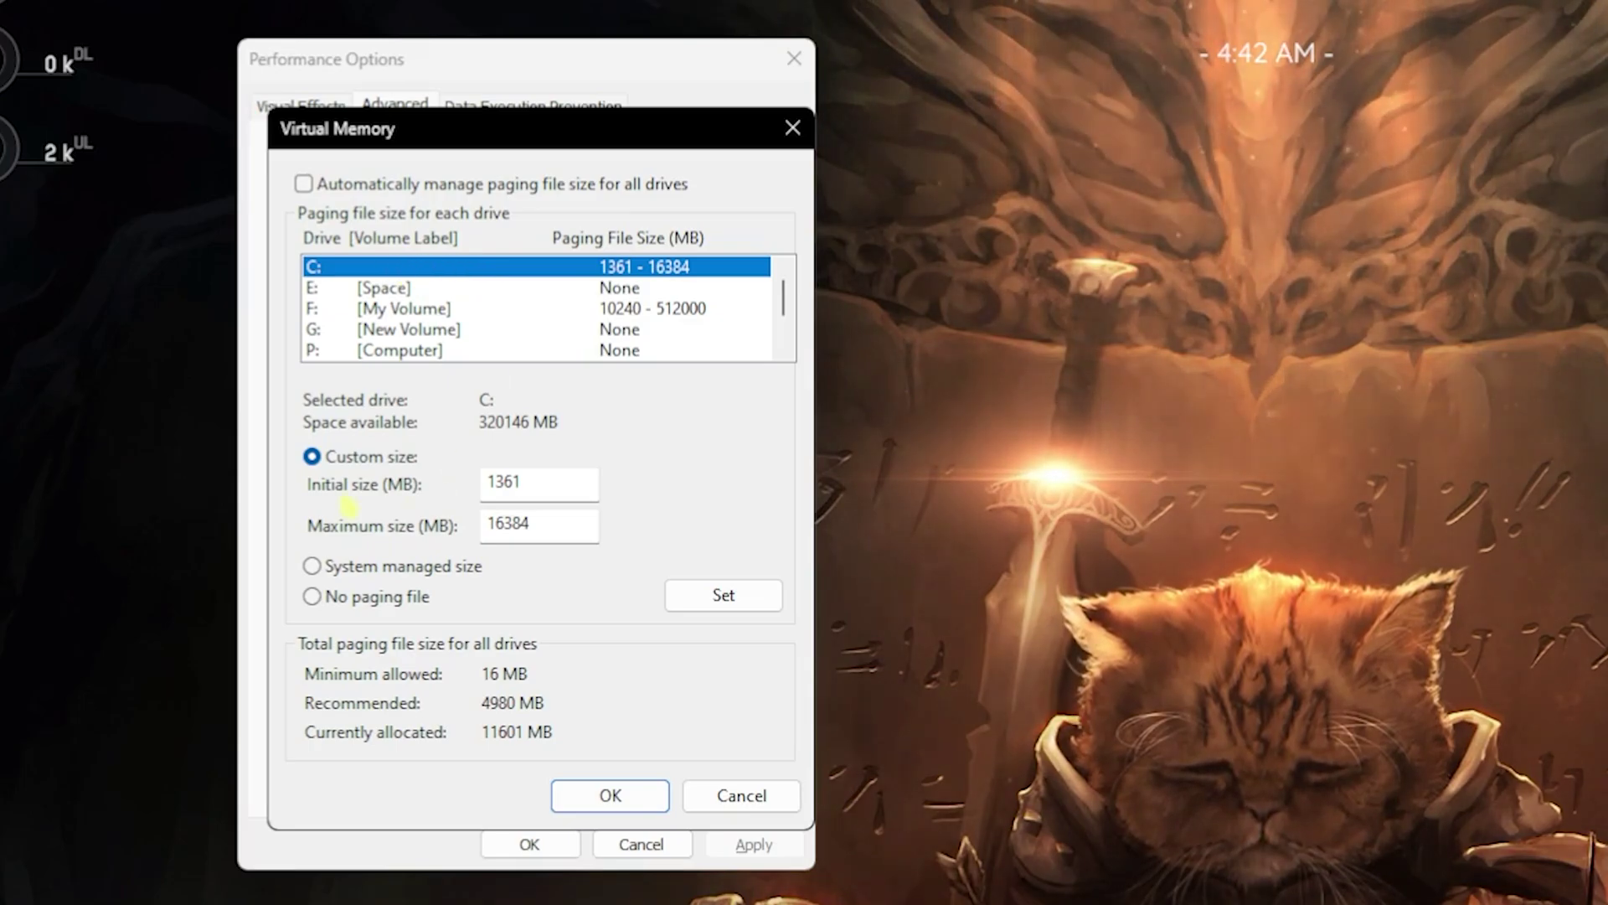
drag(553, 482, 461, 483)
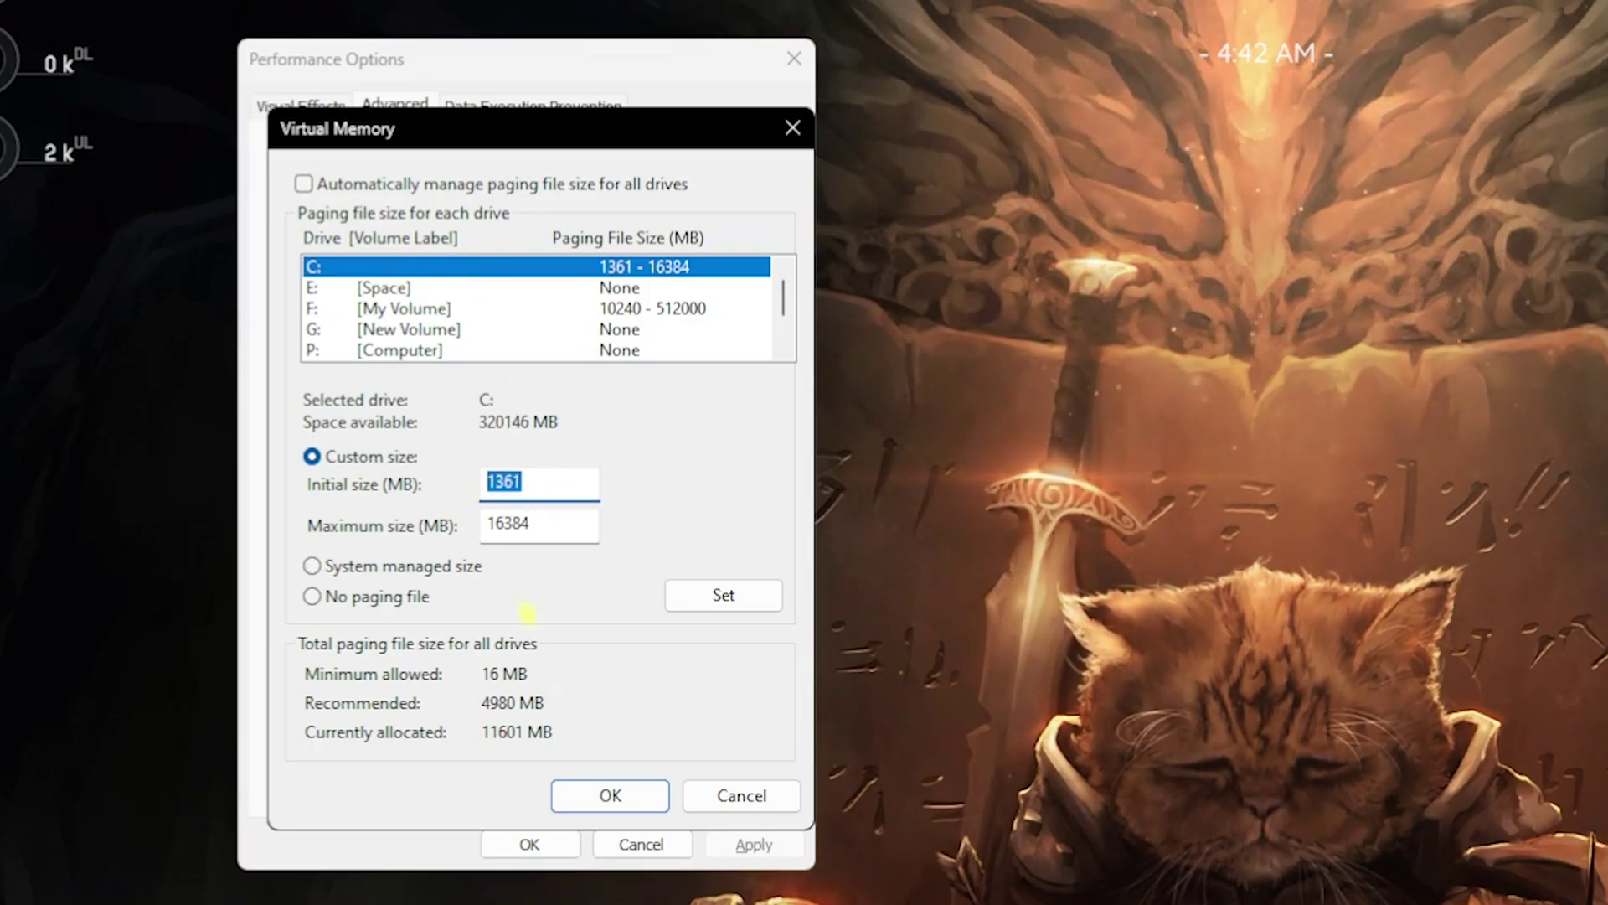
- Open Calculator, multiply 32 by 1024 and divide the result by 2
key(super)
text(calculator)
key(Return)
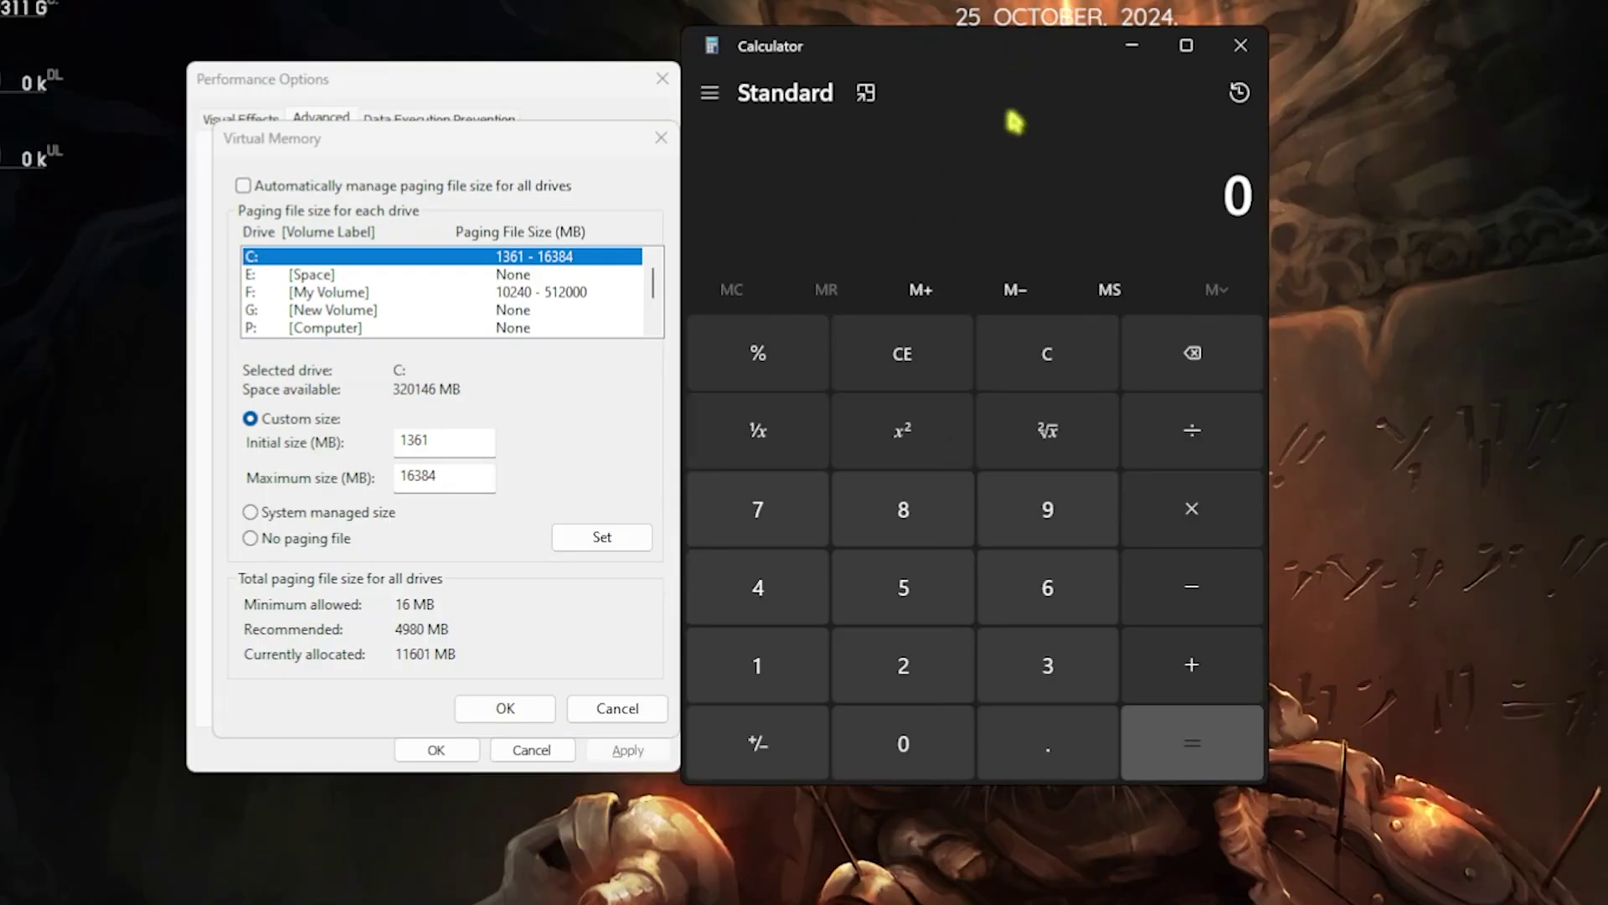
click(1245, 745)
text(2*1024=)
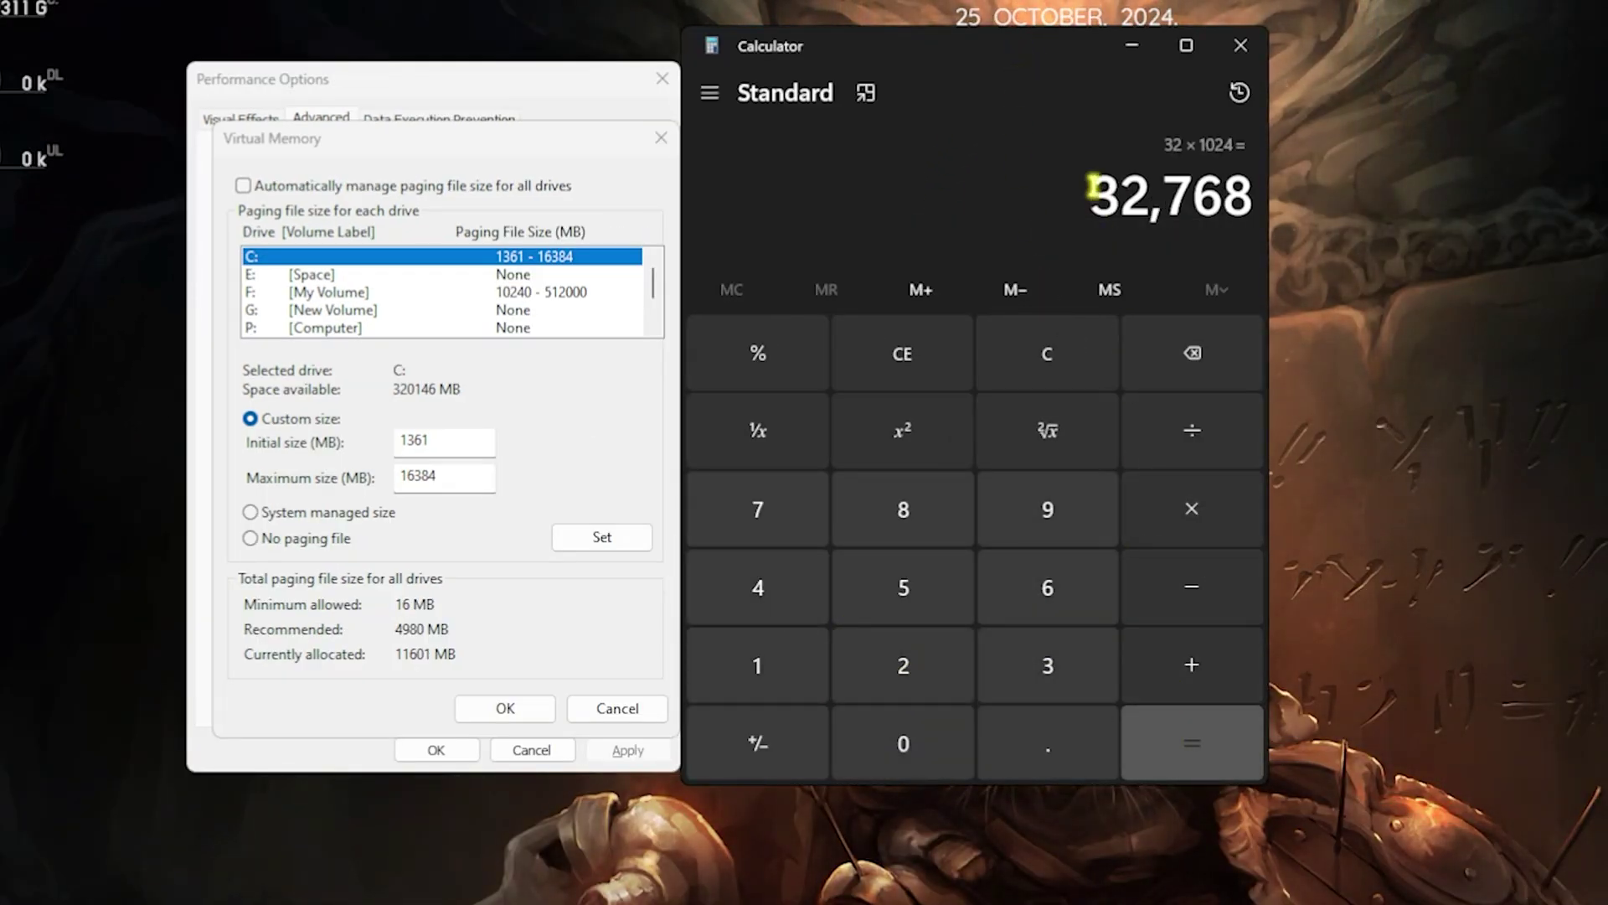
click(1192, 430)
click(959, 670)
click(1163, 744)
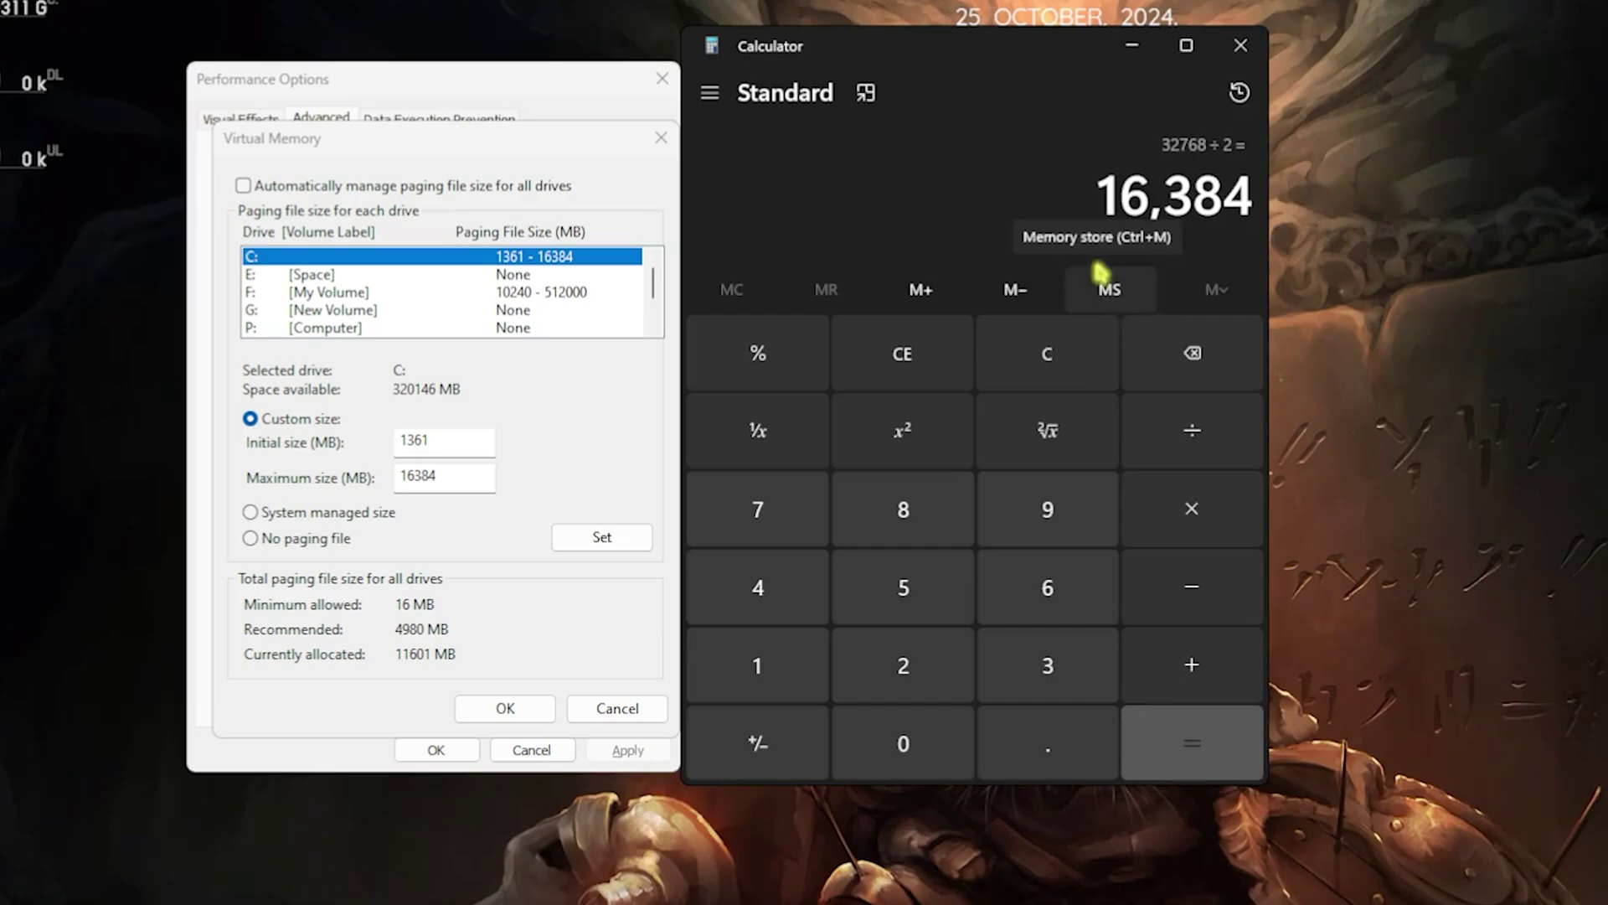
- Apply the C: drive's custom paging file size with a 16384 MB maximum, close Calculator and confirm Performance Options
click(482, 490)
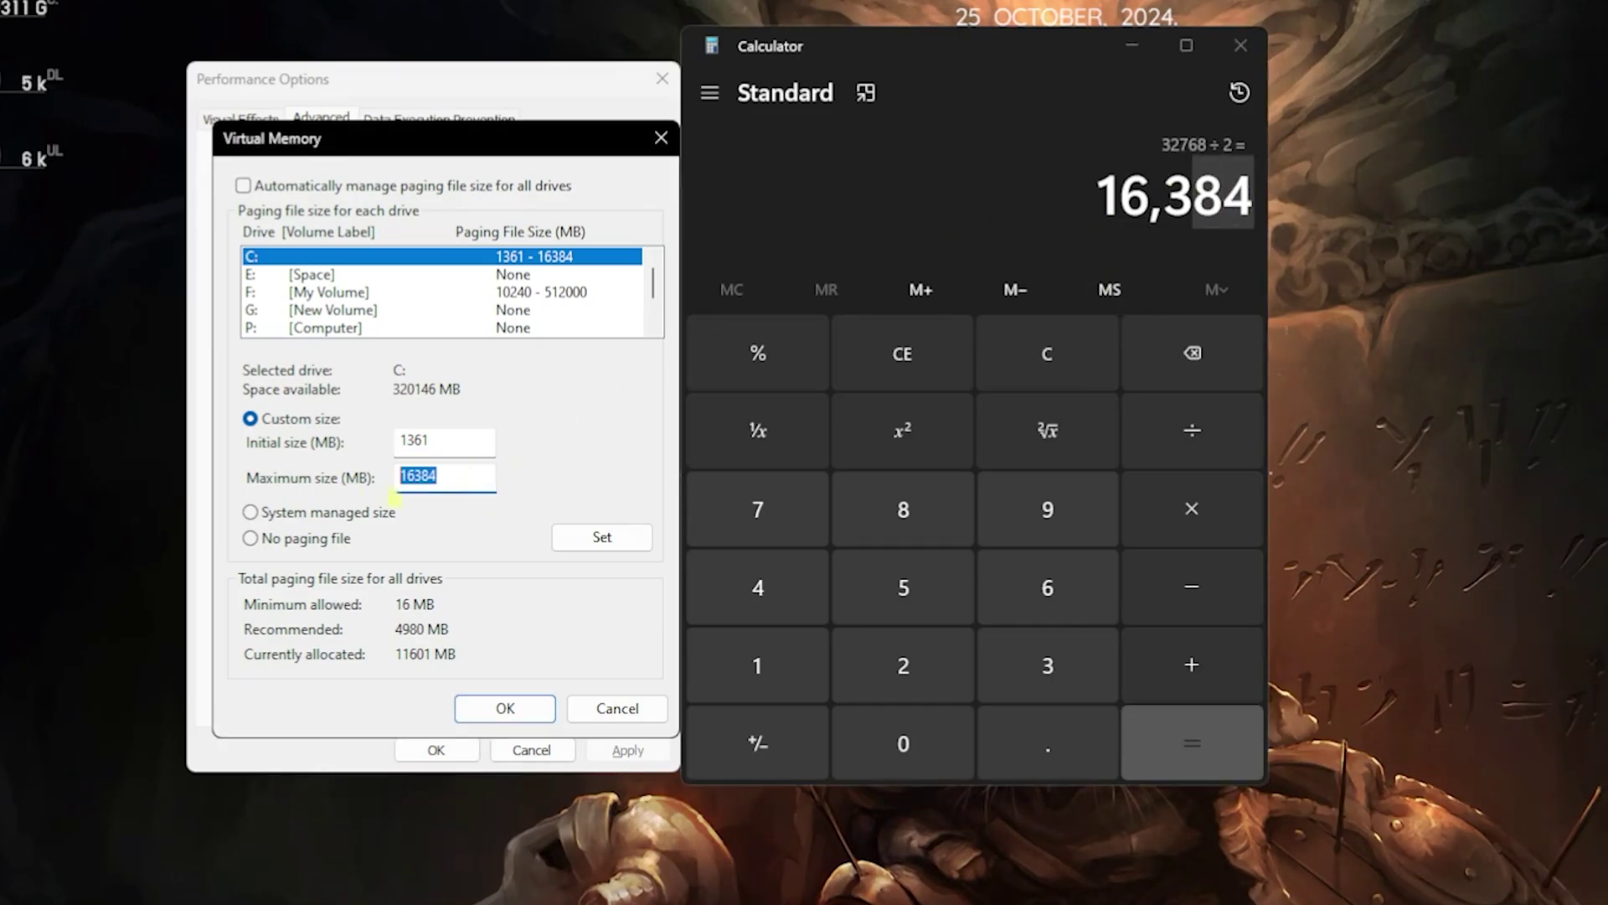
click(595, 535)
click(486, 711)
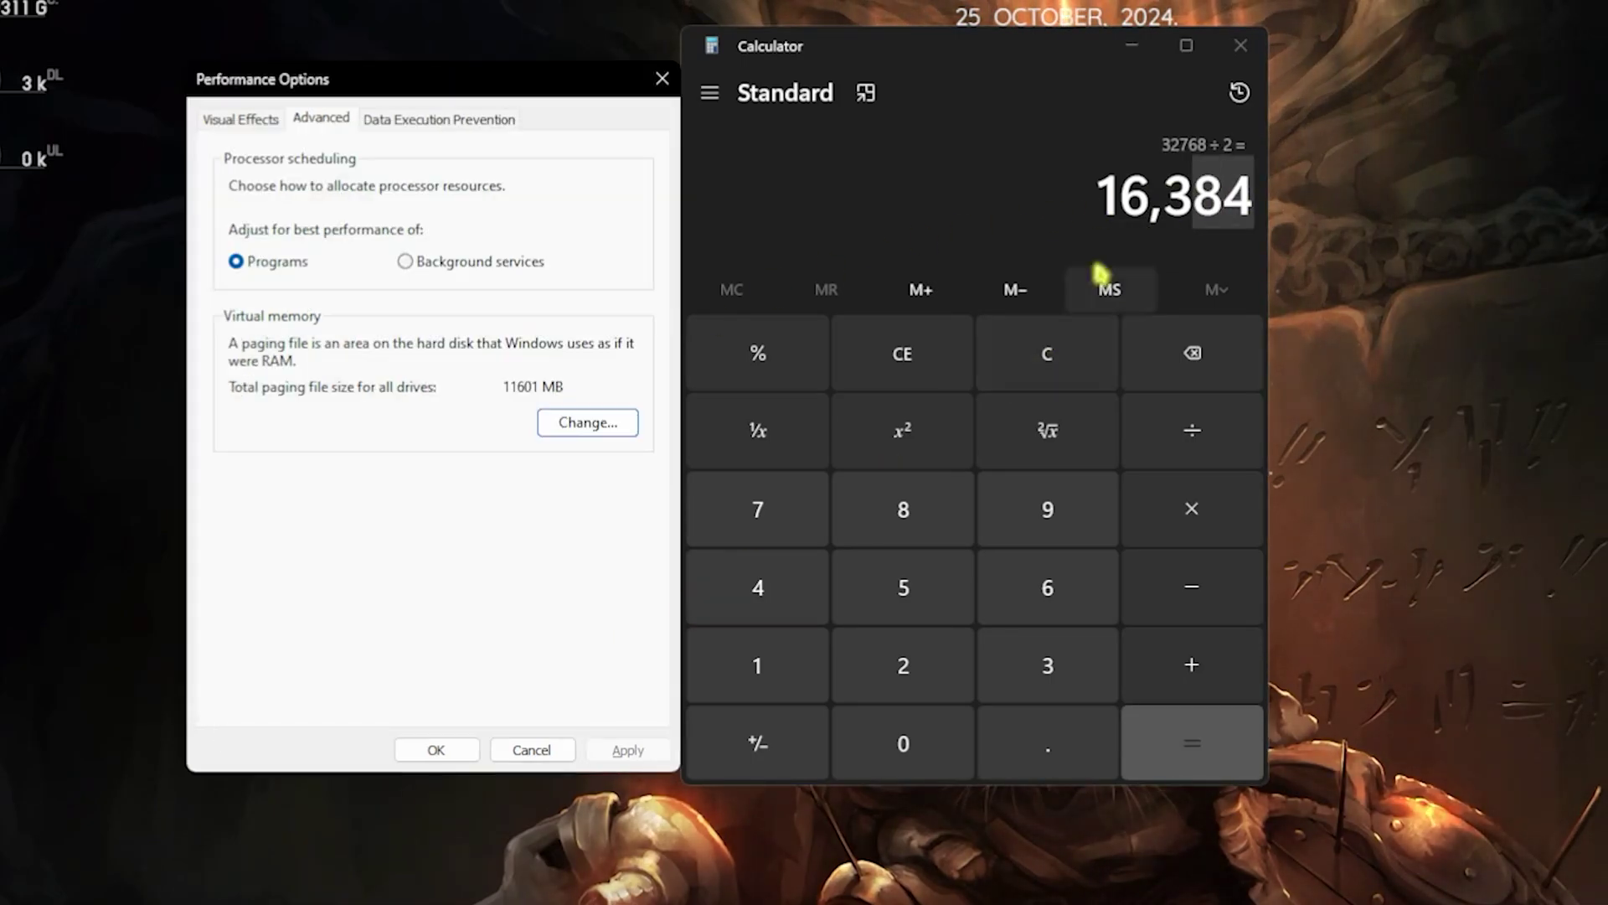
click(1239, 46)
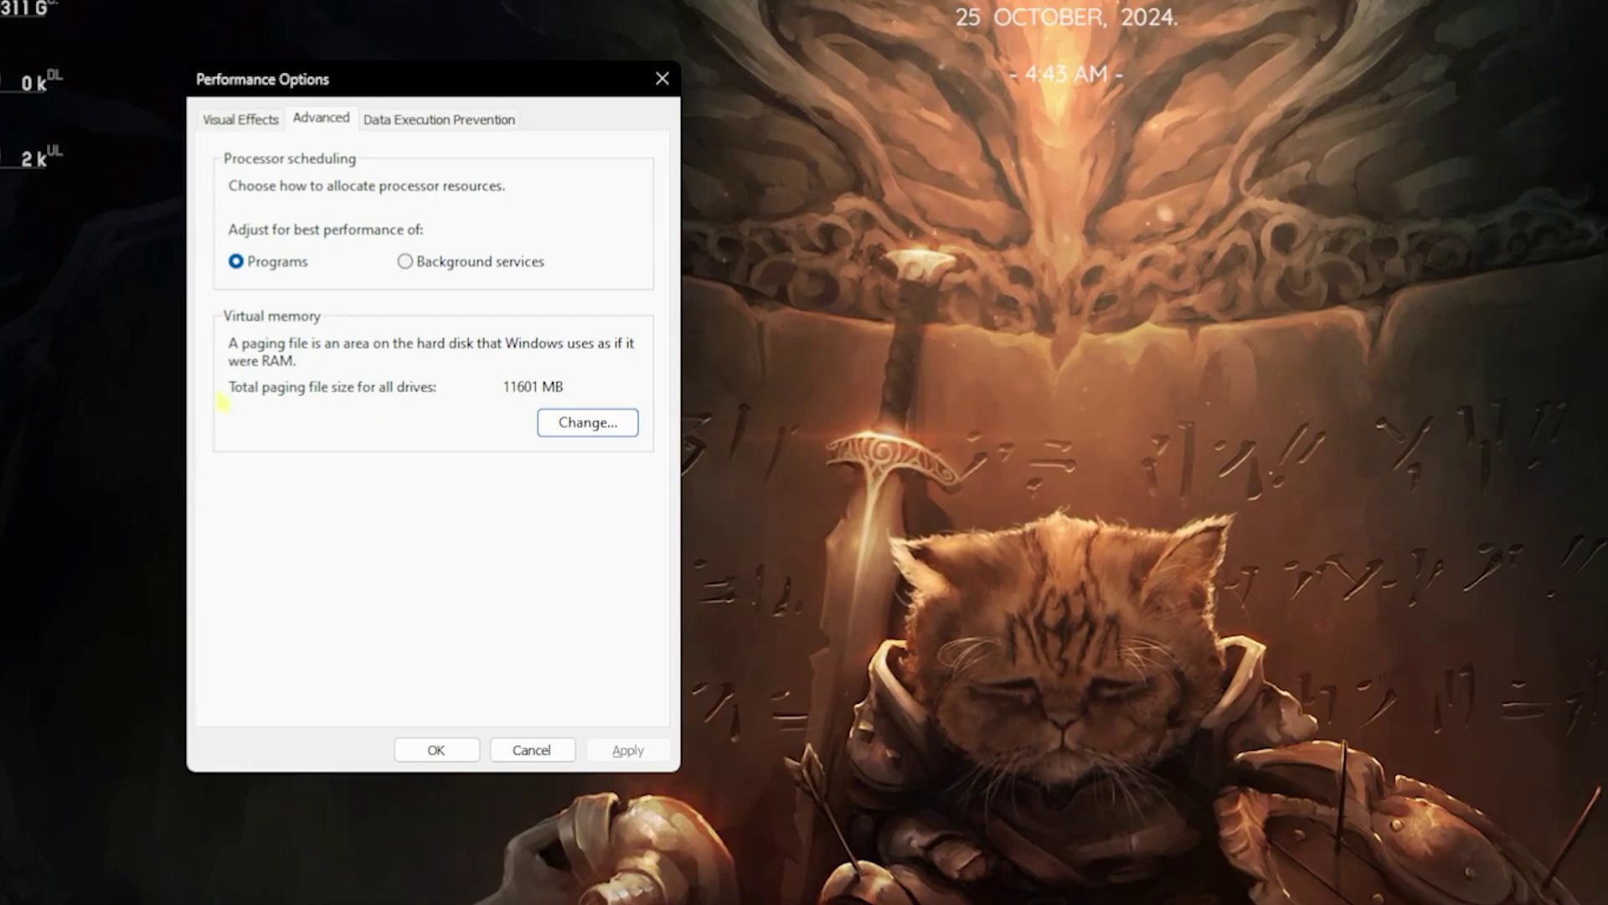
click(409, 747)
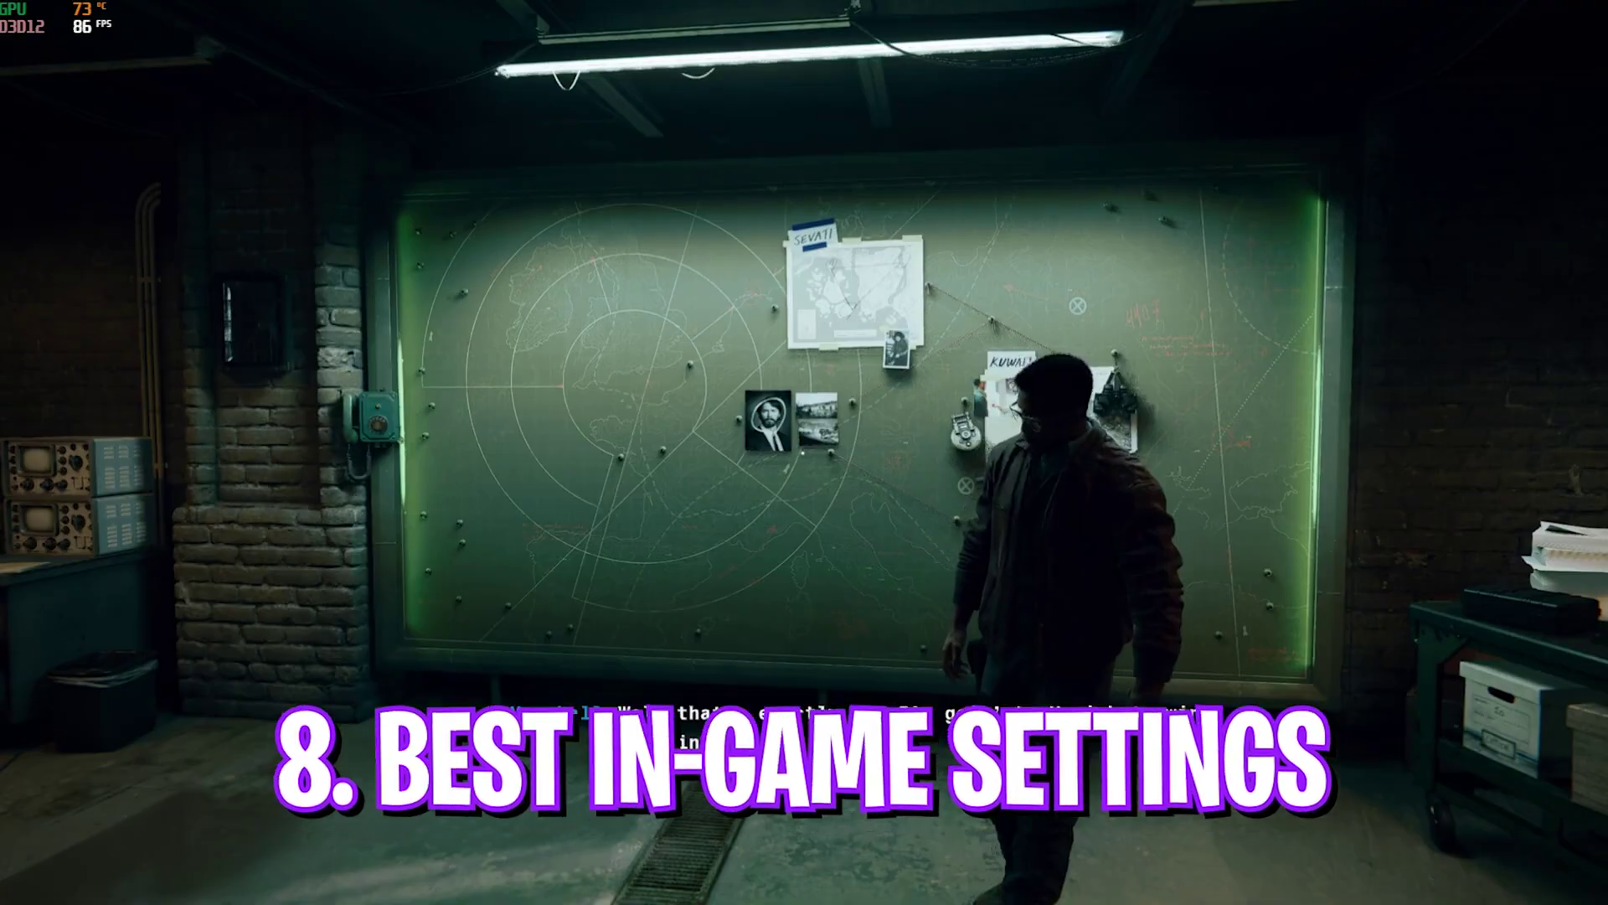
- Pause the Black Ops 6 campaign and open the game's Graphics settings at the Display options
key(Escape)
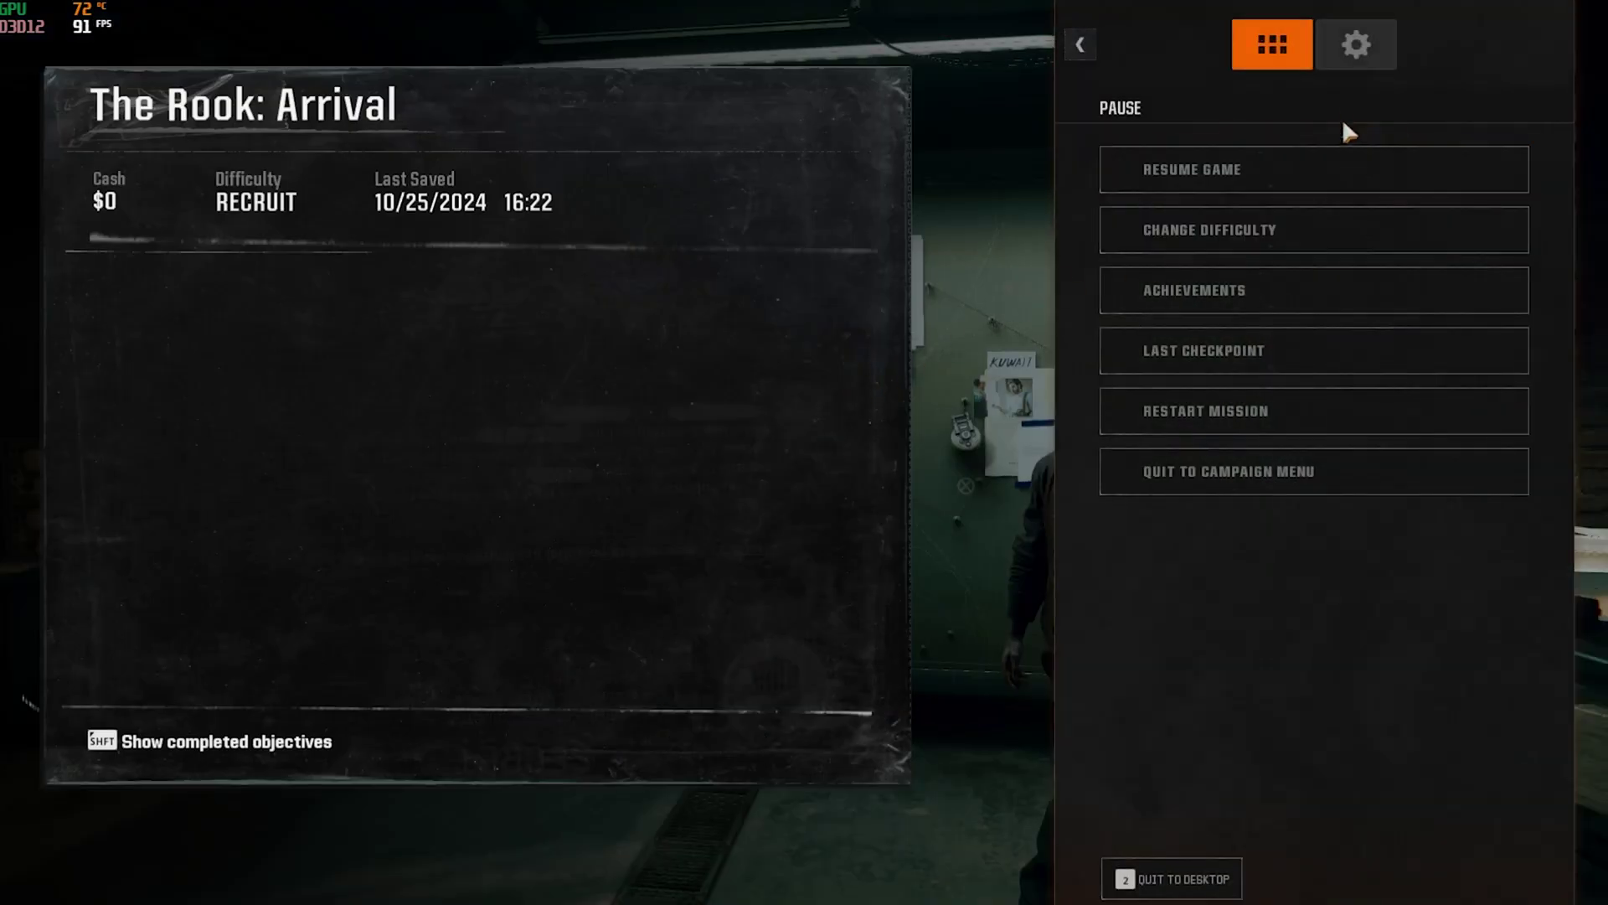
click(1353, 61)
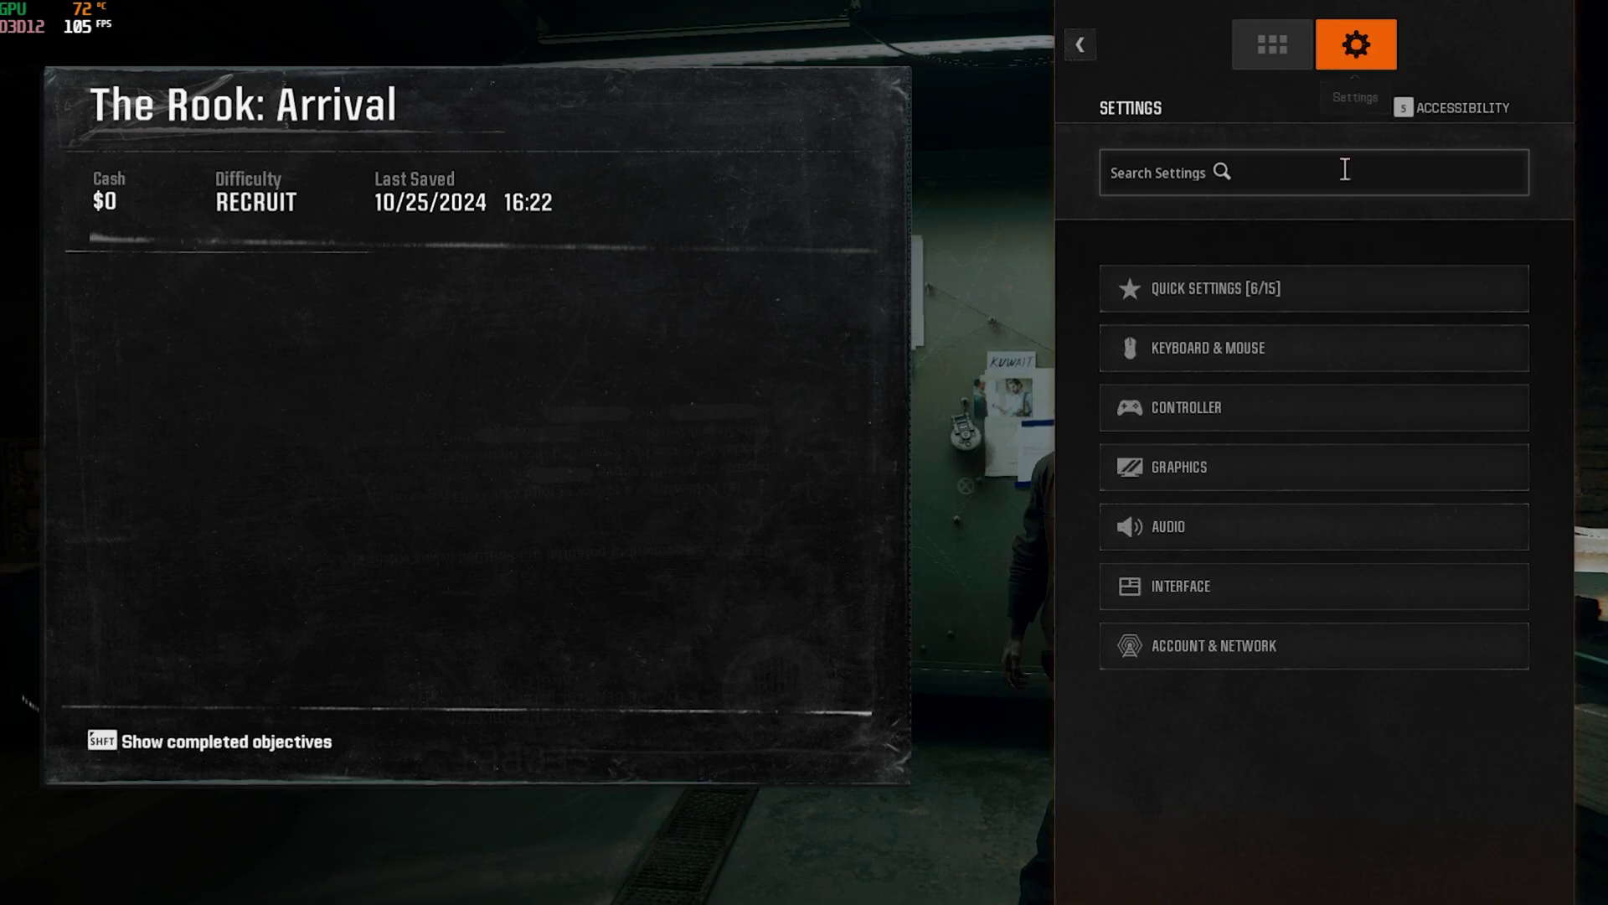
click(1215, 467)
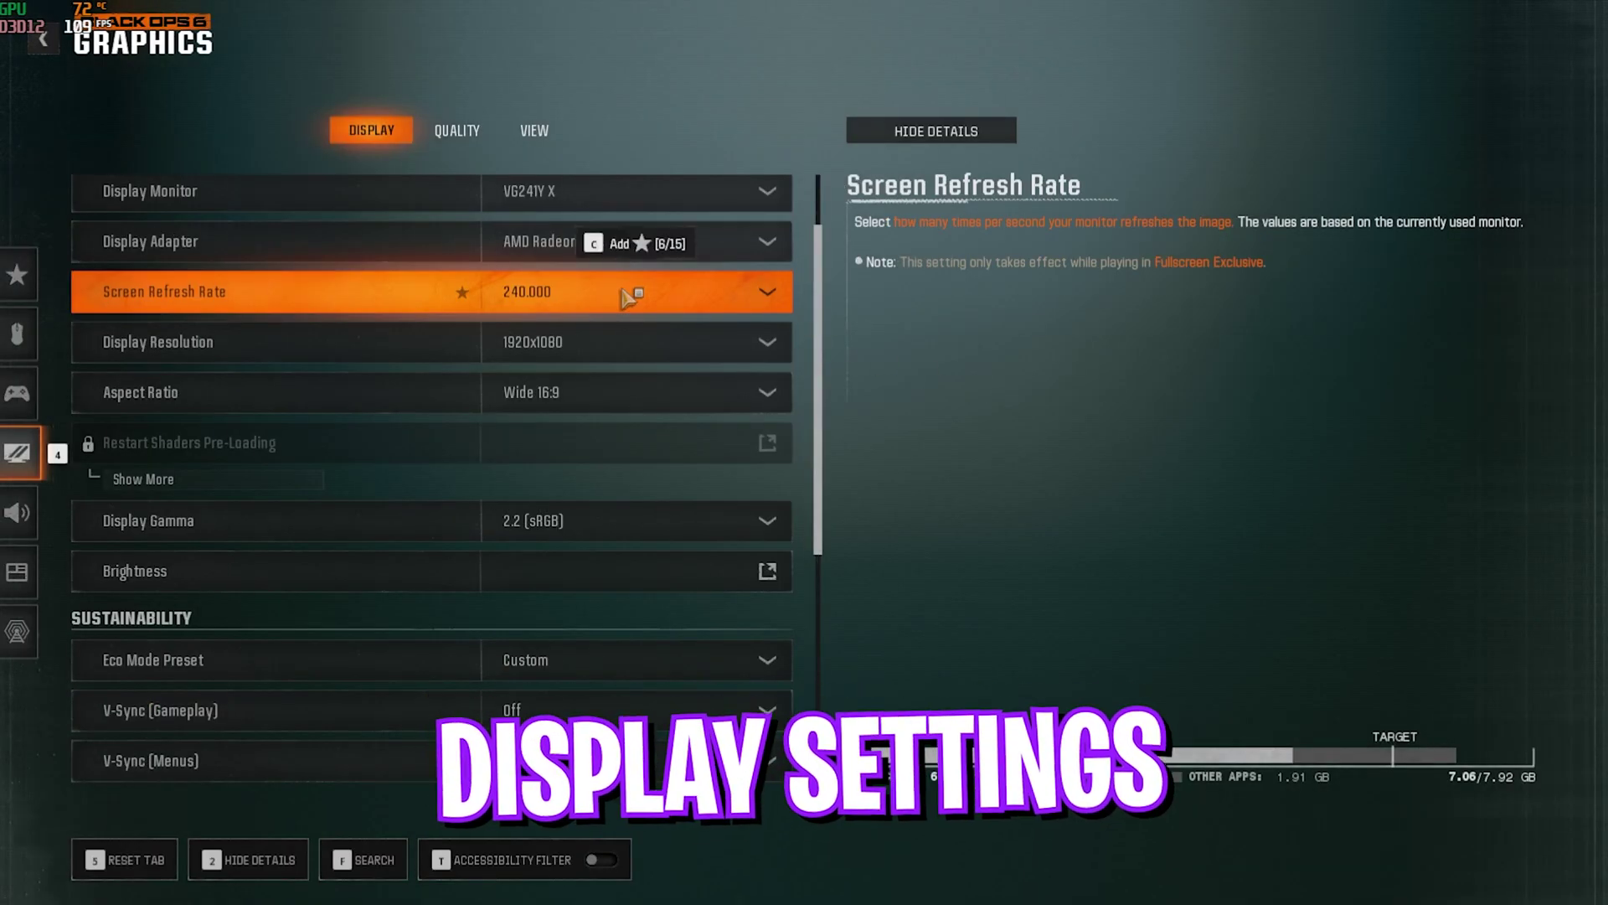
- Set the Screen Refresh Rate to 240.000
scroll(587, 239, up, 1)
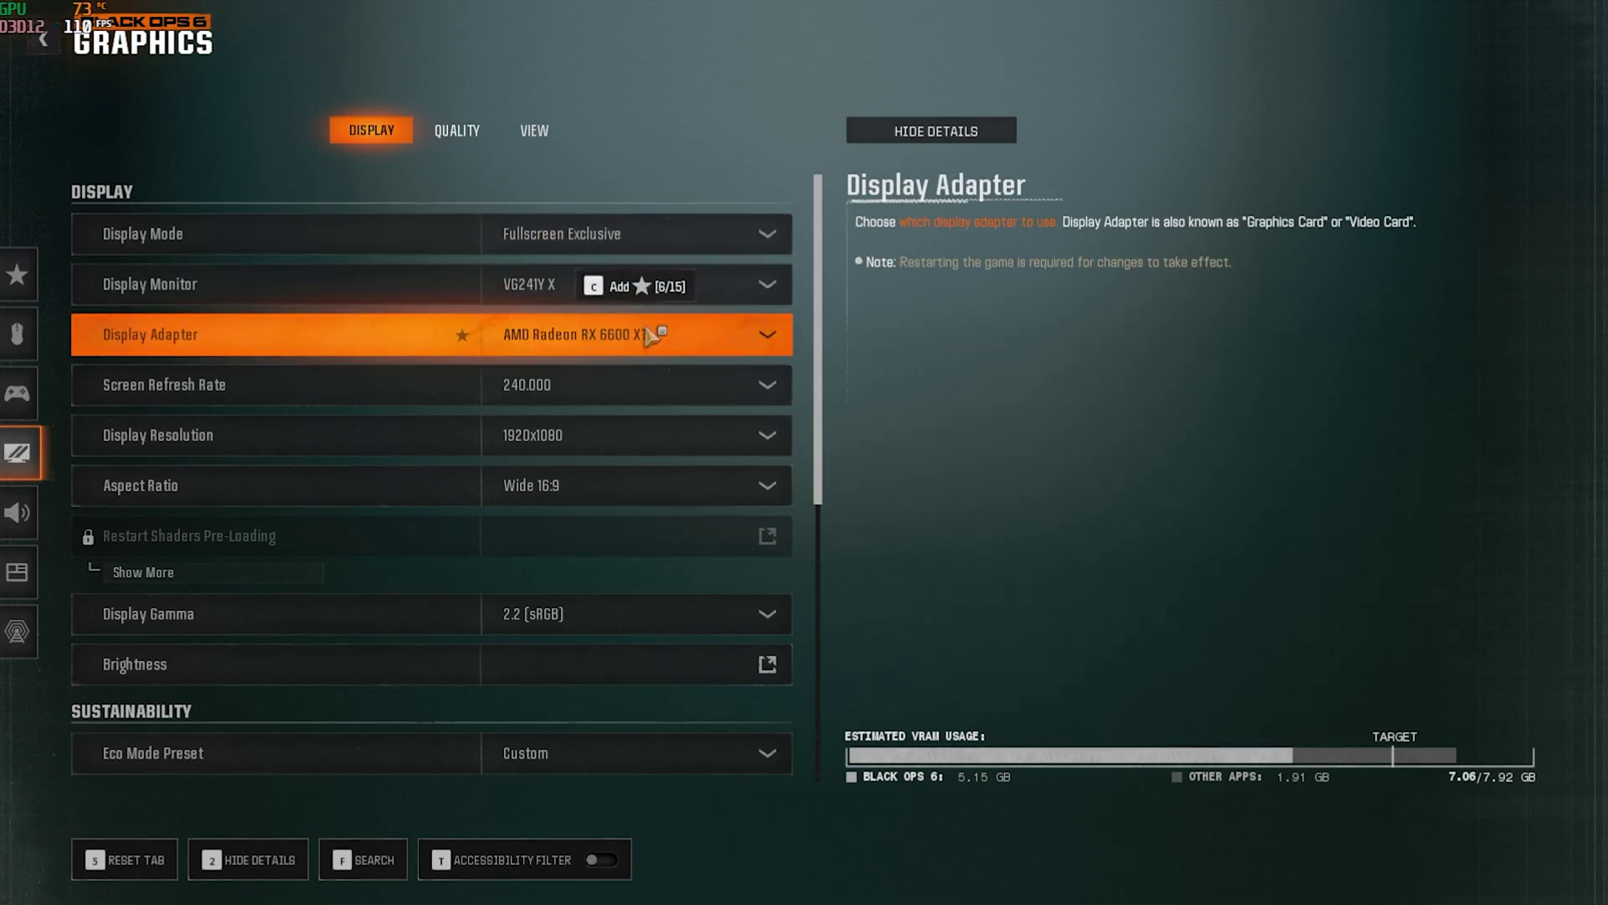
click(575, 384)
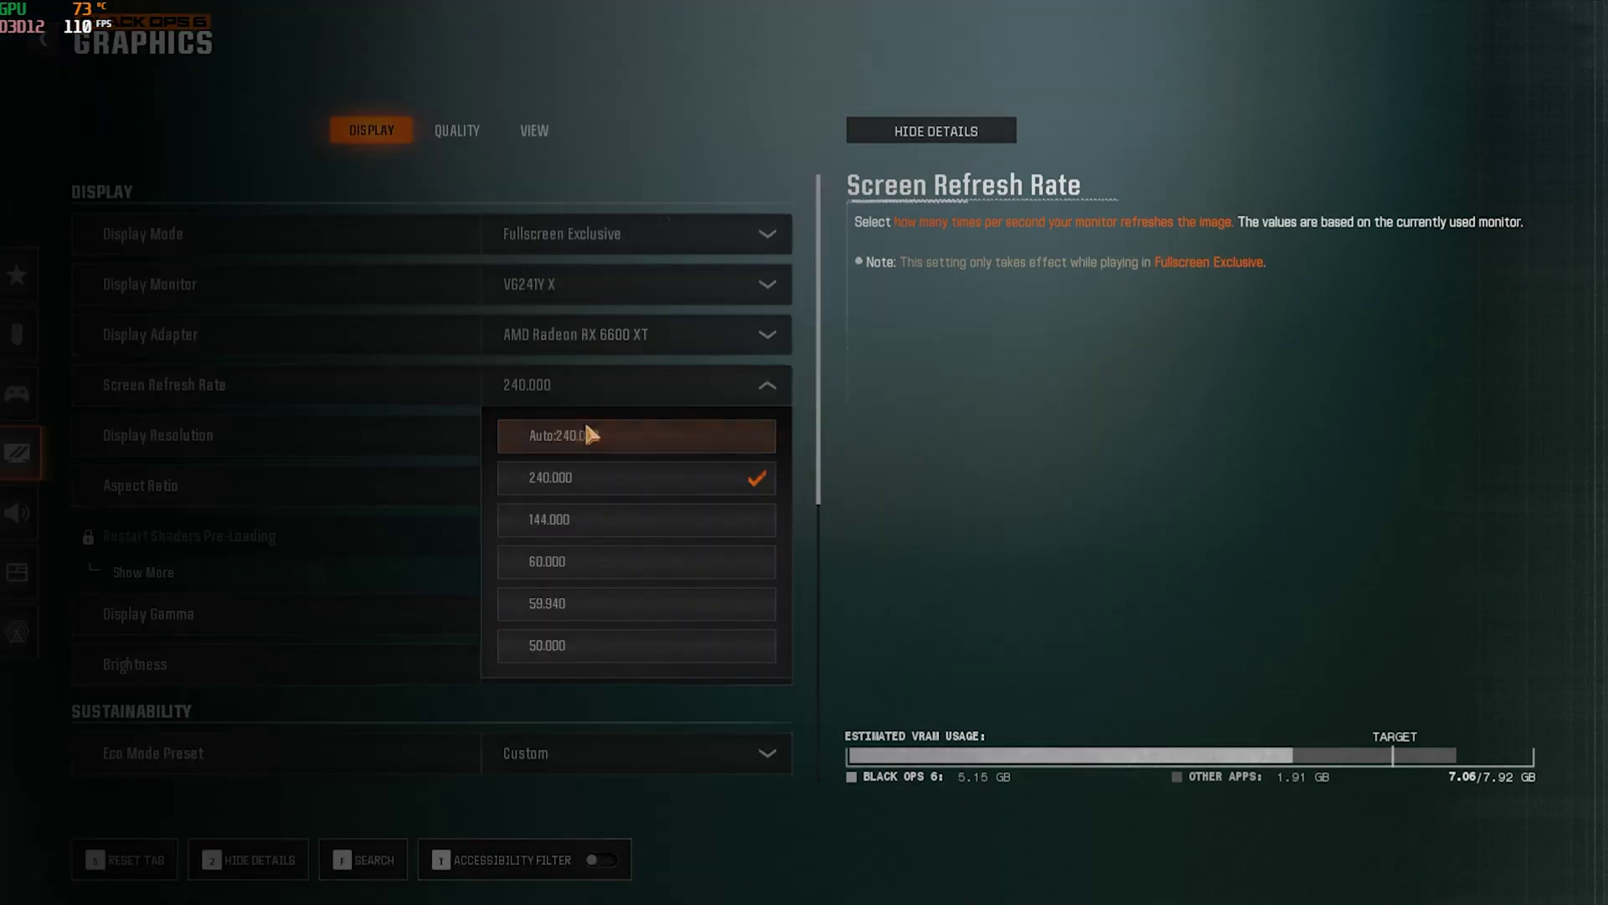
click(576, 484)
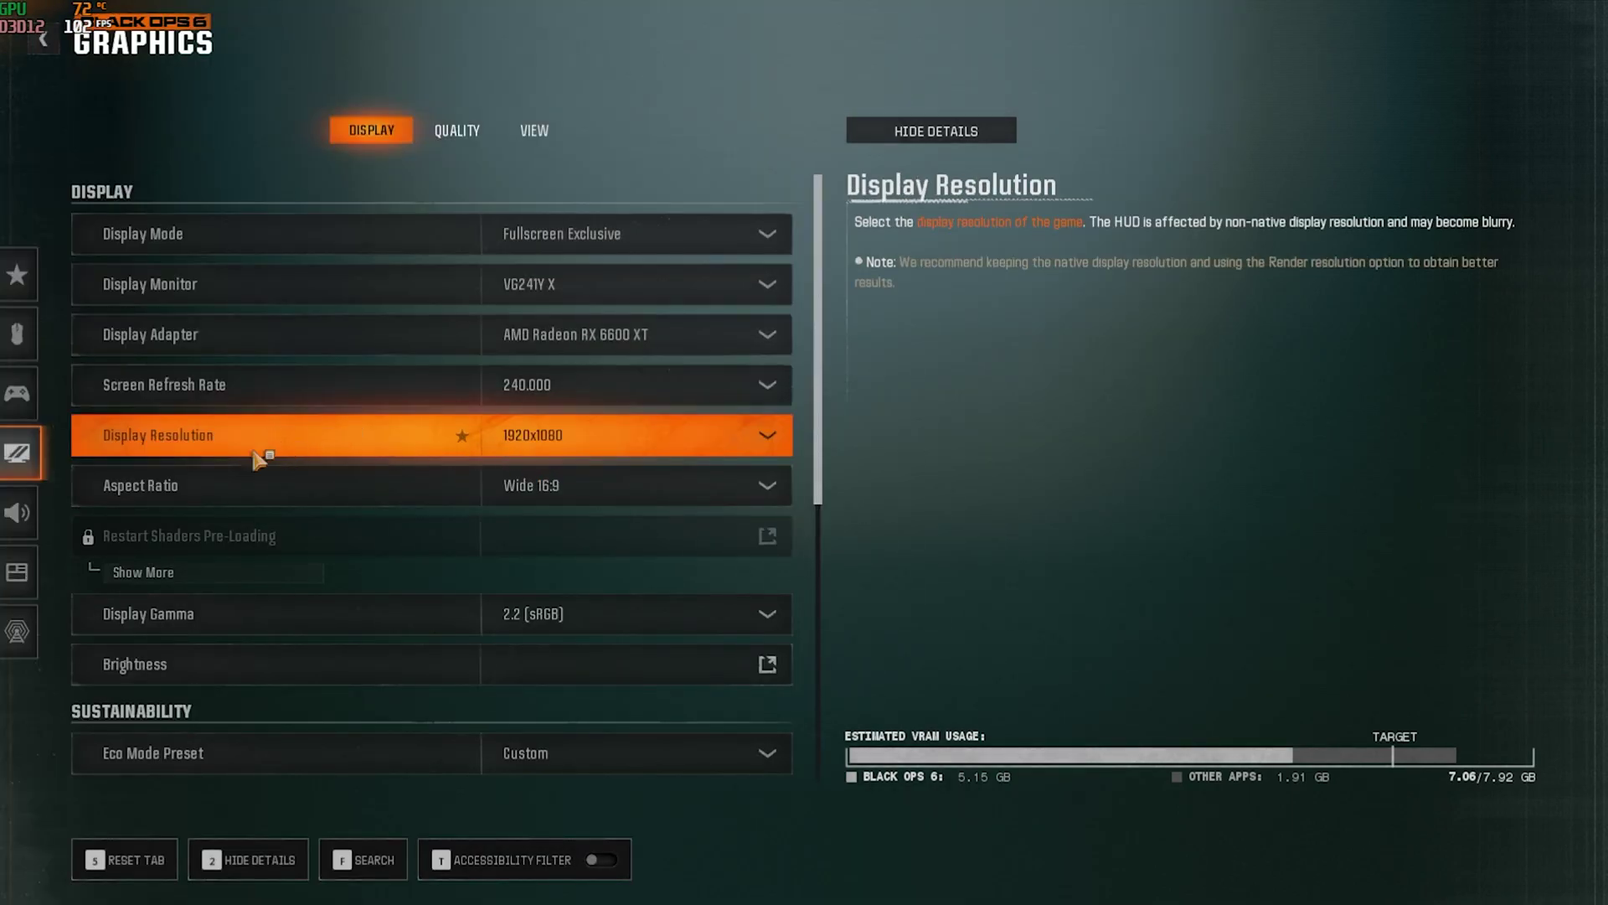
click(677, 435)
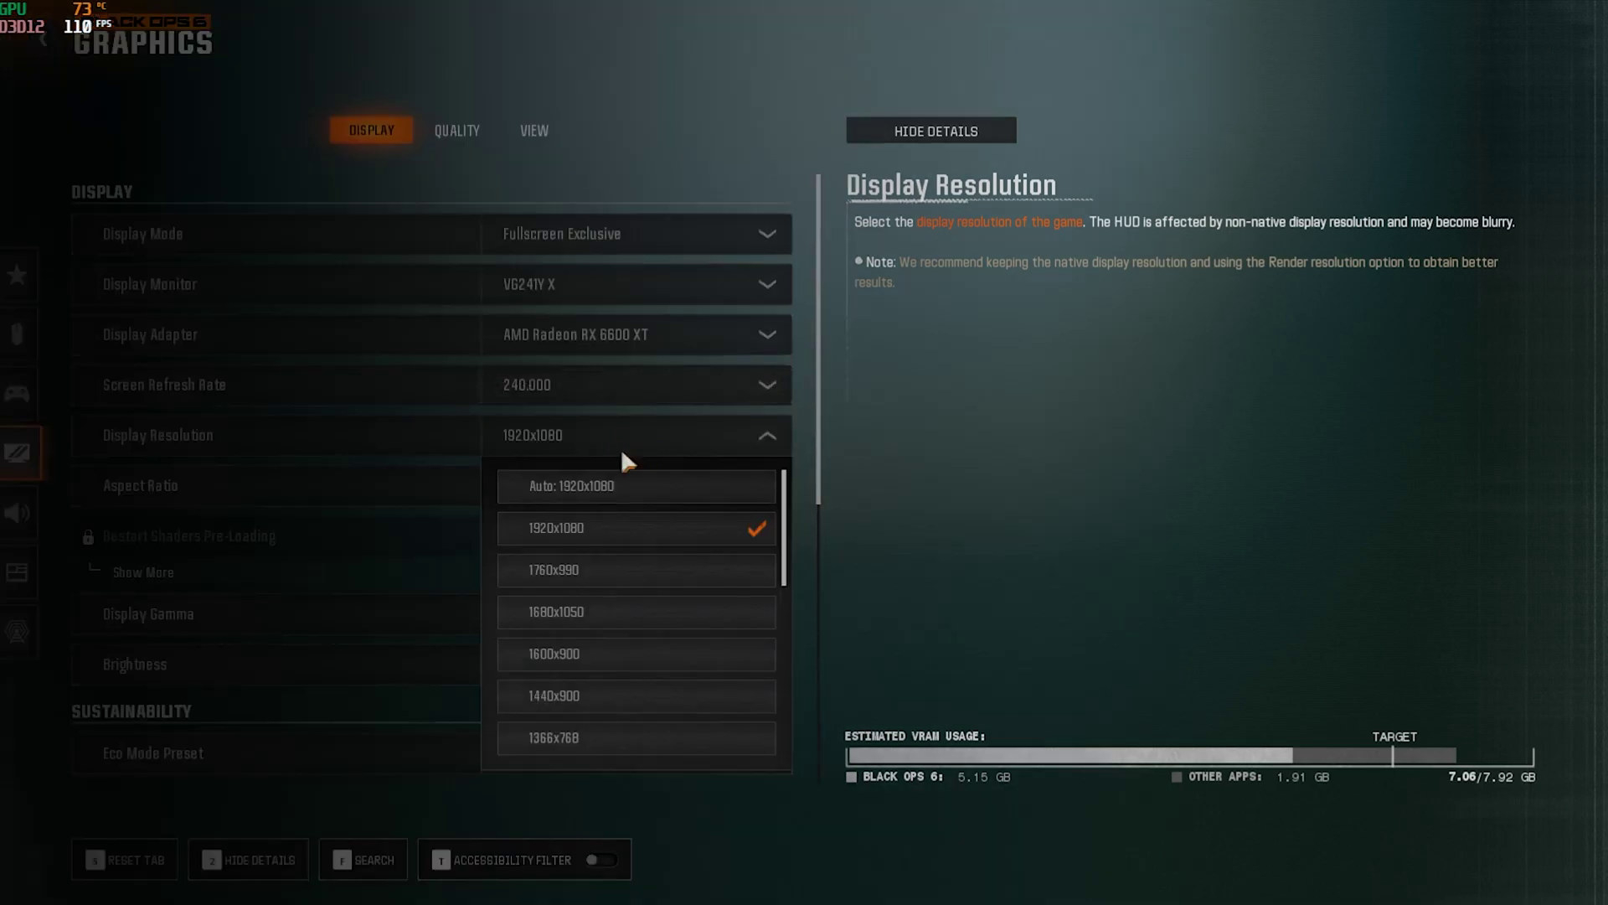
click(600, 578)
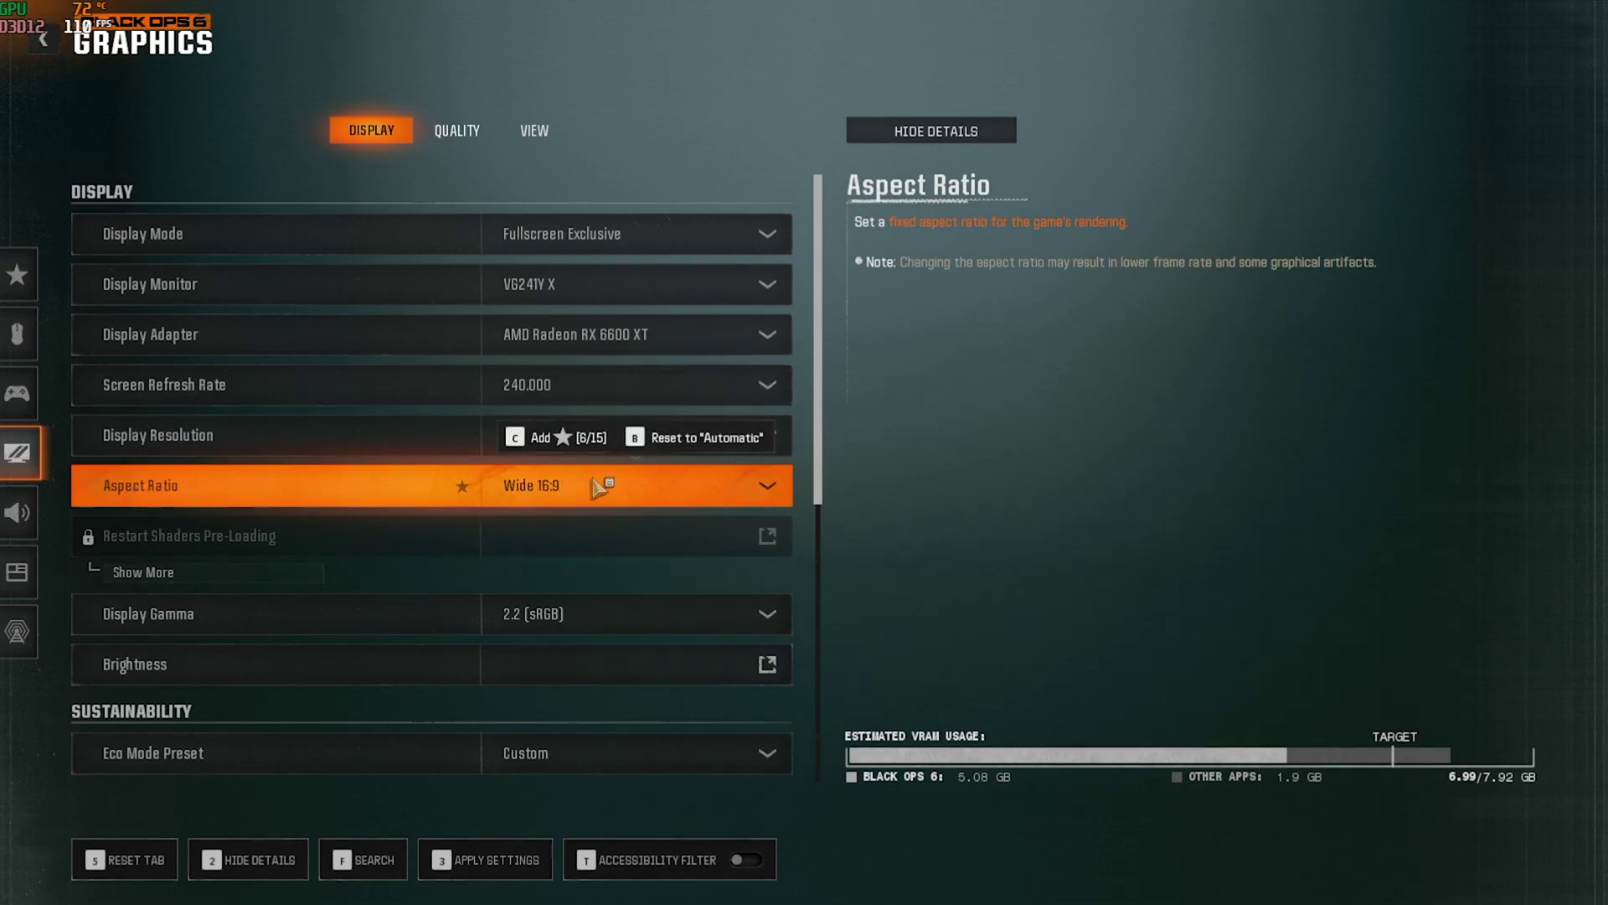
key(b)
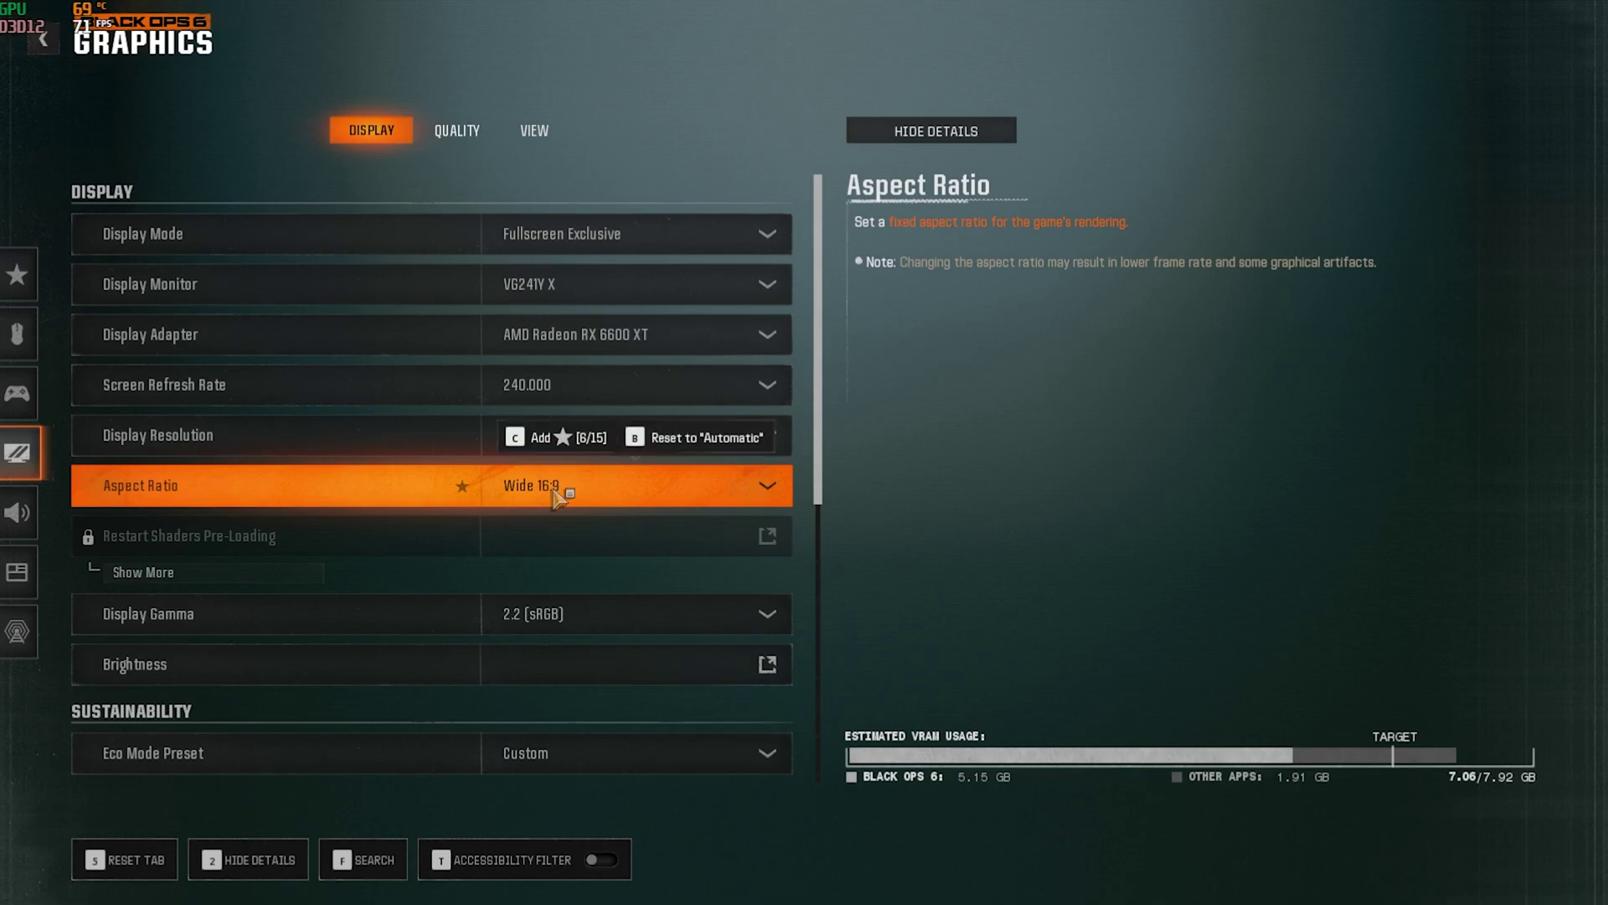
- Set V-Sync (Gameplay) to Off in the Sustainability settings
scroll(144, 394, down, 3)
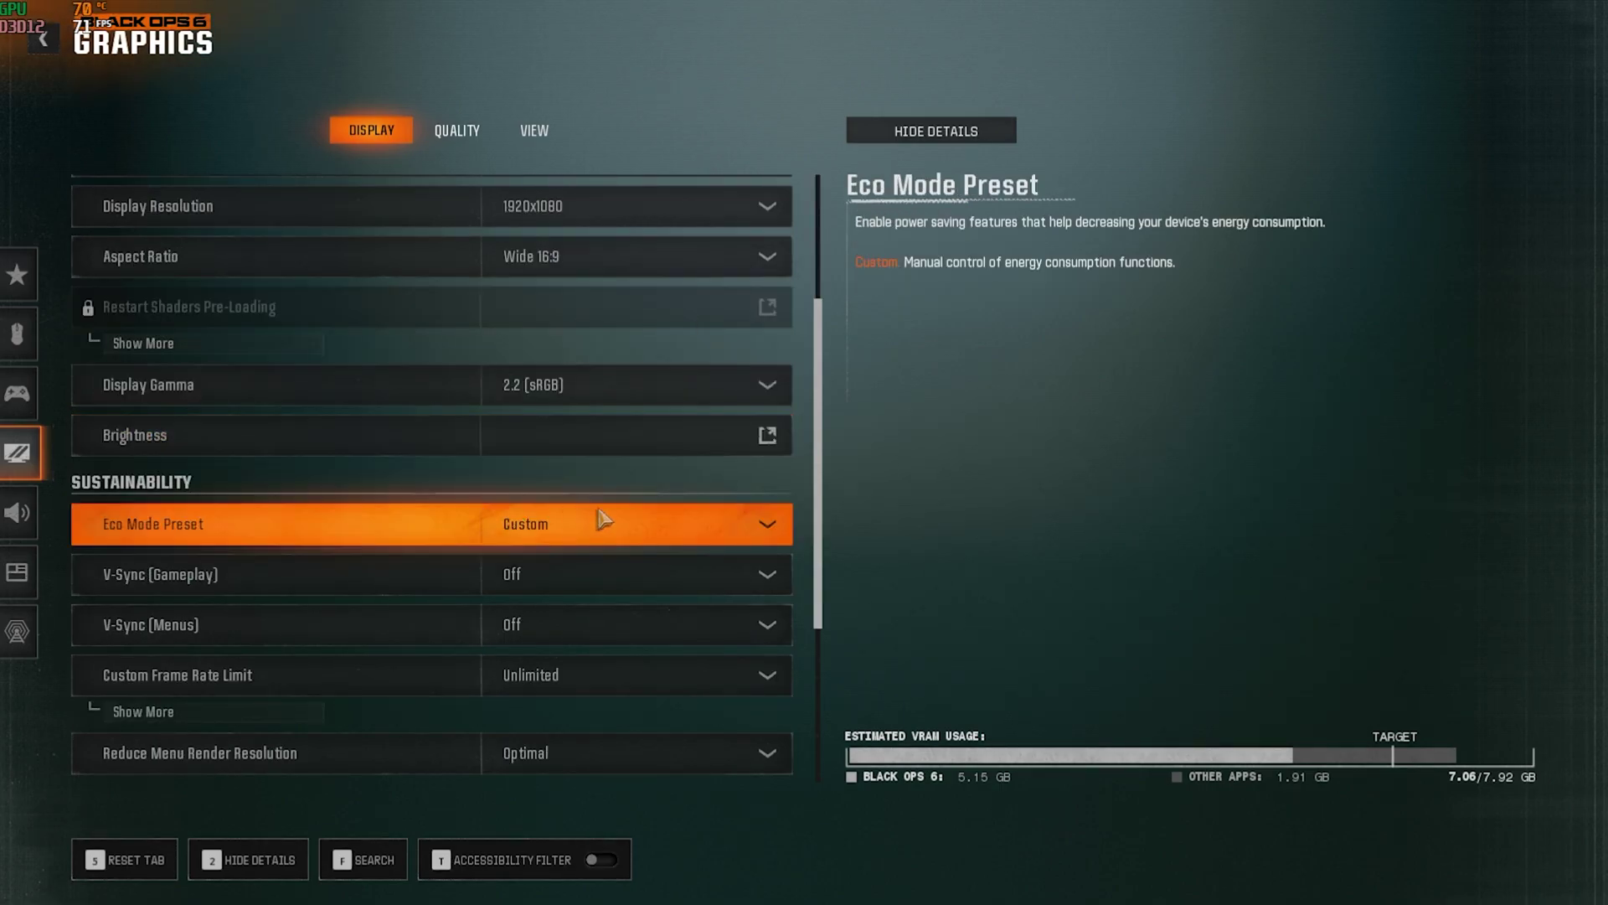
scroll(602, 519, down, 1)
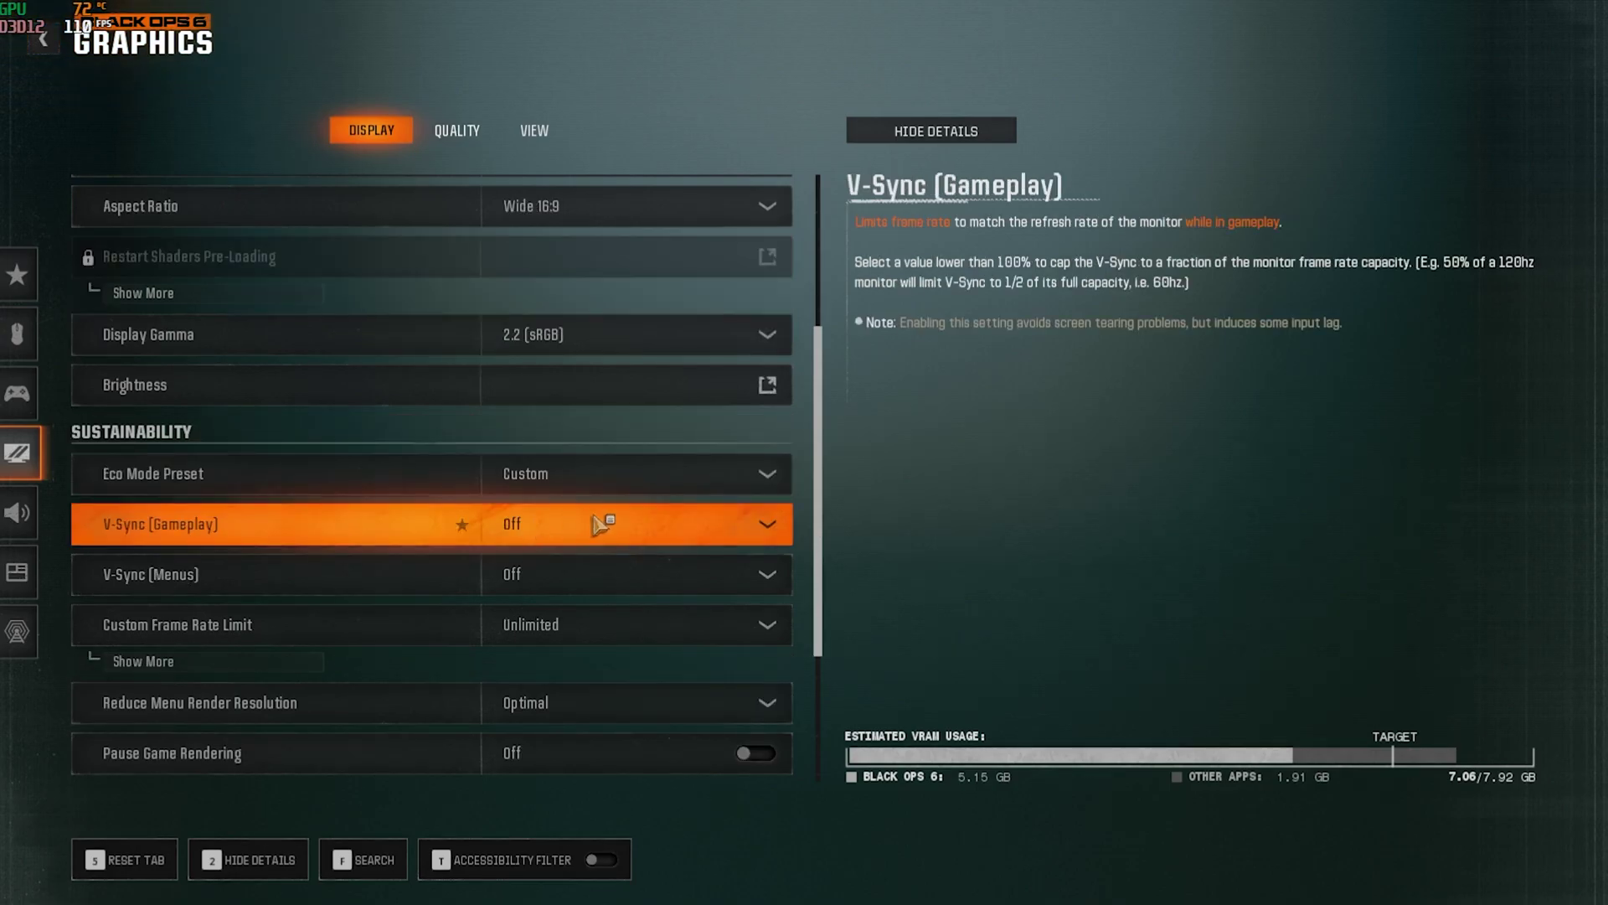
click(596, 526)
click(556, 559)
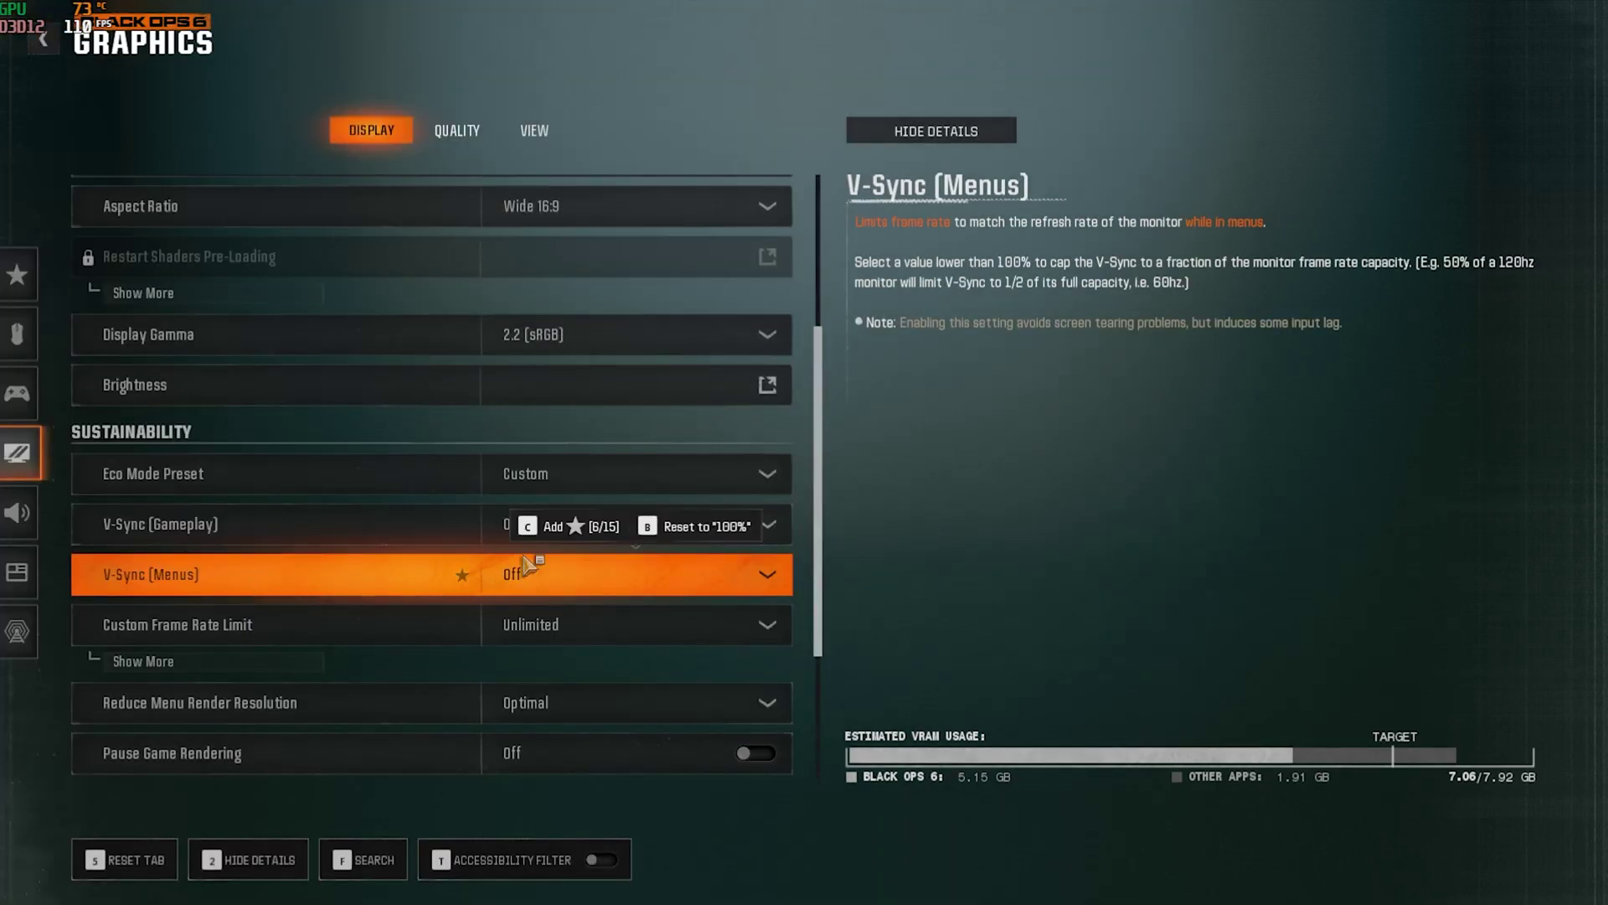
- Set the Custom Frame Rate Limit to Custom and expand its individual limits
scroll(526, 568, down, 3)
click(570, 481)
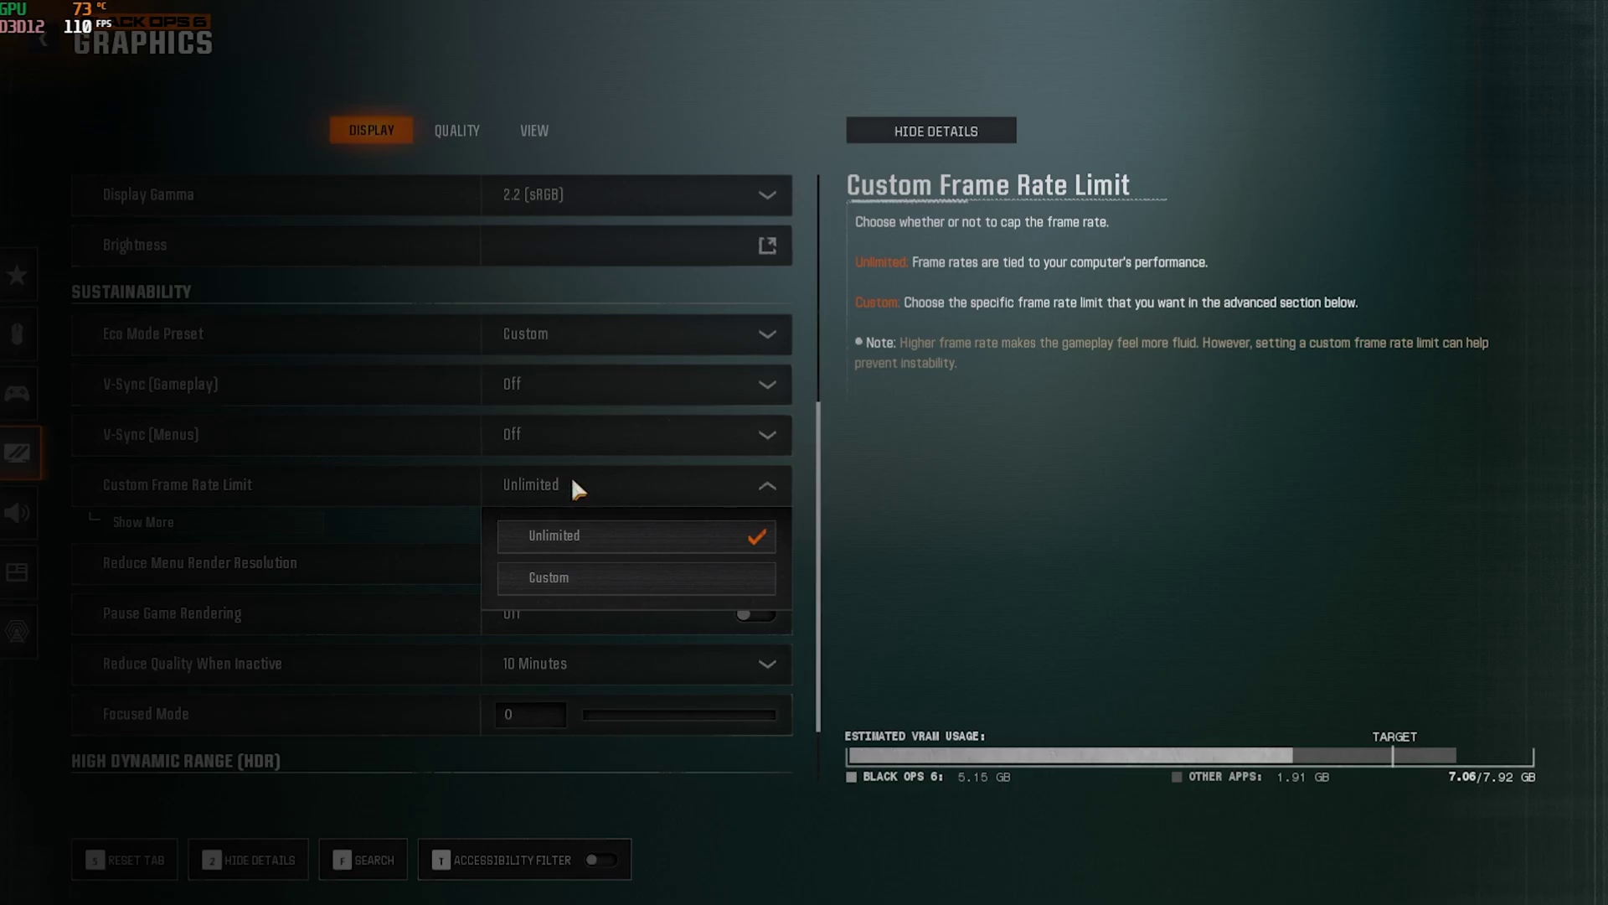
click(566, 583)
click(230, 520)
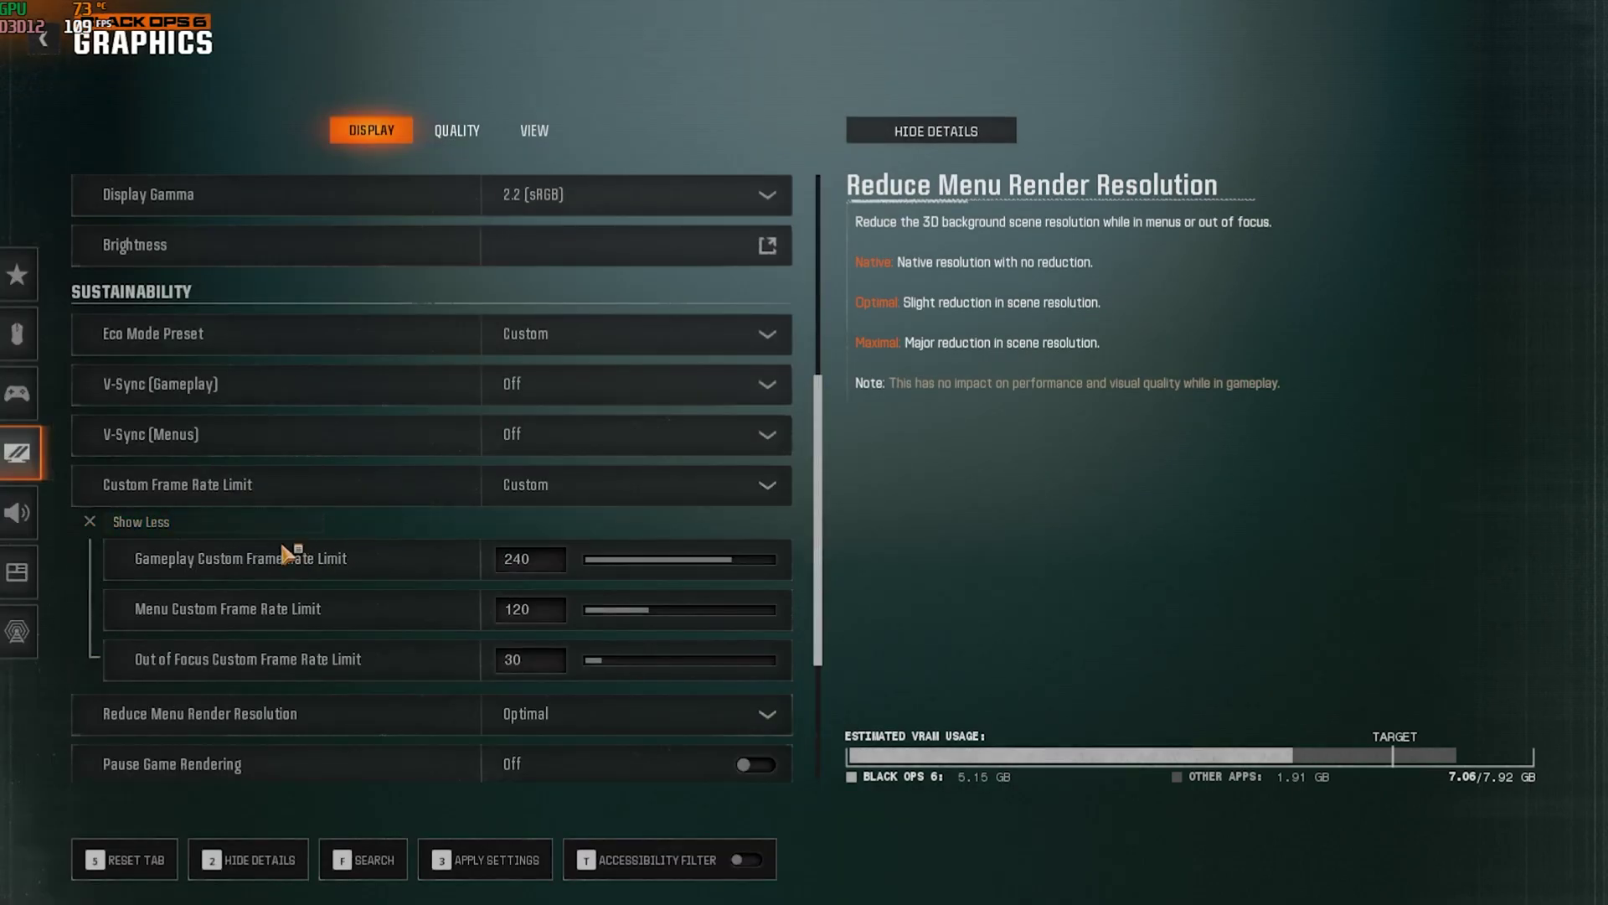
- Set the custom frame rate limits to 237 for gameplay, 60 for menus and 20 when out of focus
click(514, 570)
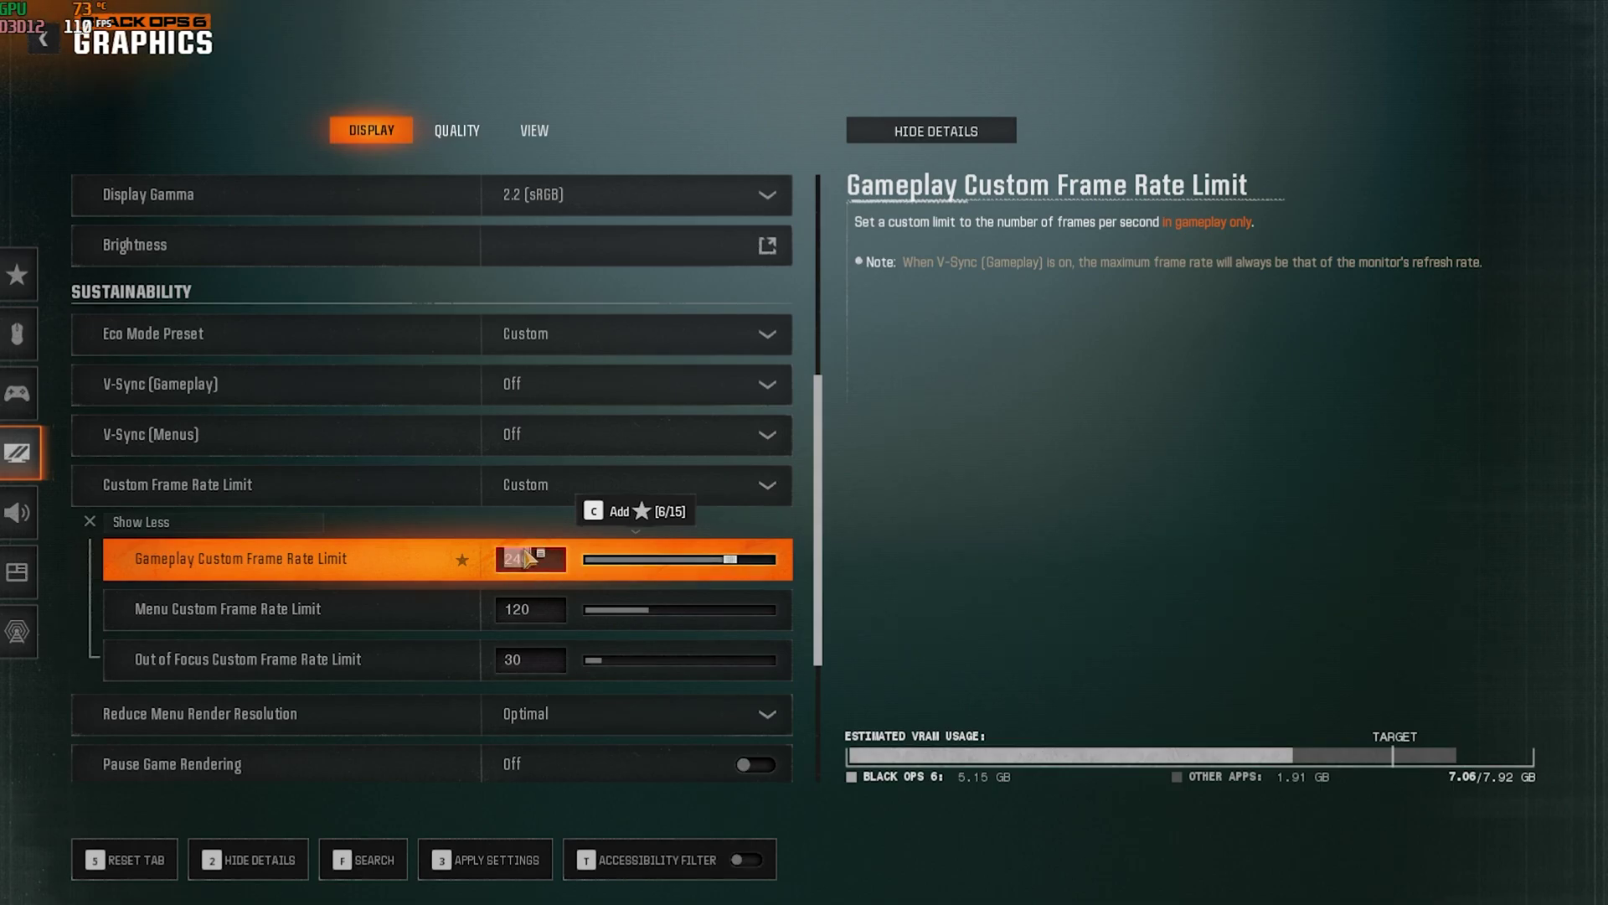
text(237)
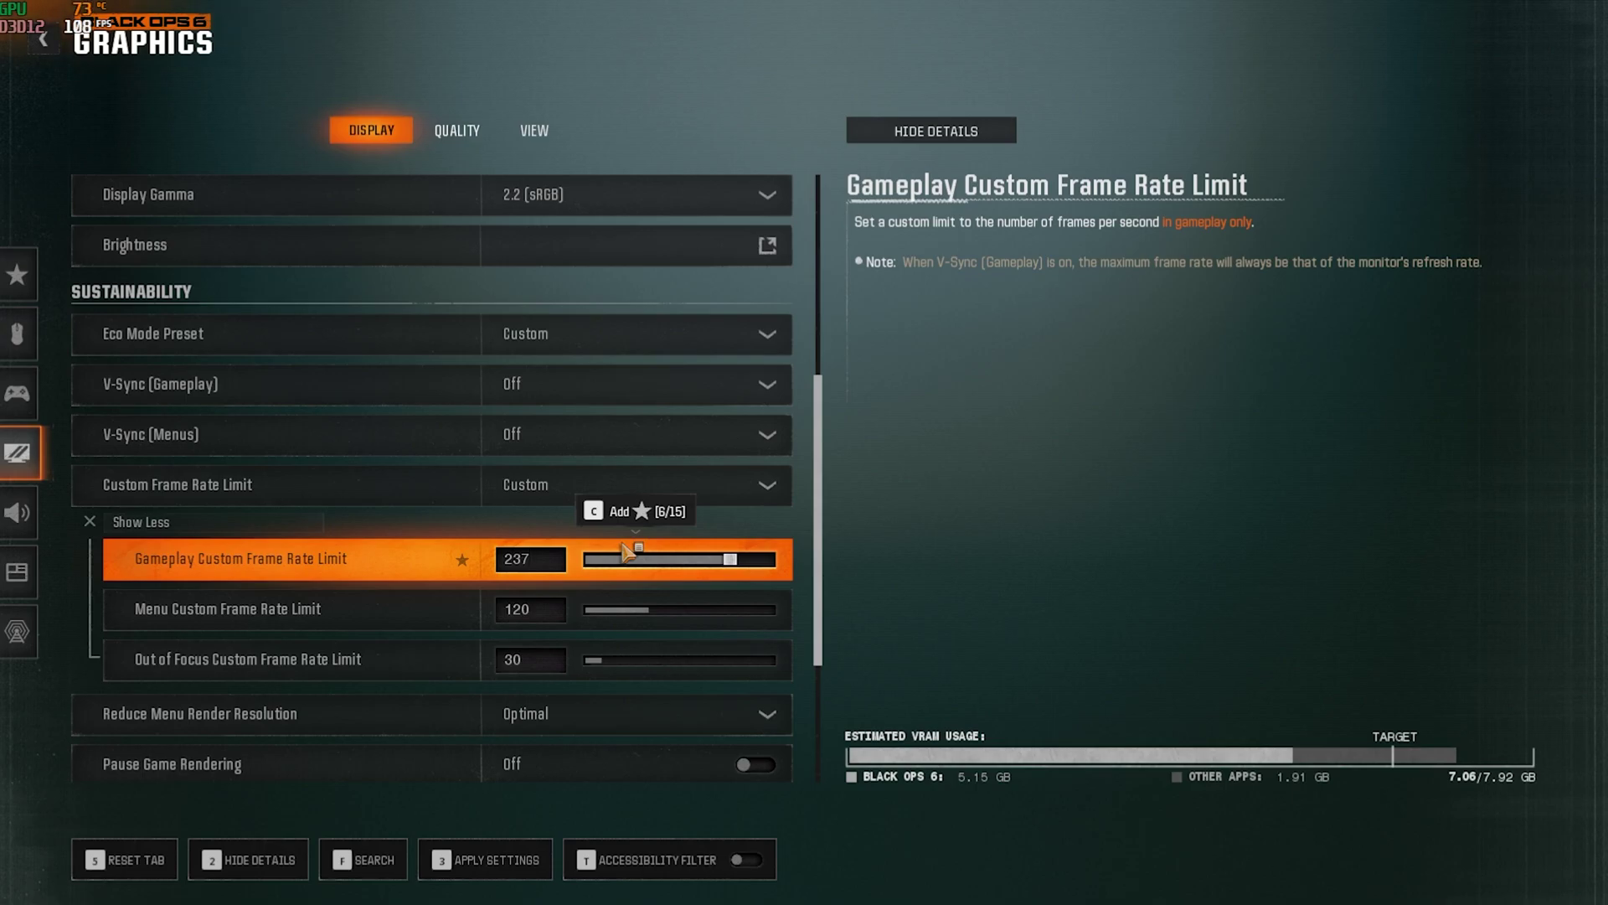
click(507, 610)
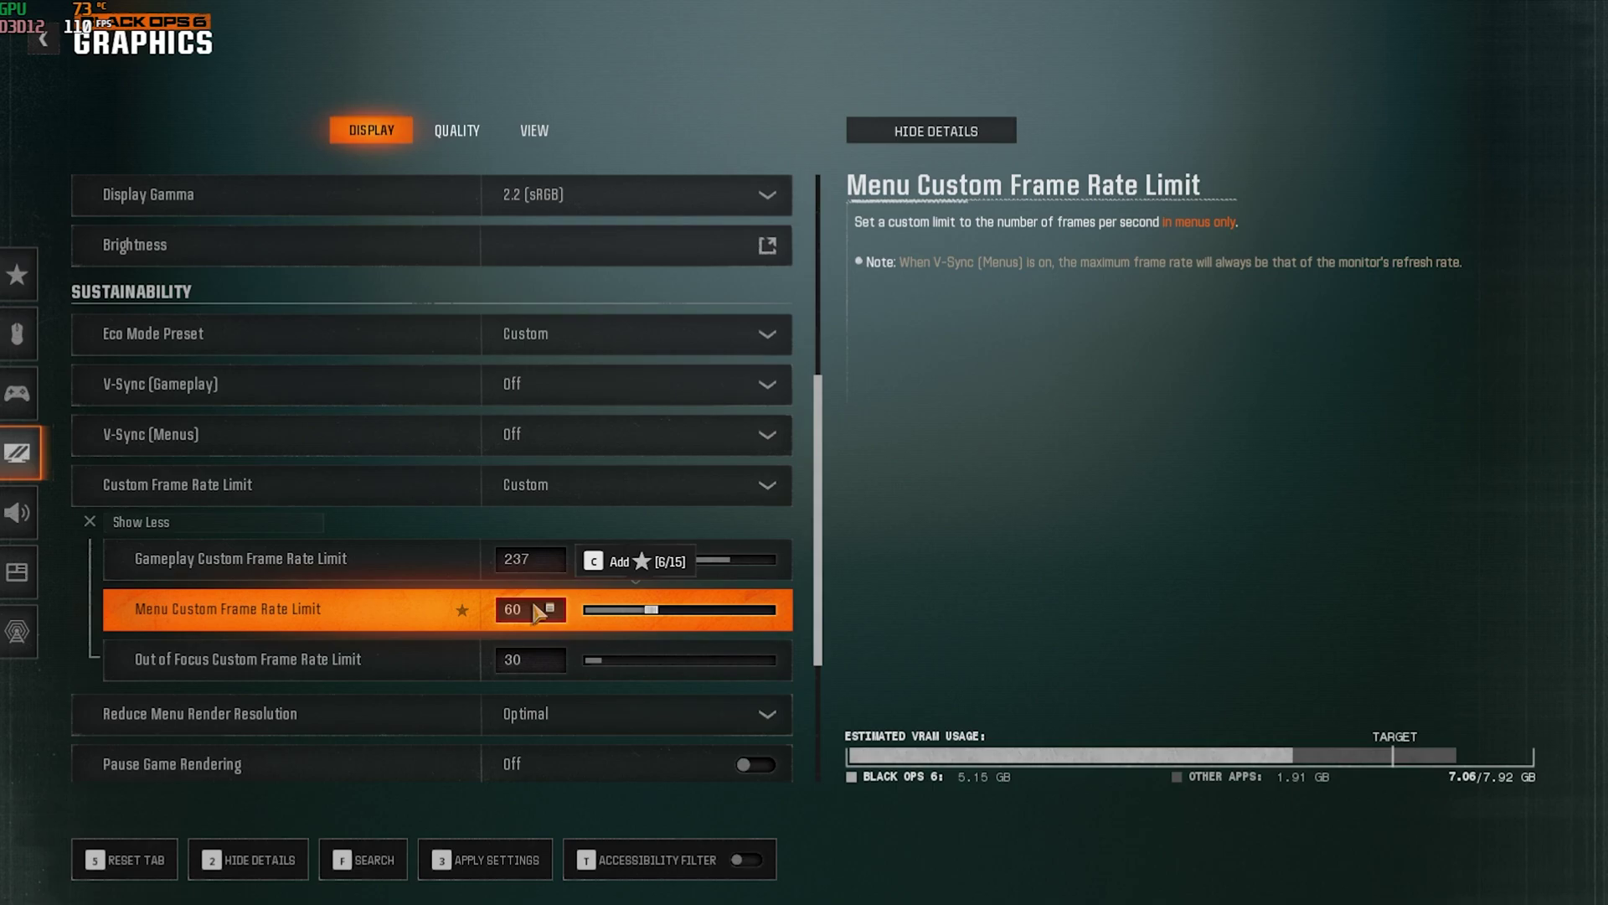
click(521, 670)
text(2)
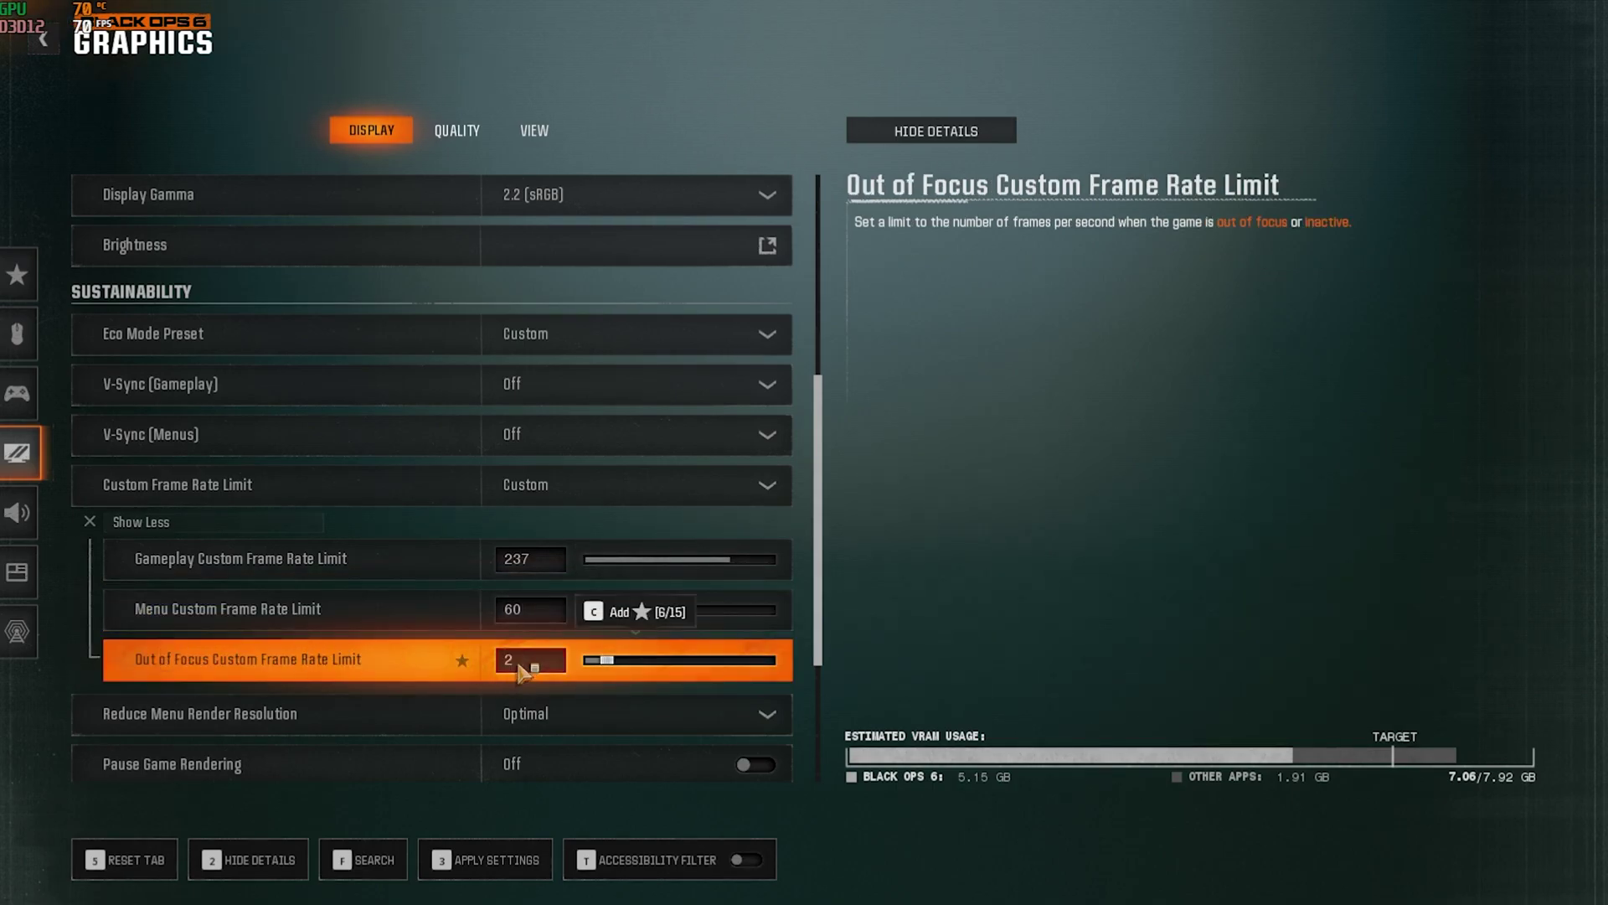
text(0)
- Set Reduce Menu Render Resolution to Optimal
scroll(423, 627, down, 3)
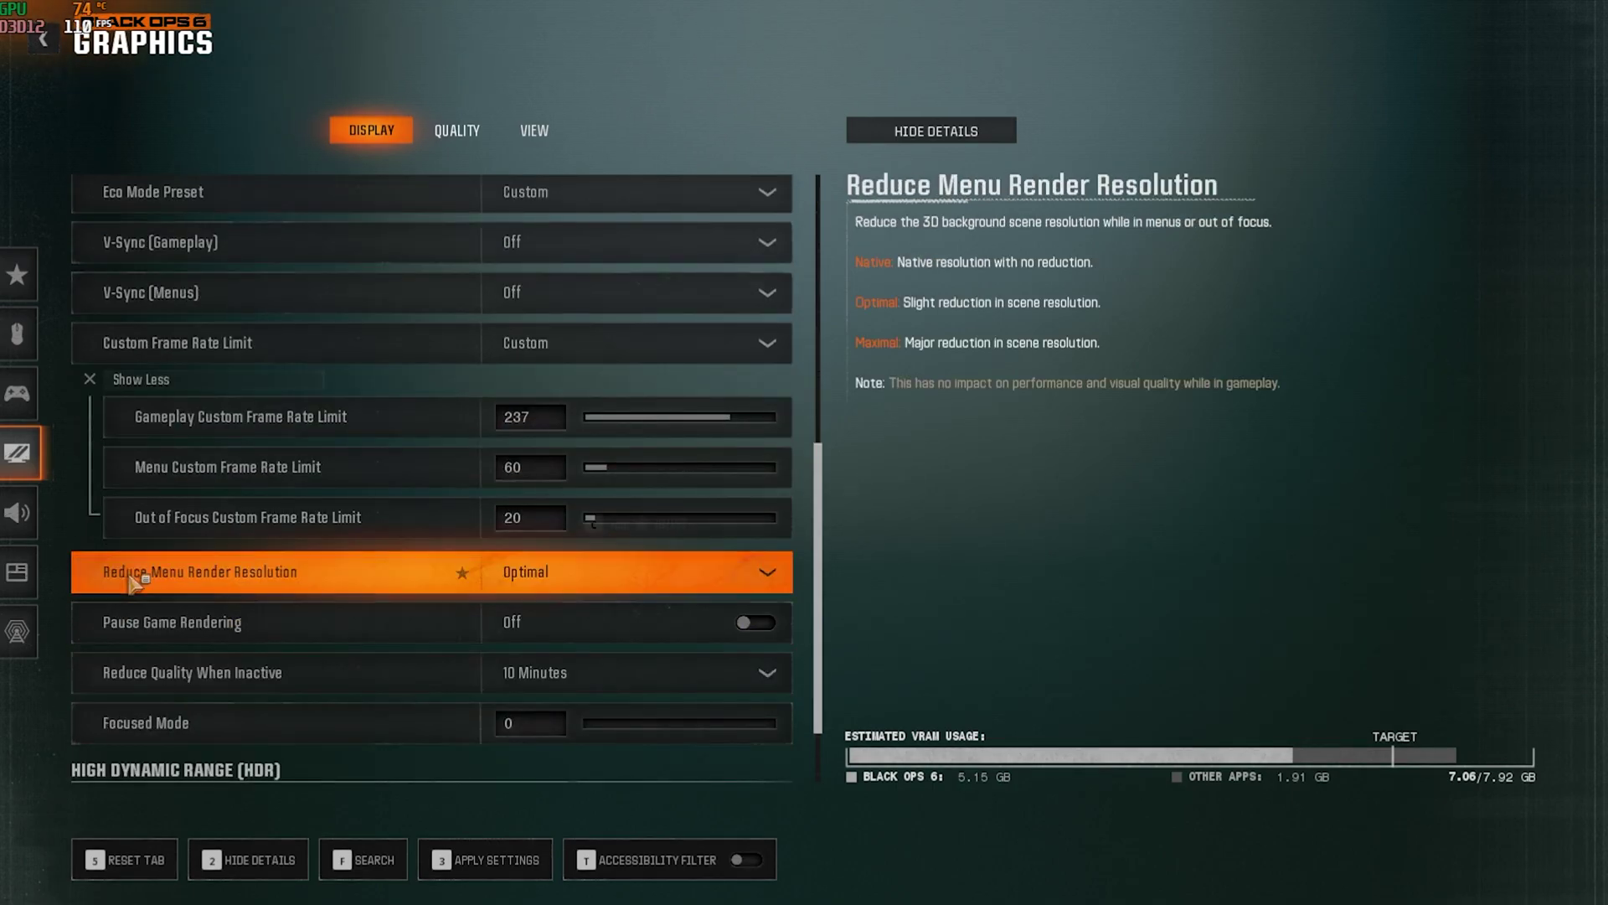
click(466, 577)
click(632, 573)
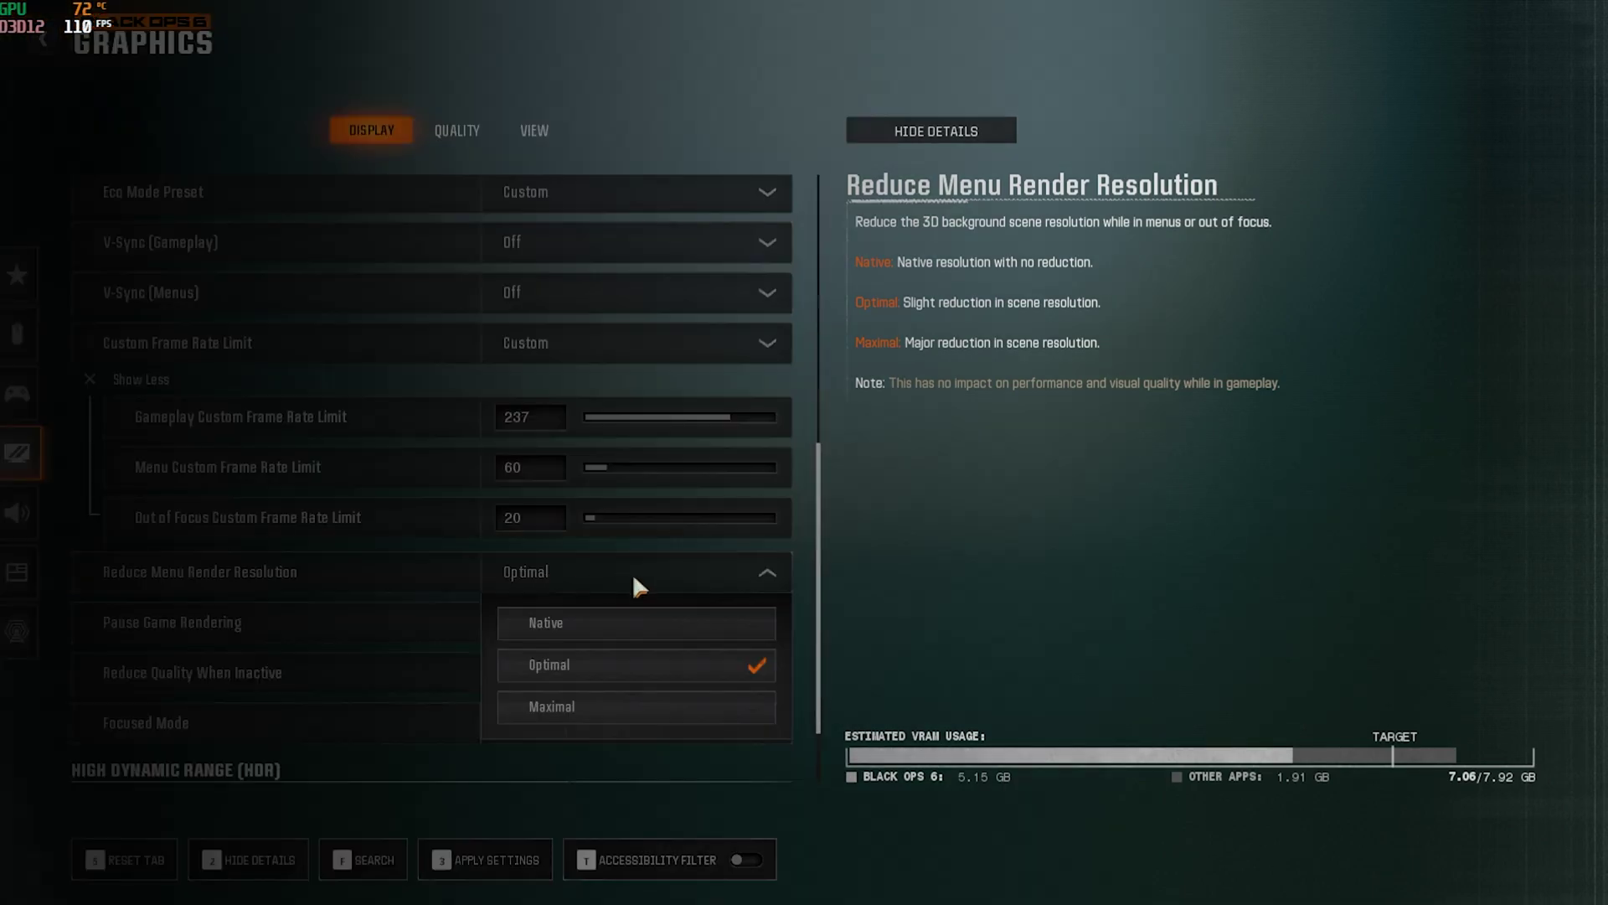
click(586, 666)
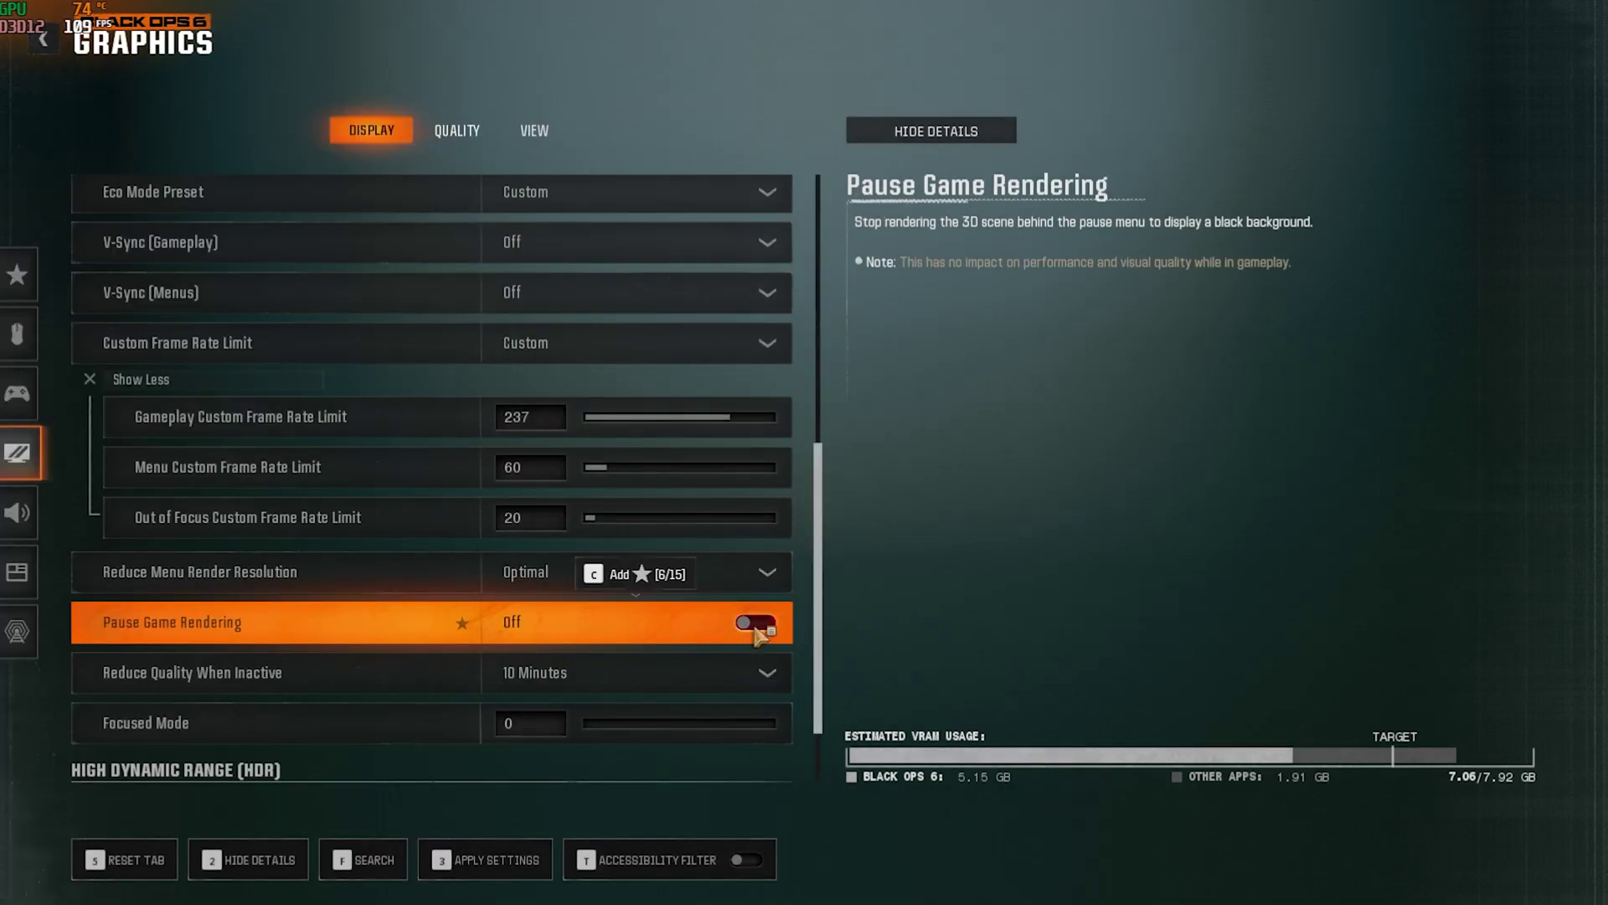
- Turn on Pause Game Rendering and set Reduce Quality When Inactive to Off
scroll(285, 577, down, 2)
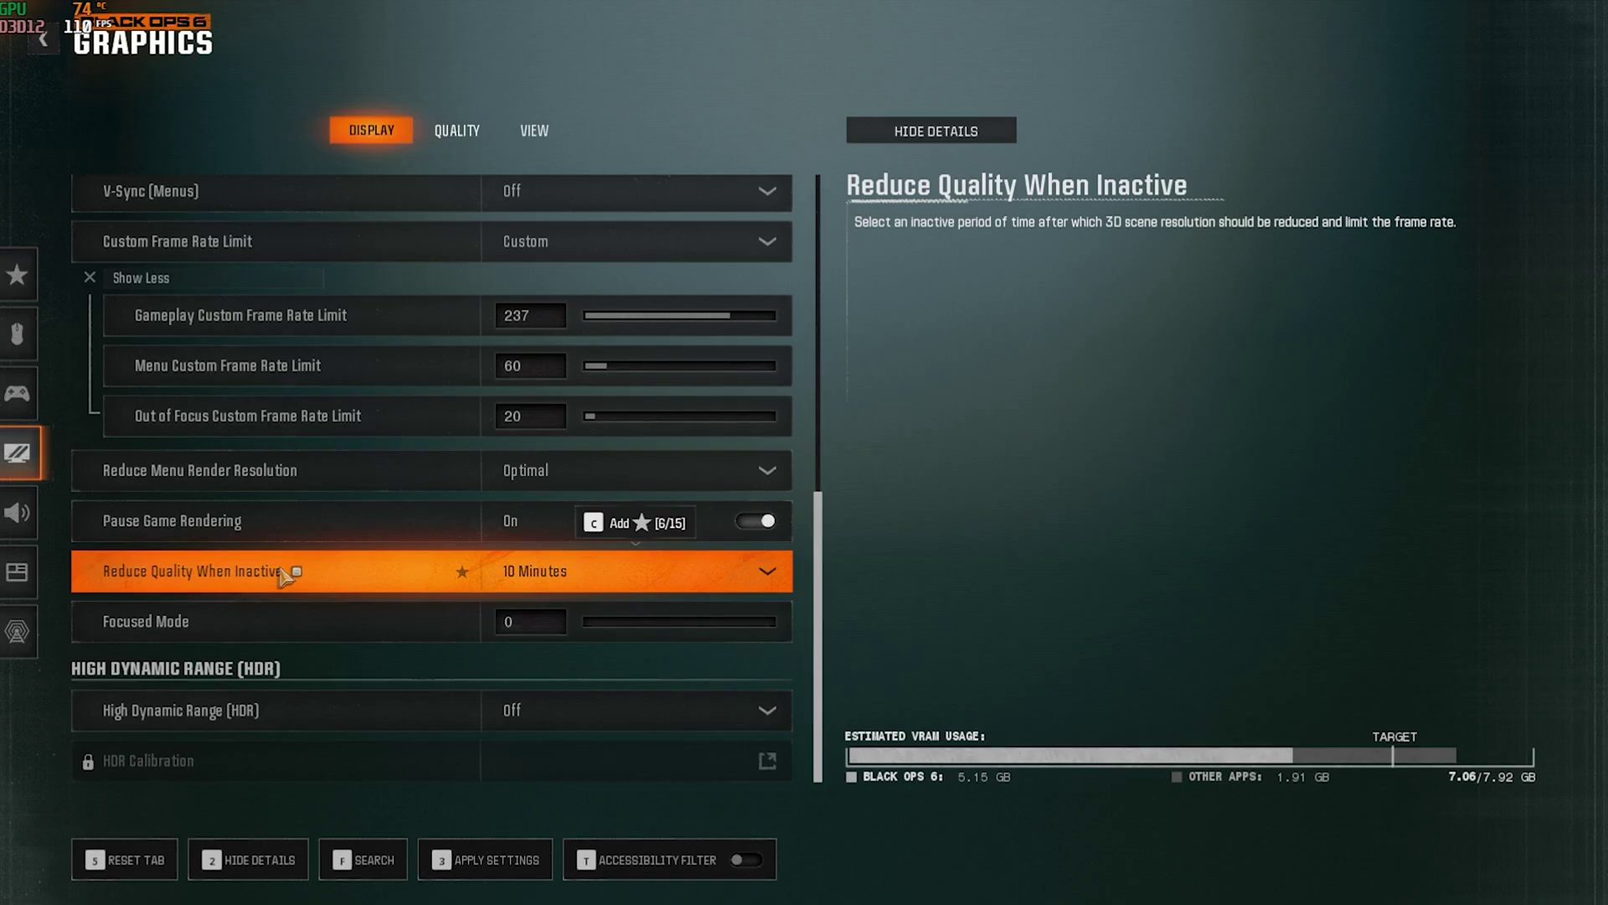
click(572, 574)
click(536, 621)
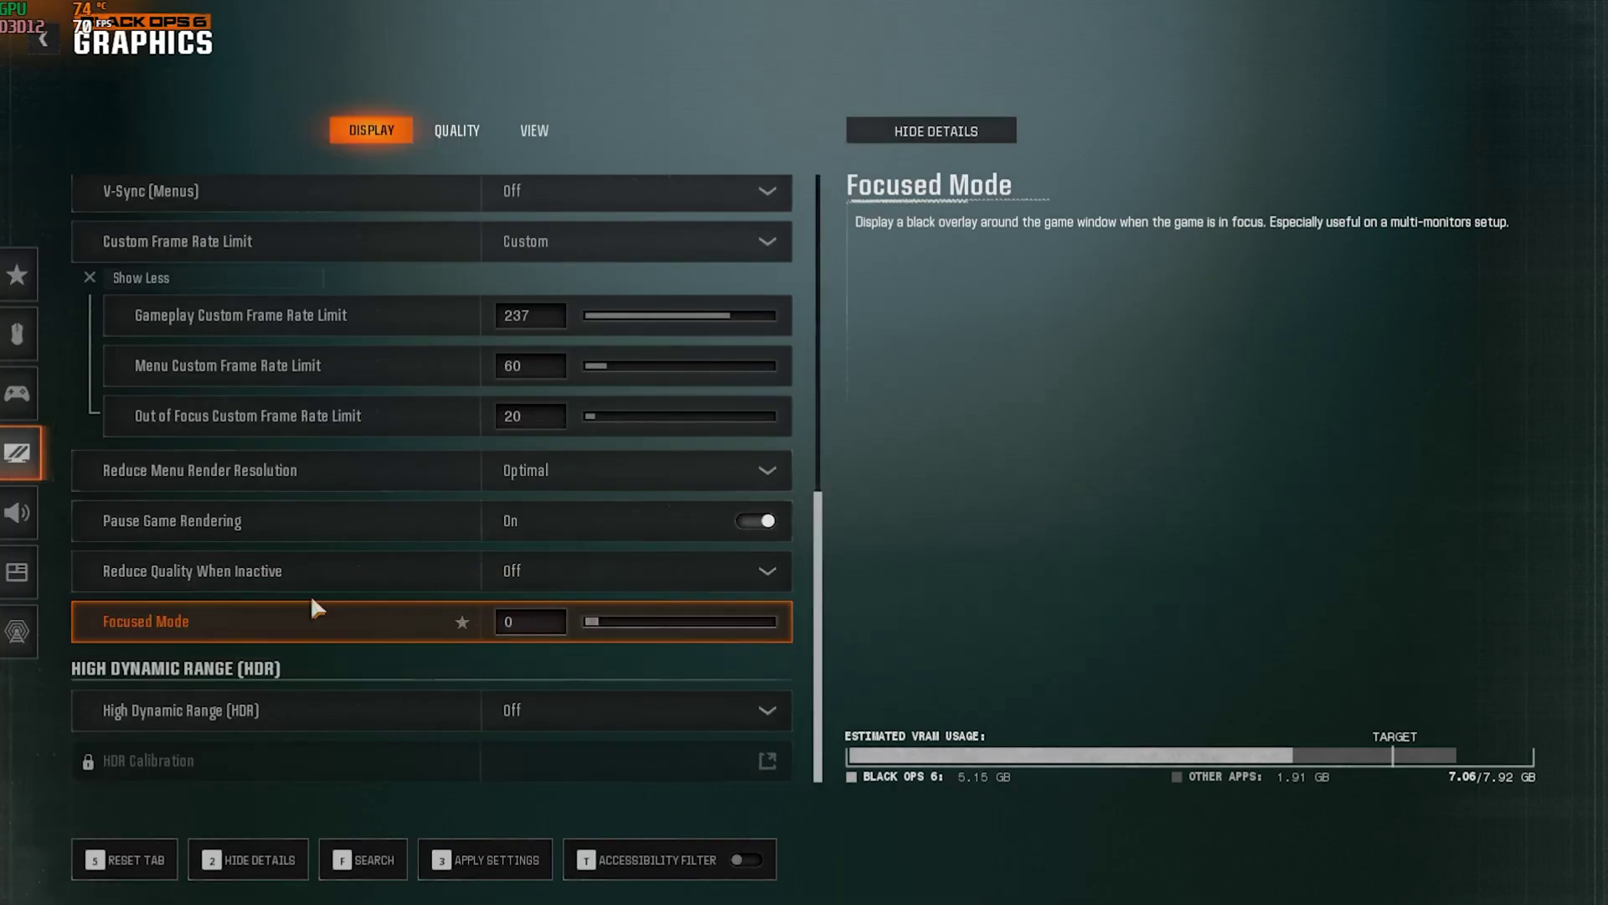
- Switch to the Quality graphics settings and apply the unsaved display changes
click(455, 135)
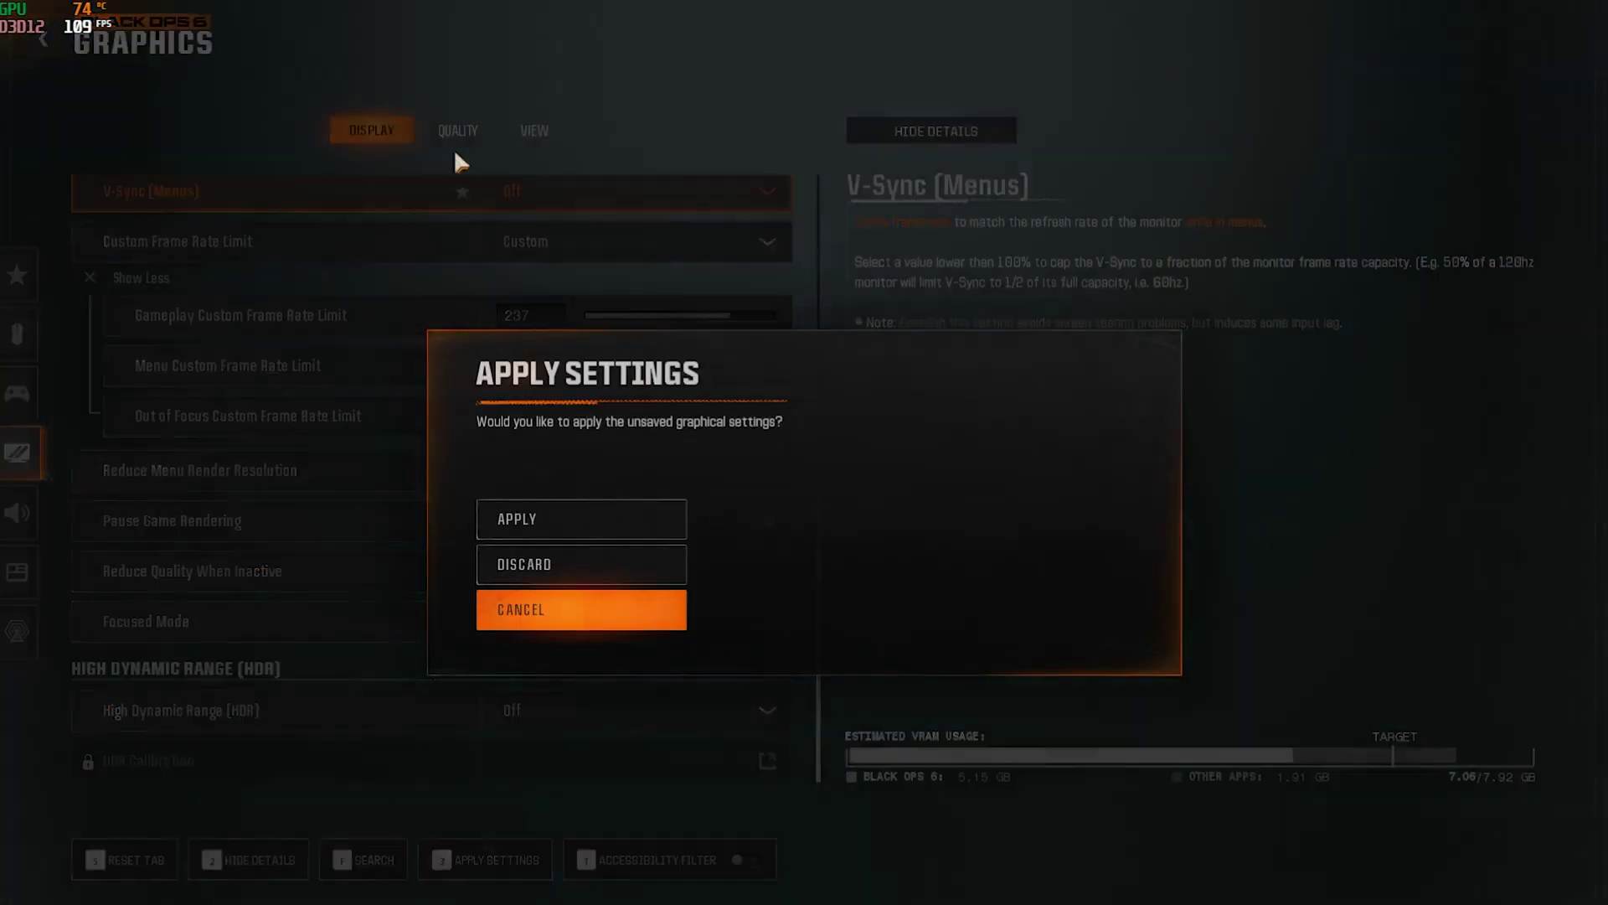
click(563, 517)
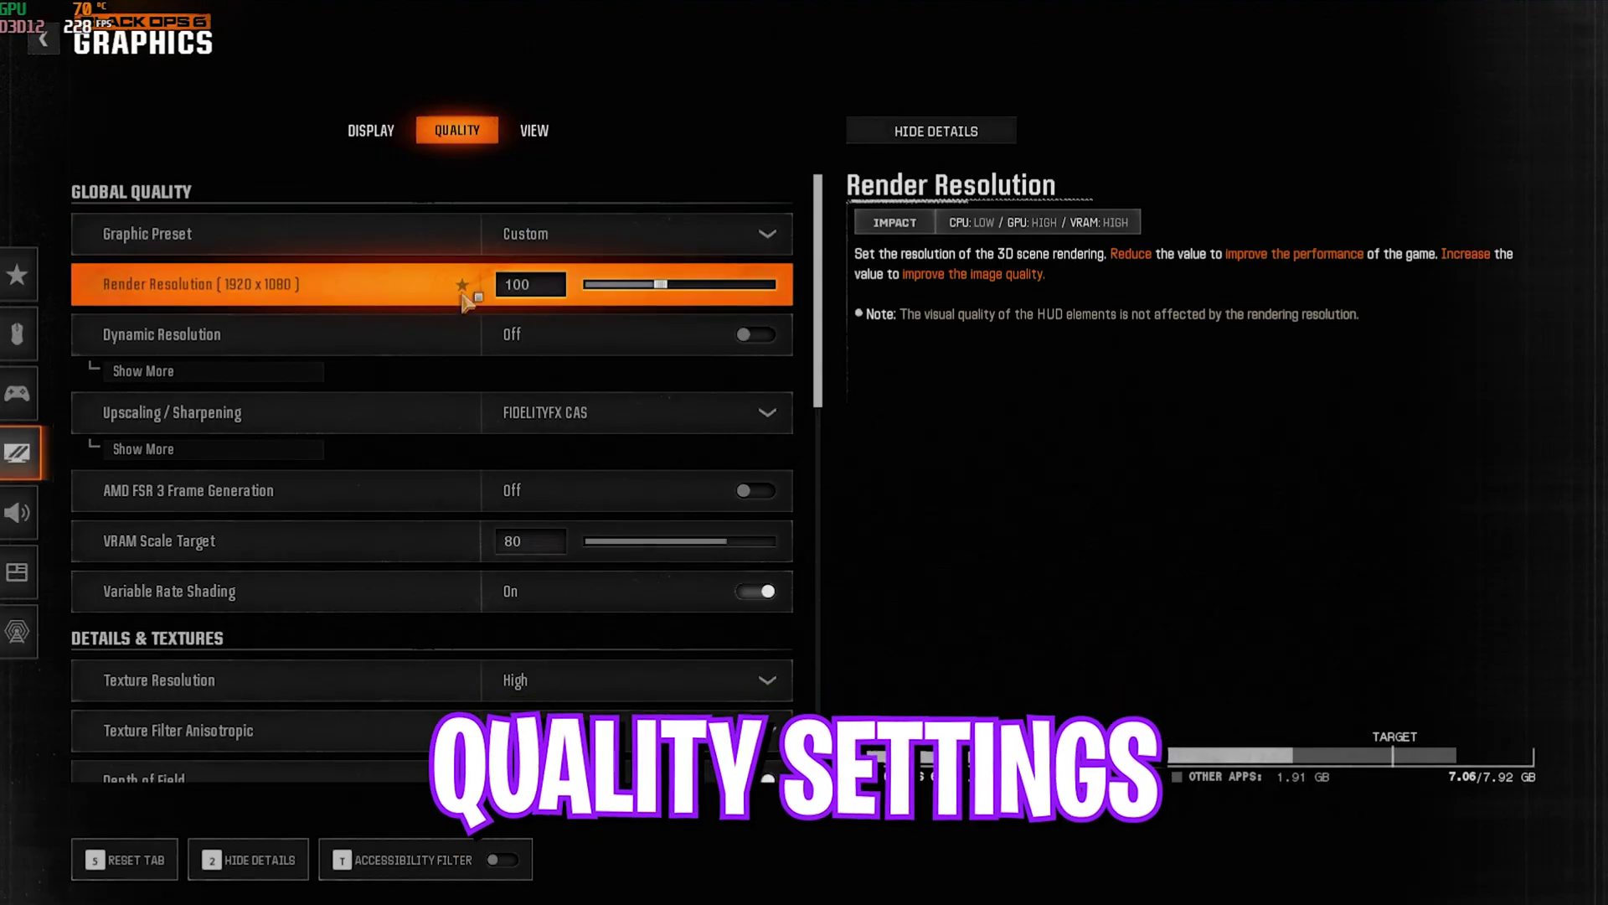